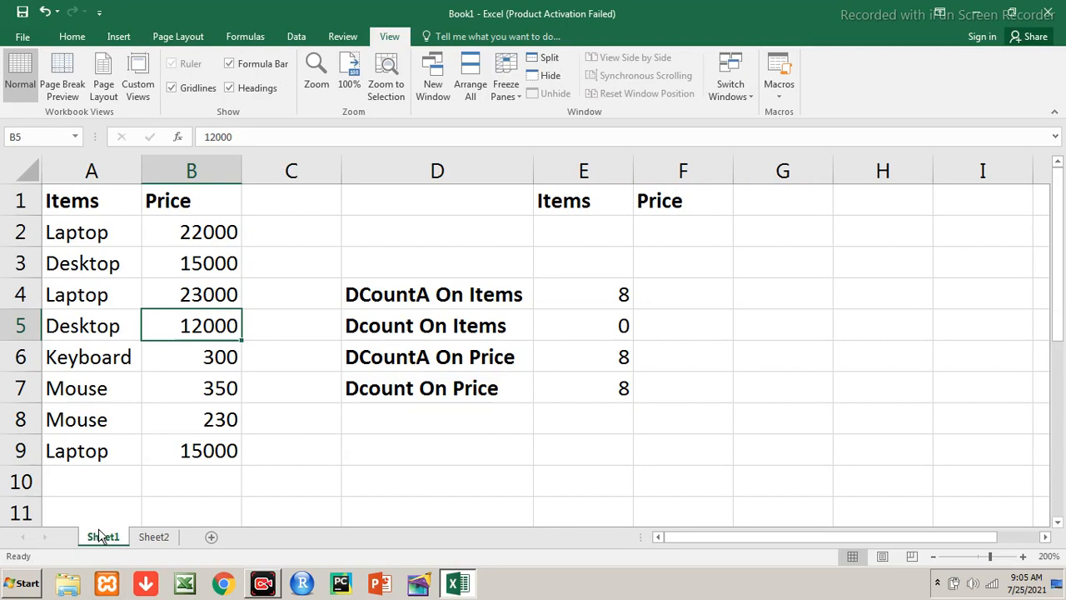
# - Select the whole Items and Price database range A1:B9, including its headers
pyautogui.press('Up')
pyautogui.press('Up')
pyautogui.press('Up')
pyautogui.press('Up')
pyautogui.press('Left')
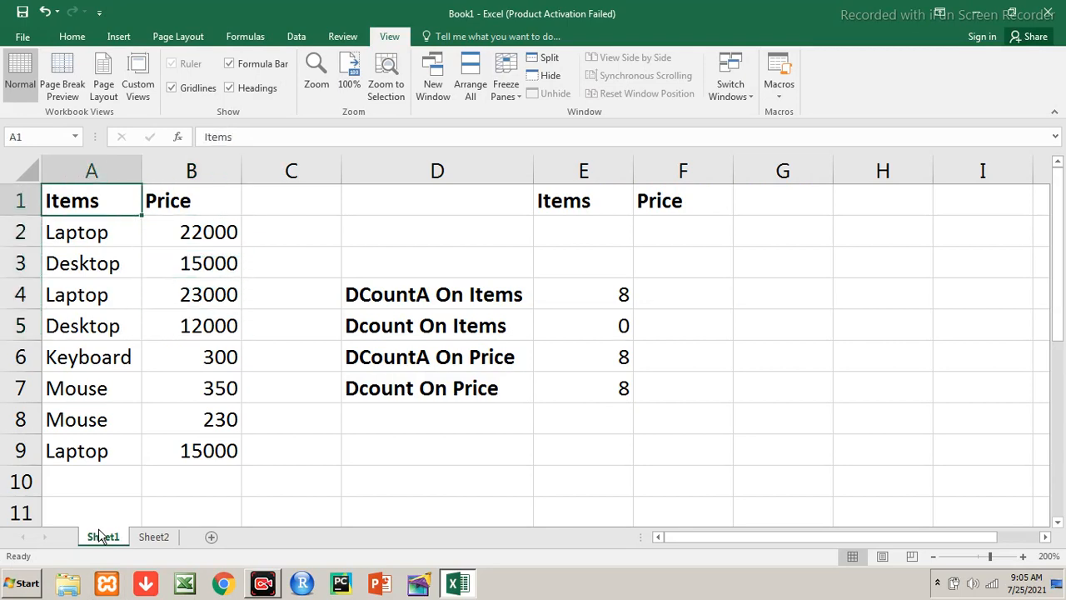
pyautogui.hotkey('shift', 'Right')
pyautogui.hotkey('shift', 'Down')
pyautogui.hotkey('shift', 'Down')
pyautogui.hotkey('shift', 'Down')
pyautogui.hotkey('shift', 'Down')
pyautogui.hotkey('shift', 'Down')
pyautogui.hotkey('shift', 'Down')
pyautogui.hotkey('shift', 'Down')
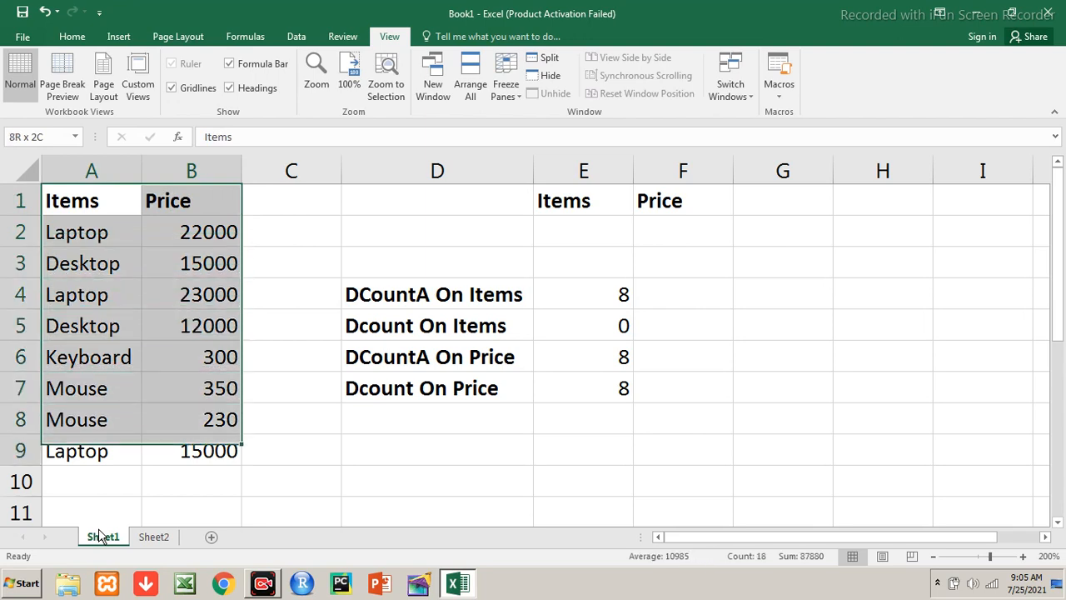
pyautogui.hotkey('shift', 'Down')
# - Select the item names in A2:A9 to review the database's text column
pyautogui.press('Up')
pyautogui.press('Down')
pyautogui.hotkey('shift', 'Down')
pyautogui.hotkey('shift', 'Down')
pyautogui.hotkey('shift', 'Down')
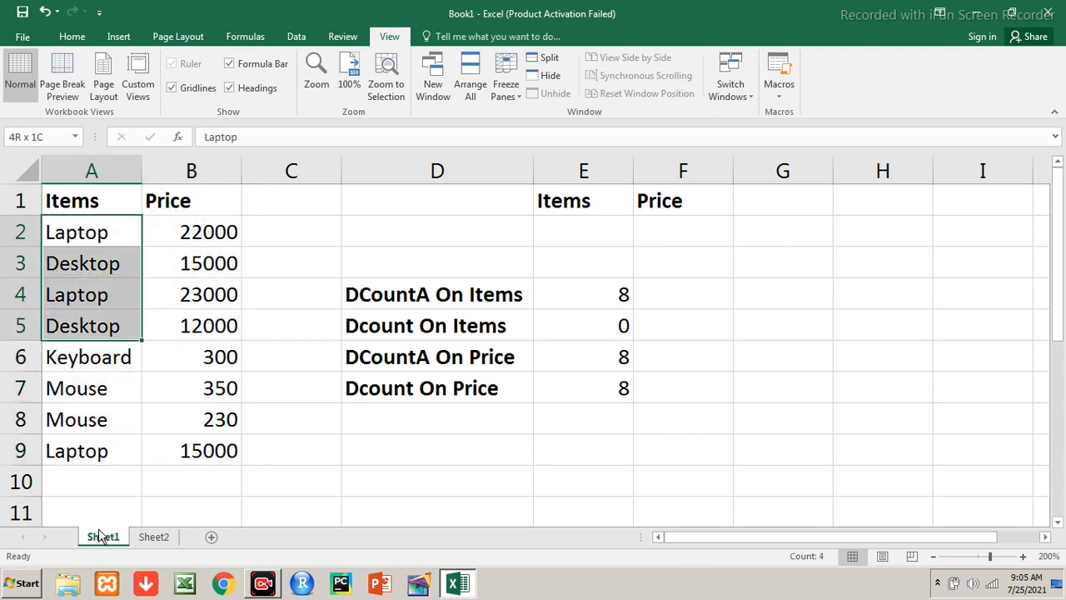
pyautogui.hotkey('shift', 'Down')
pyautogui.hotkey('shift', 'Down')
pyautogui.hotkey('shift', 'Down')
pyautogui.hotkey('shift', 'Down')
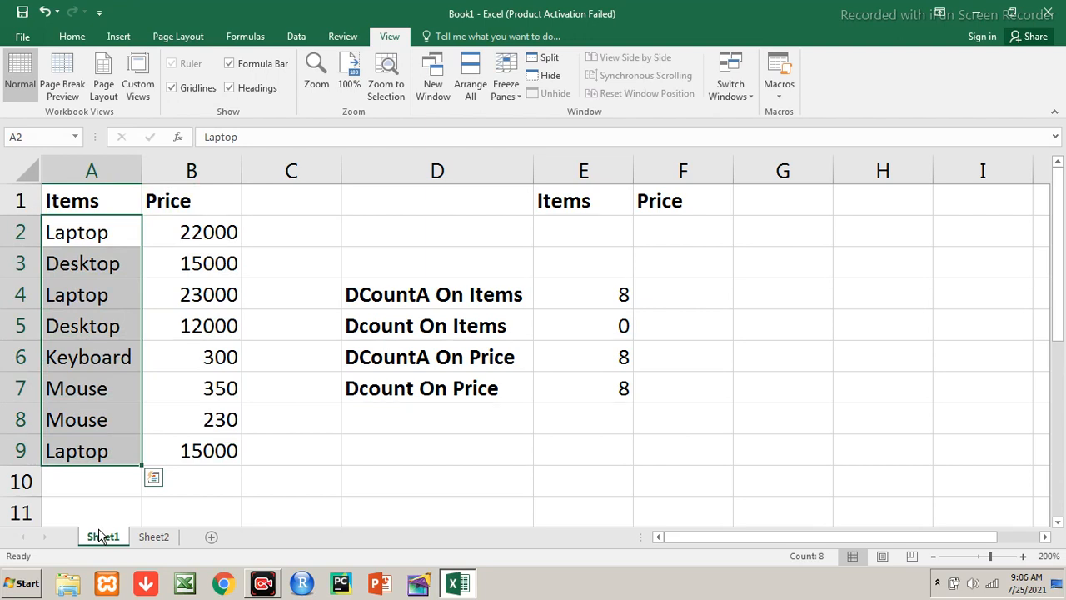
# - Select the criteria range E1:F2, covering the Items and Price headers and the blank row beneath them
pyautogui.press('Right')
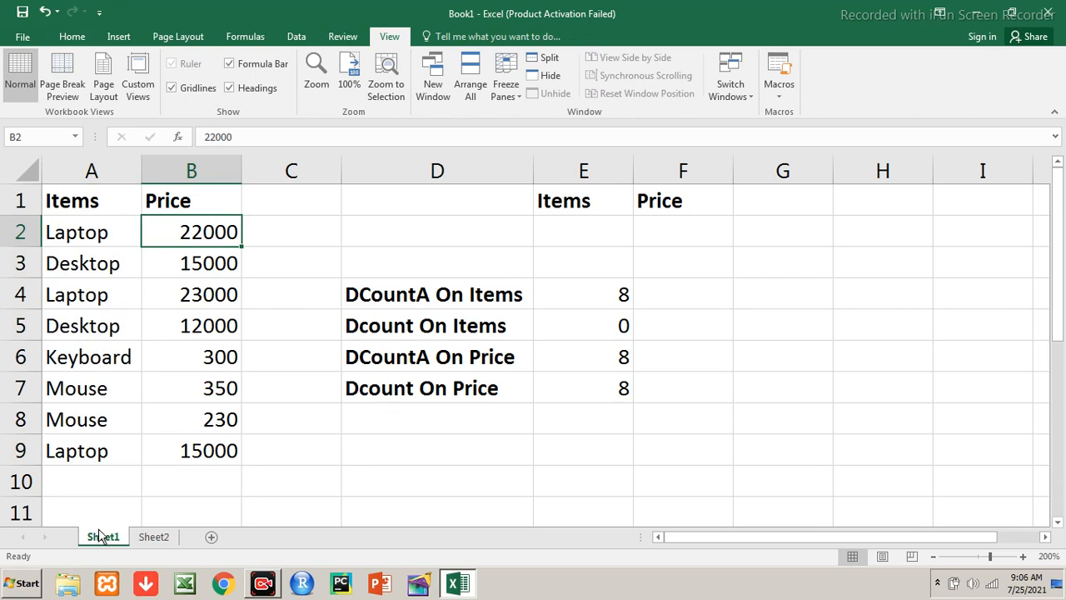
pyautogui.press('Right')
pyautogui.press('Right')
pyautogui.press('Right')
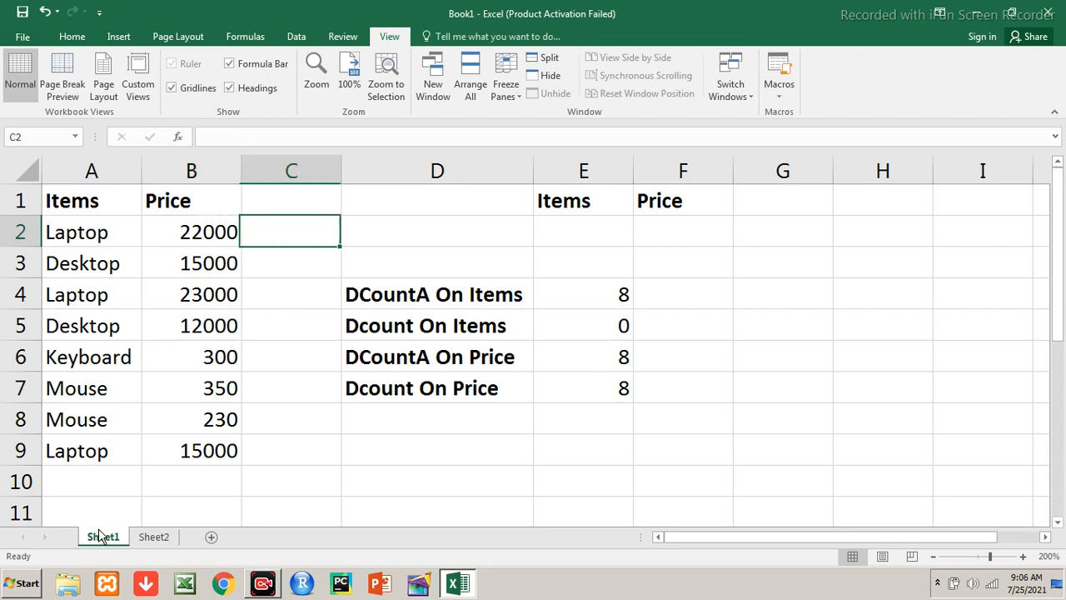
pyautogui.press('Up')
pyautogui.hotkey('shift', 'Right')
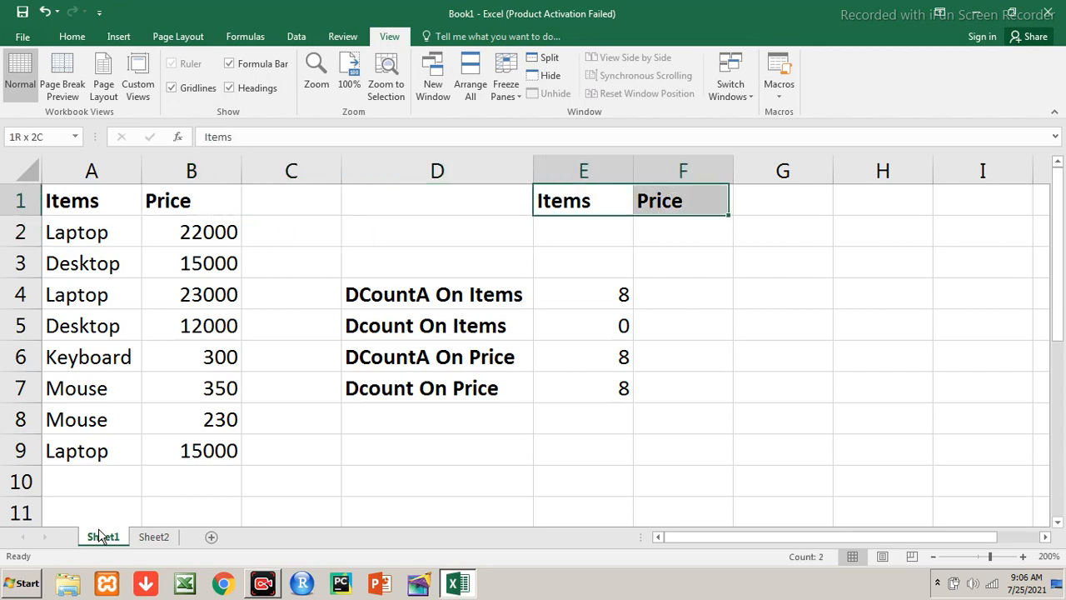
pyautogui.hotkey('shift', 'Down')
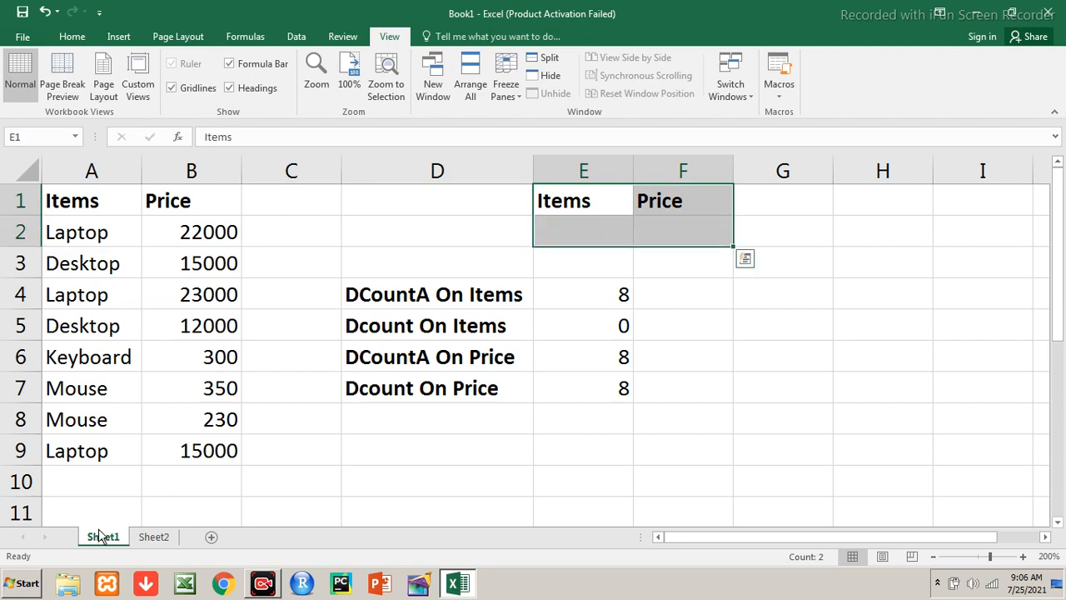
# - Compare the database headers in A1:B1 with the criteria headers in E1:F1
pyautogui.click(291, 253)
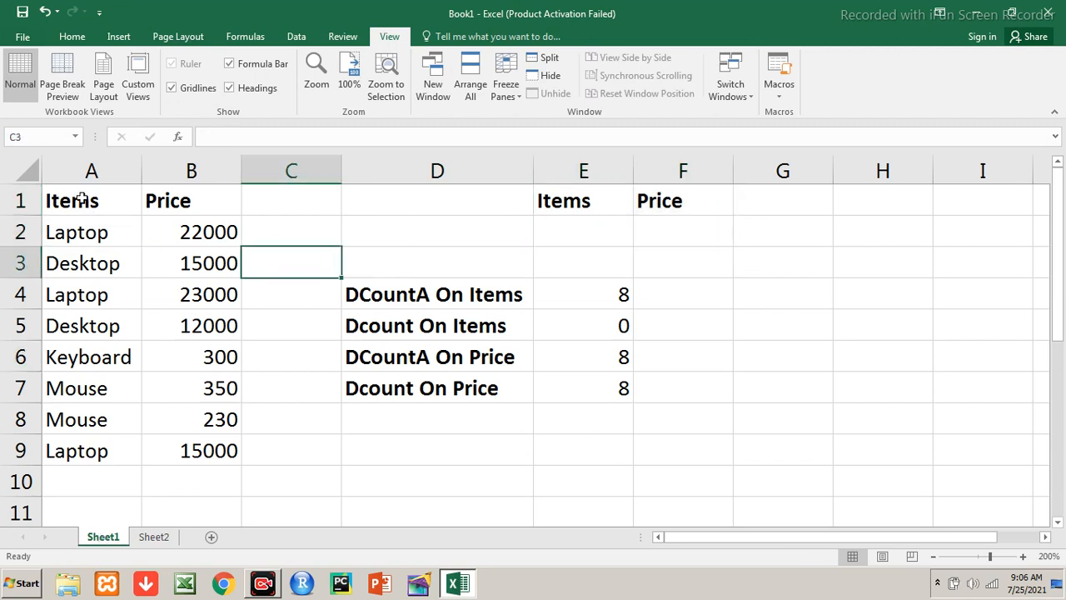
pyautogui.moveTo(75, 200); pyautogui.dragTo(225, 206)
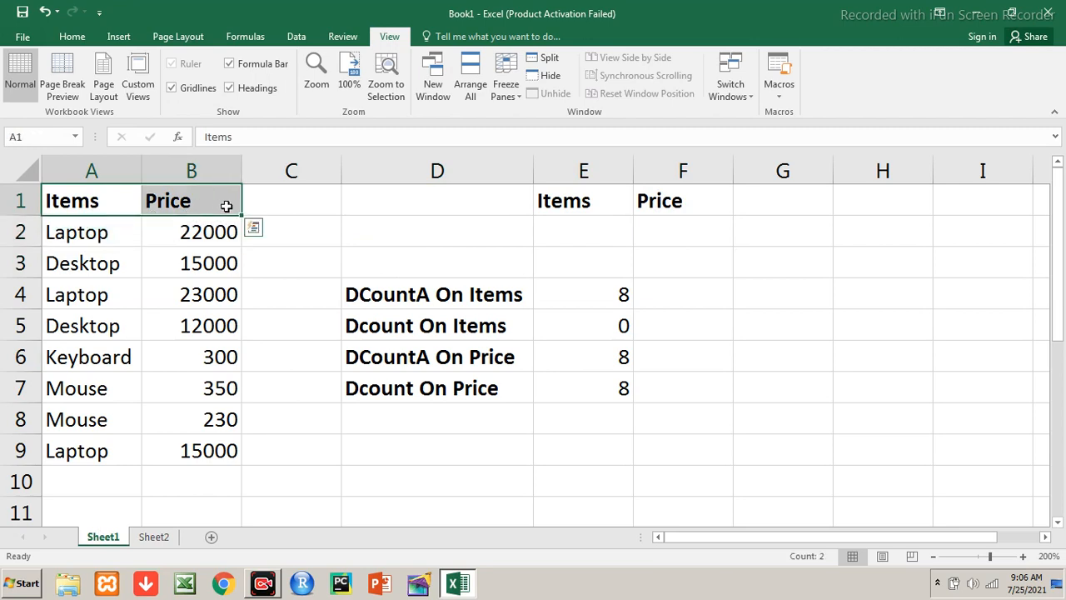
pyautogui.moveTo(560, 202); pyautogui.dragTo(676, 201)
pyautogui.click(93, 206)
pyautogui.click(158, 209)
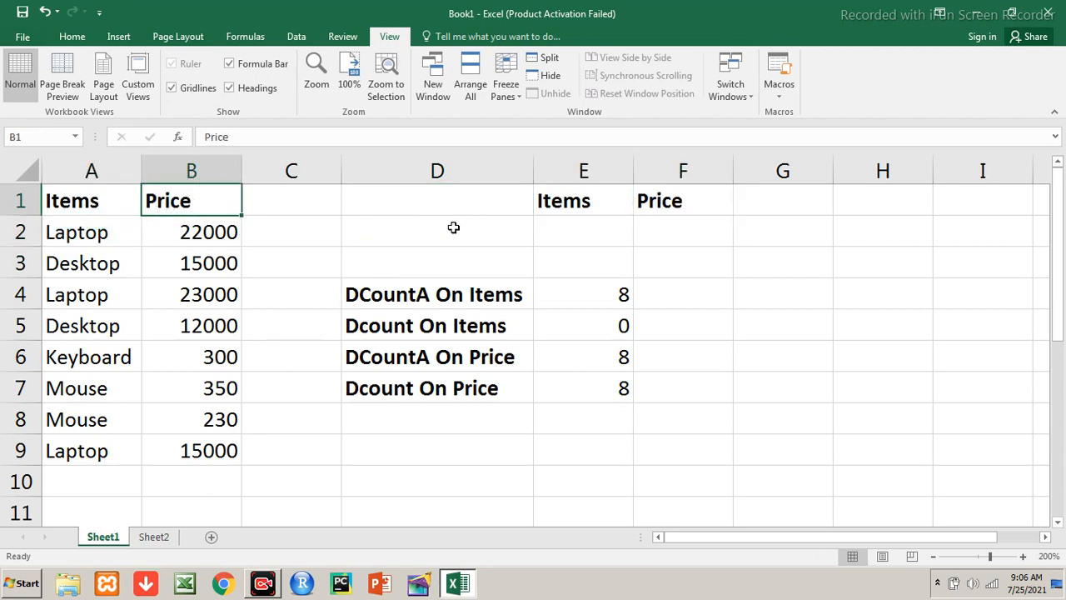
pyautogui.click(539, 208)
pyautogui.moveTo(607, 205); pyautogui.dragTo(677, 219)
pyautogui.click(721, 296)
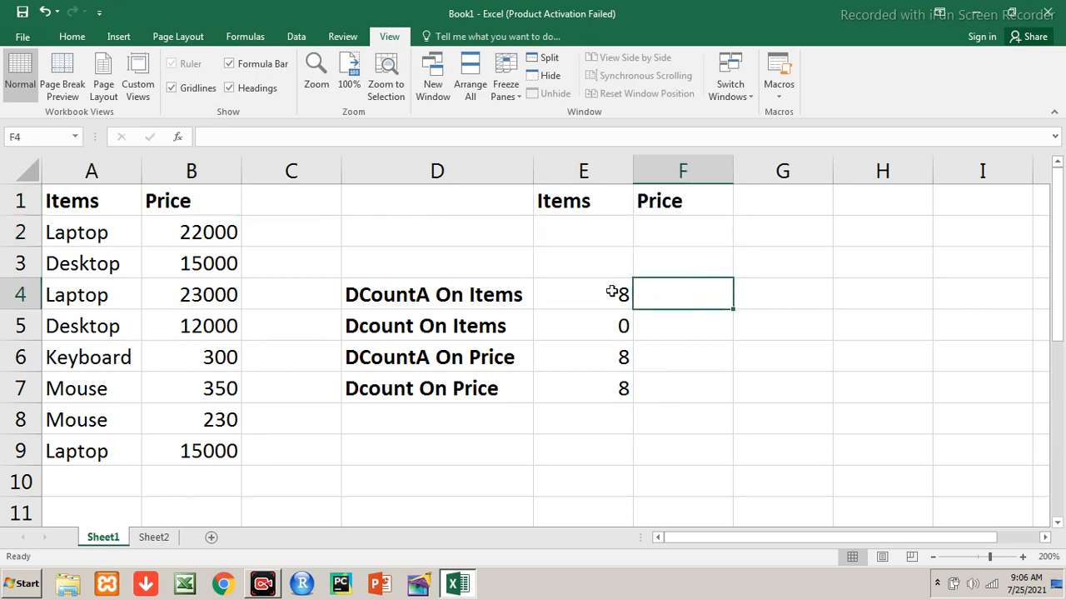
# - Enter Laptop as the Items criterion in cell E2
pyautogui.click(600, 236)
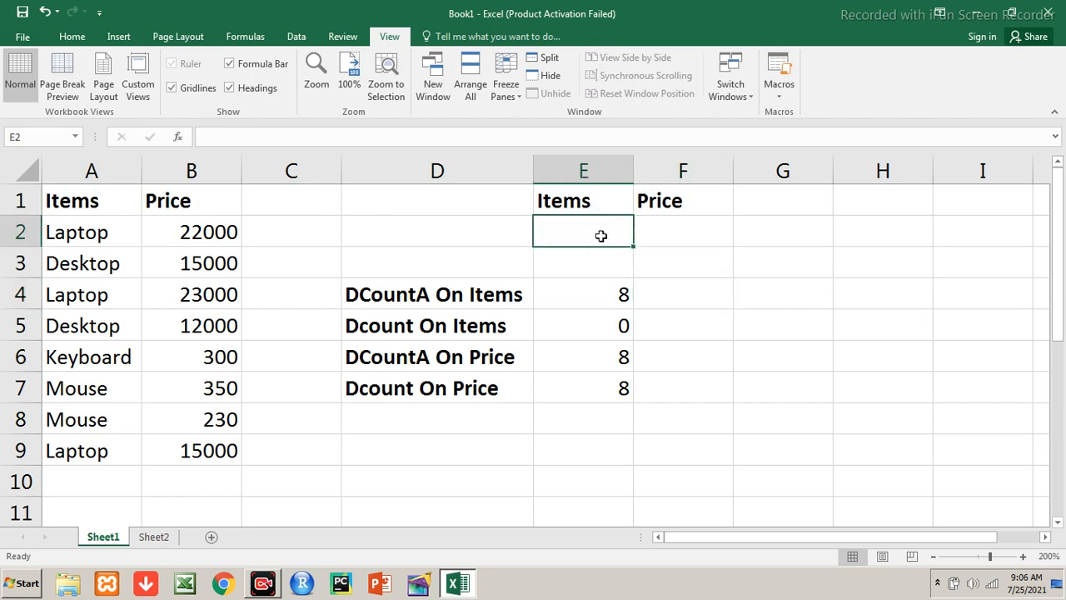
pyautogui.write('Laptop')
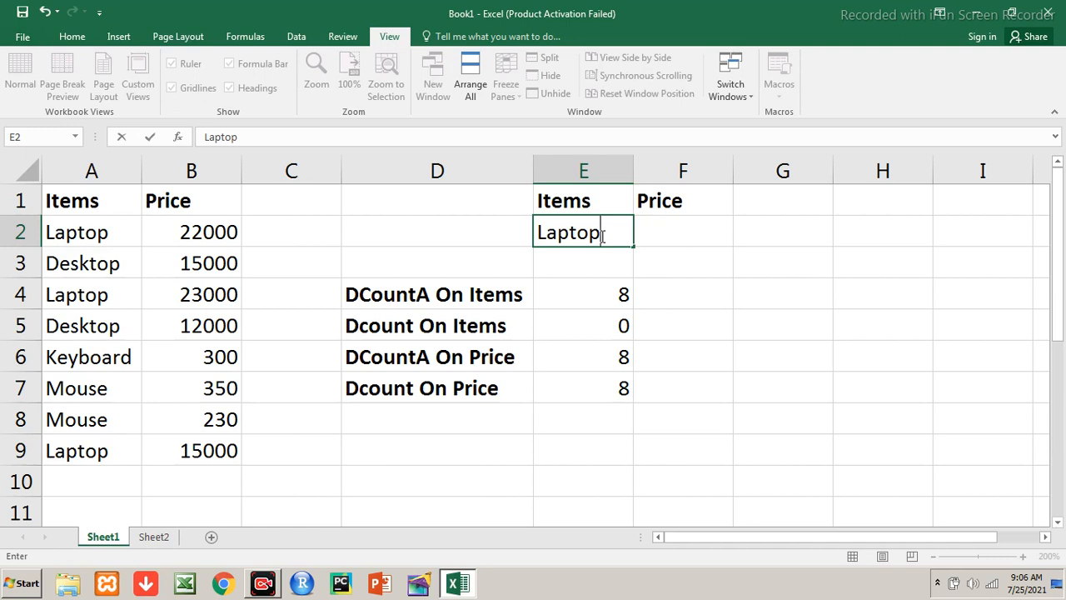
pyautogui.press('Return')
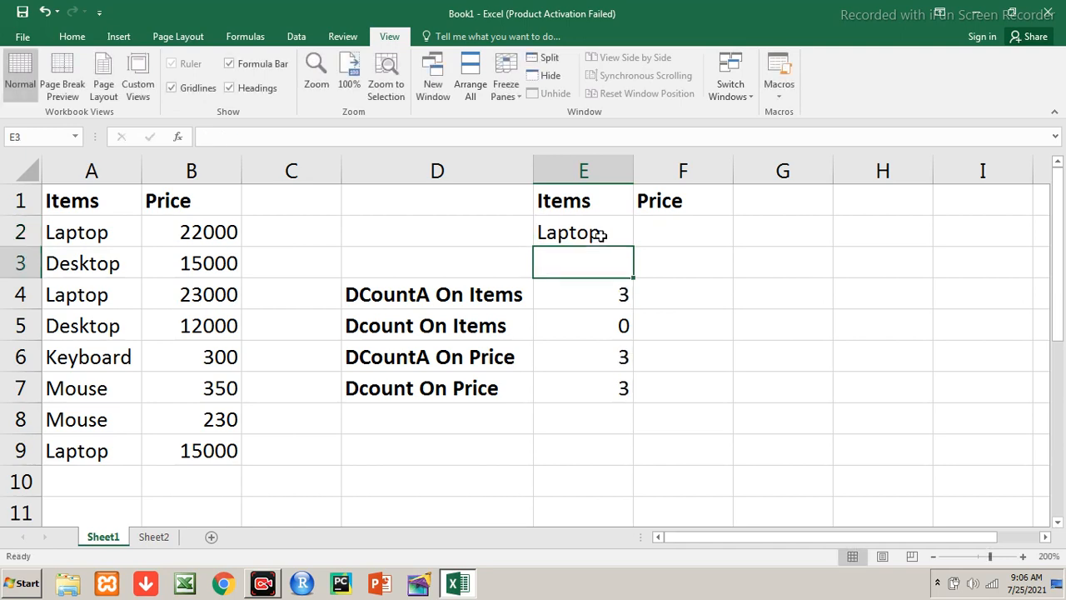
# - Inspect the DCOUNTA and DCOUNT formulas on Items and Price in cells E4 through E7
pyautogui.click(612, 293)
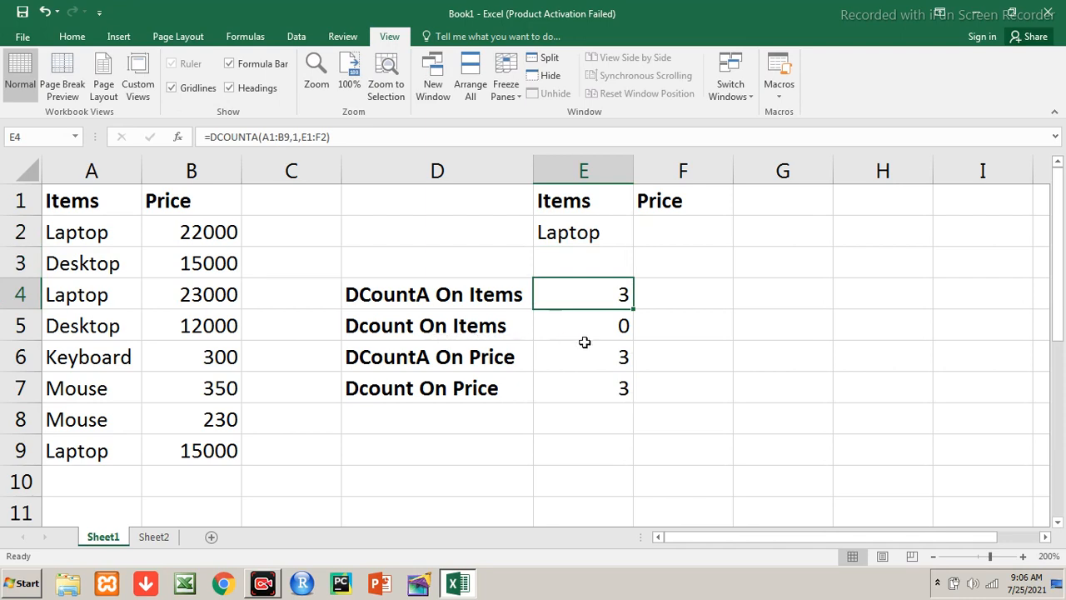
pyautogui.click(612, 325)
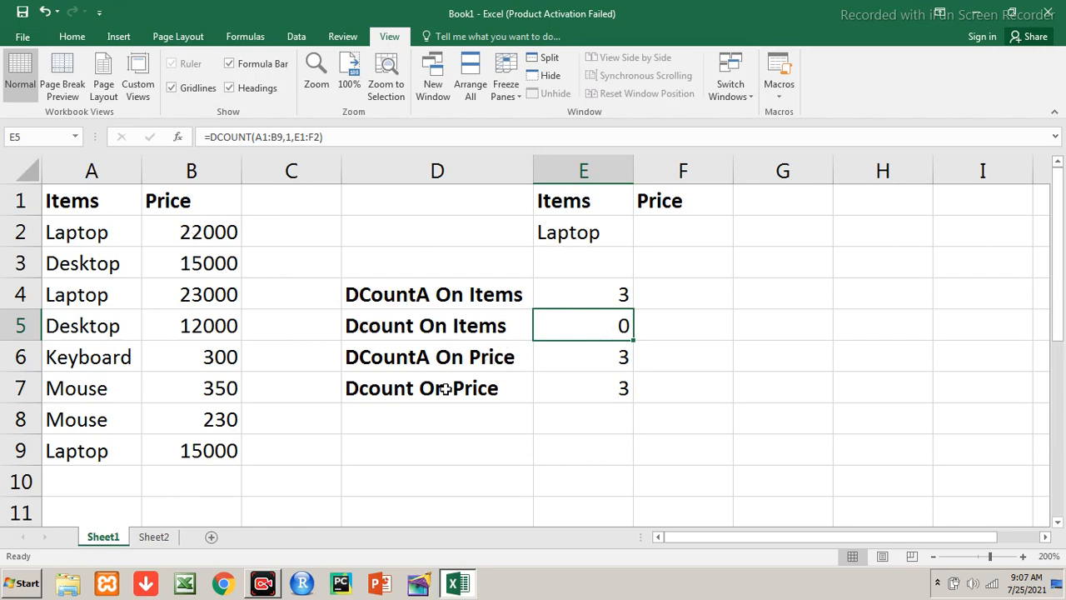
pyautogui.click(580, 362)
pyautogui.click(578, 377)
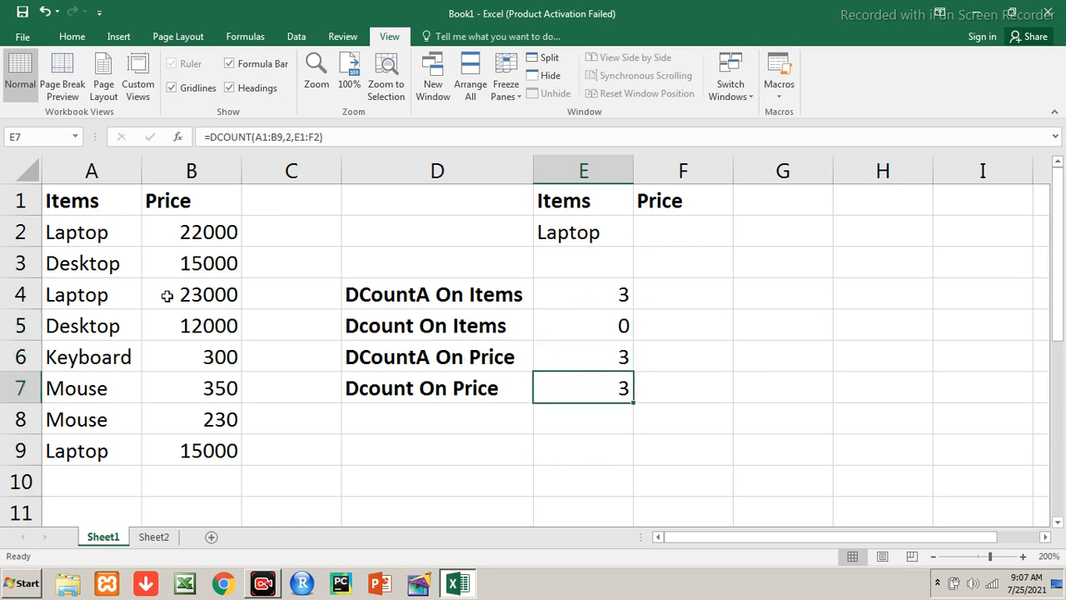
# - Check the laptop prices in column B and the item names in A2:A9 against the Dcount On Items formula
pyautogui.click(204, 233)
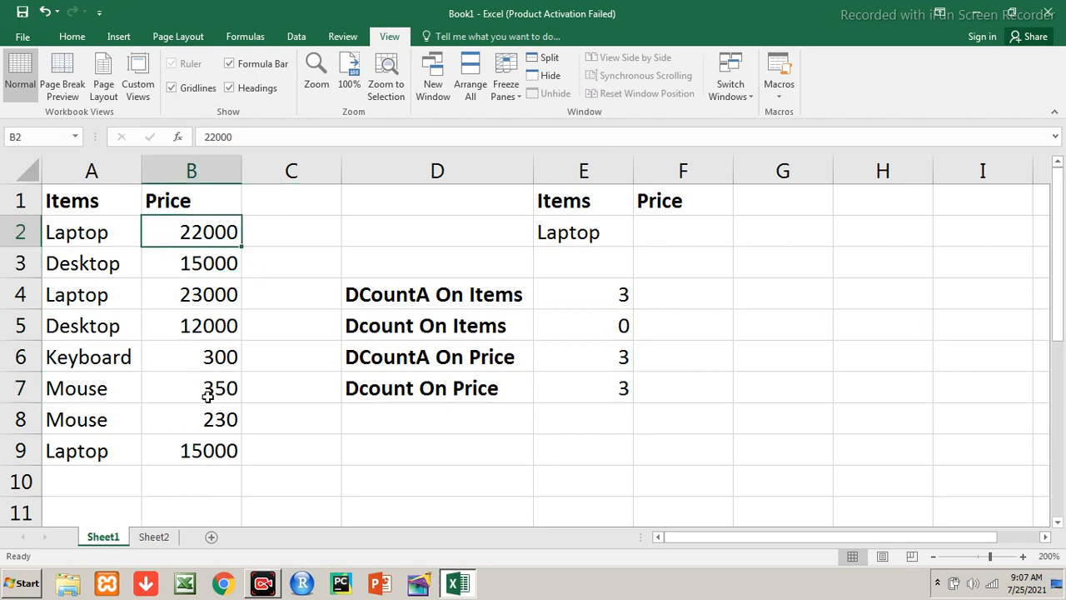
pyautogui.click(206, 450)
pyautogui.click(208, 304)
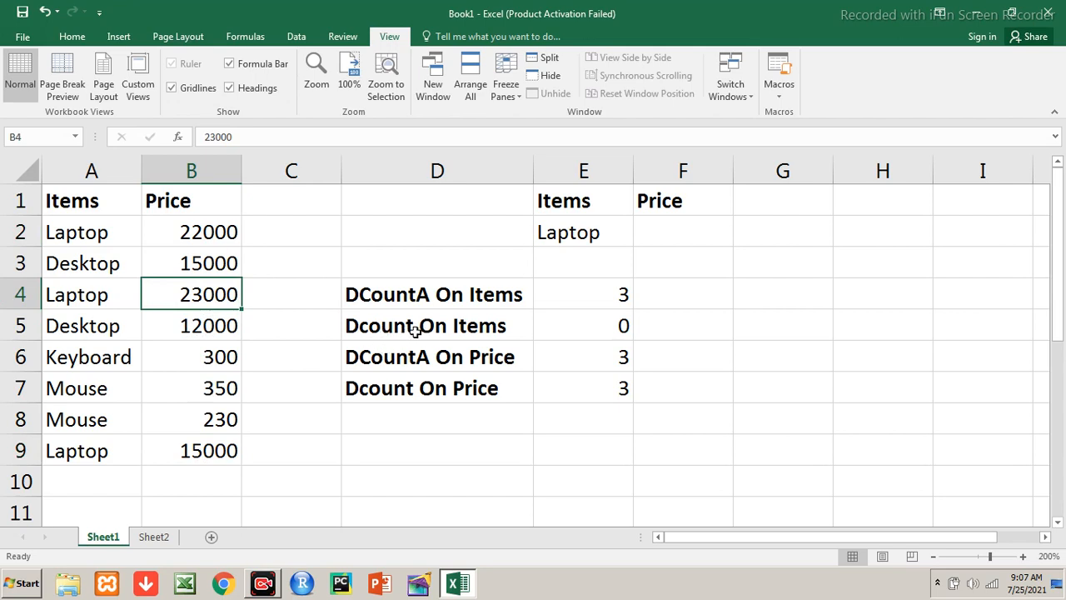
pyautogui.click(598, 336)
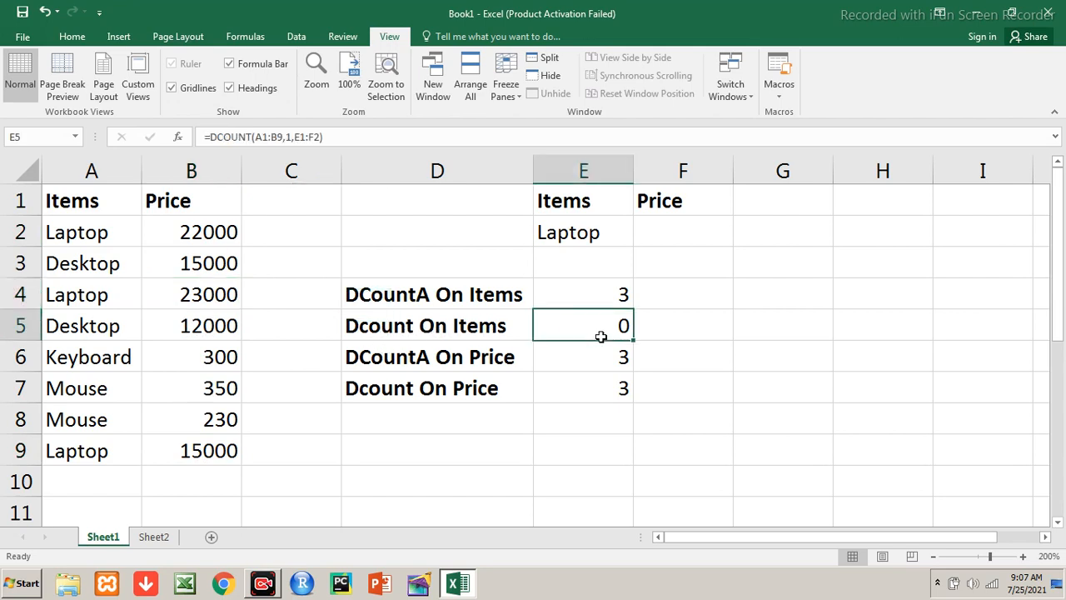
pyautogui.moveTo(117, 228); pyautogui.dragTo(99, 449)
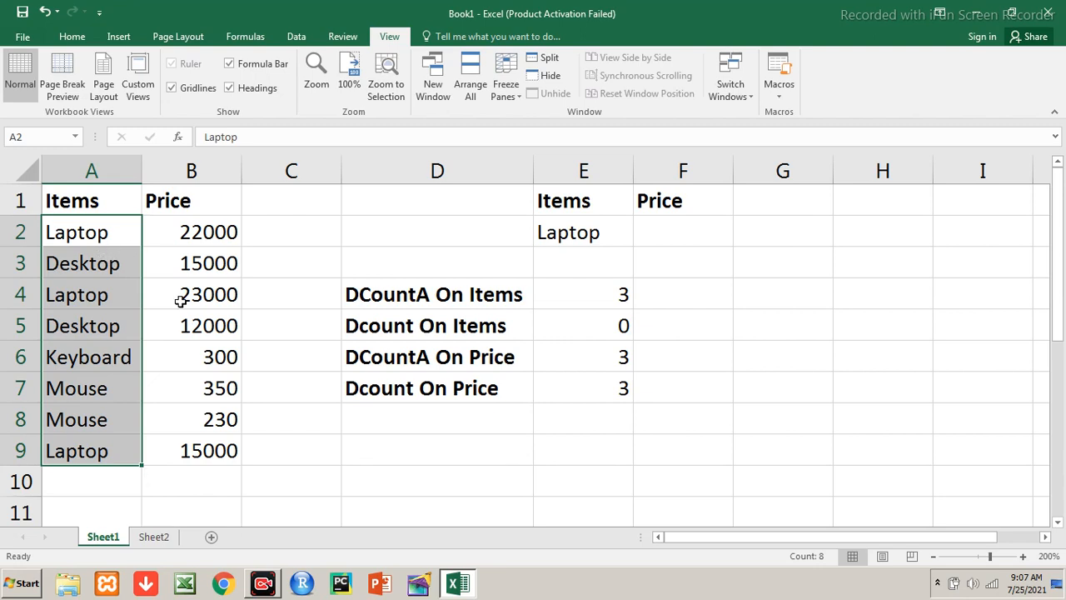
# - Clear the Laptop criterion from cell E2
pyautogui.click(587, 249)
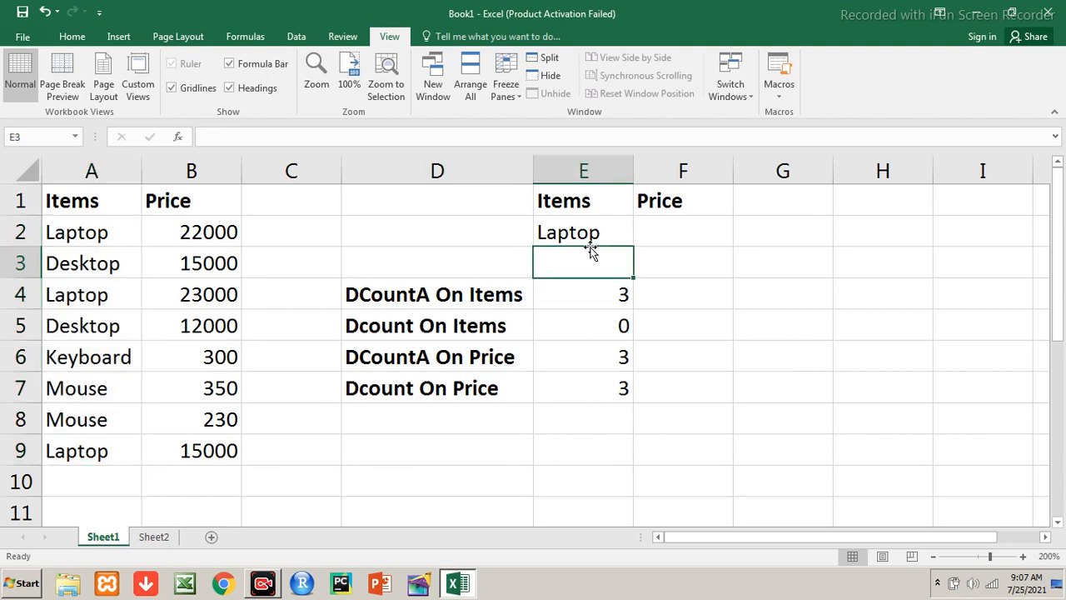
pyautogui.click(589, 246)
pyautogui.press('Delete')
# - Enter 22000 as the Price criterion in cell F2
pyautogui.click(709, 236)
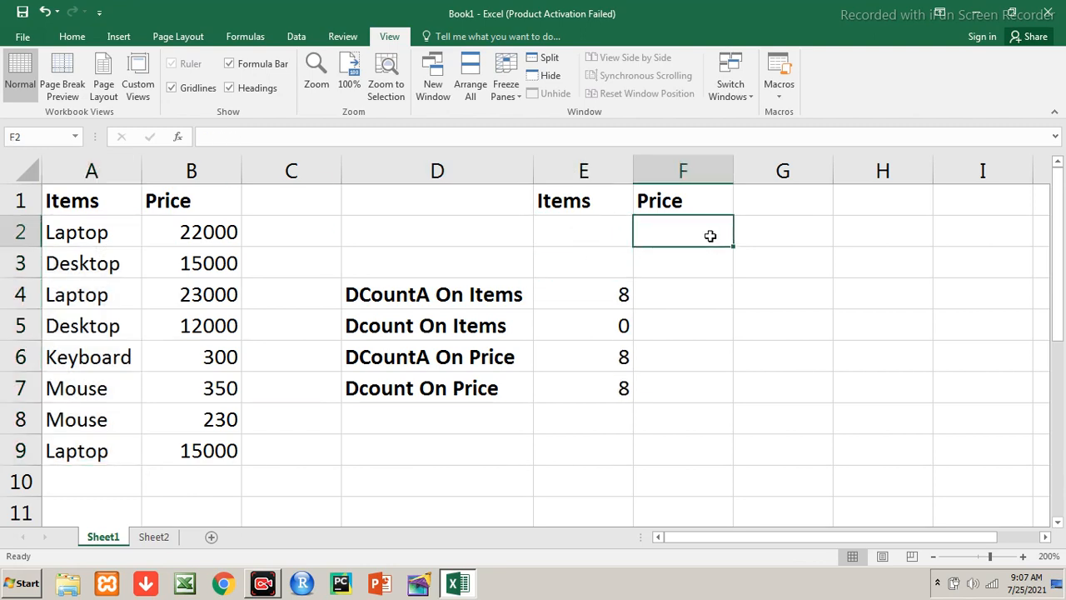
pyautogui.write('22000')
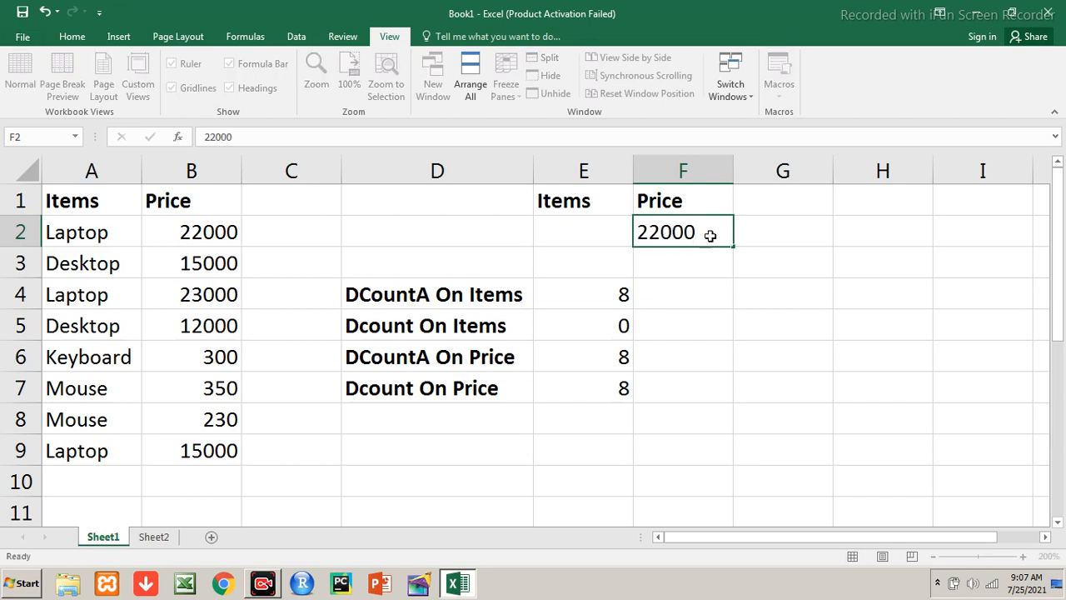
pyautogui.press('Return')
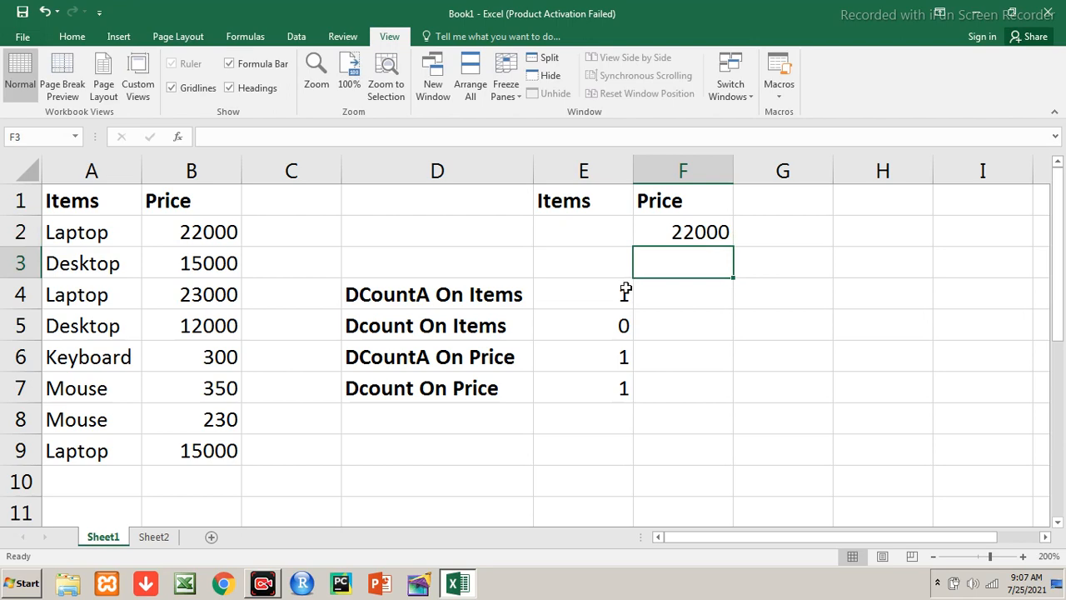
# - Examine the DCOUNTA and DCOUNT results in E4:E7 against the matching Laptop record in row 2
pyautogui.click(623, 290)
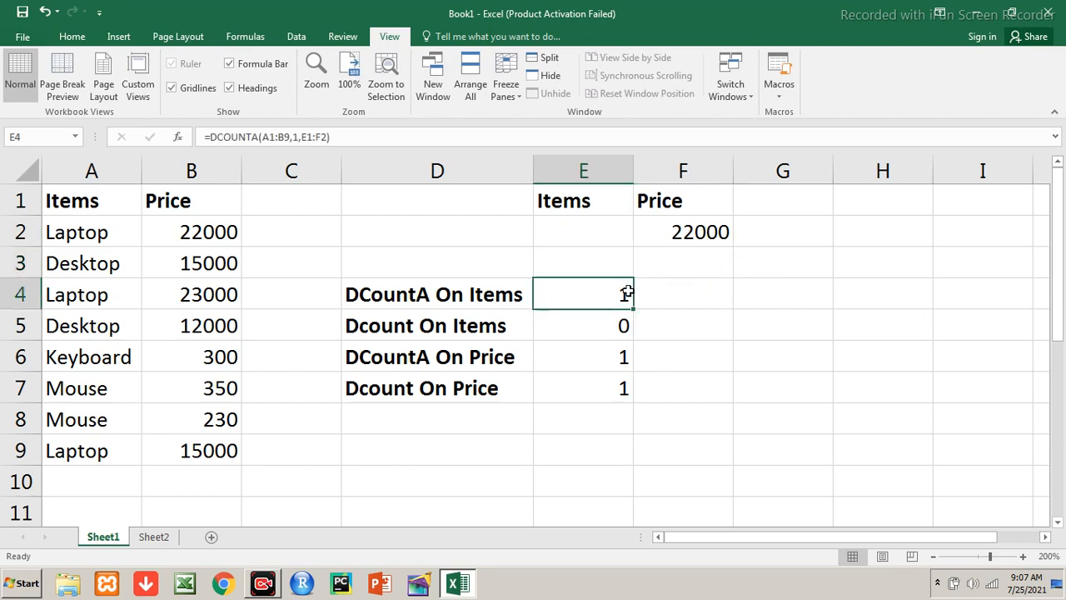
pyautogui.click(463, 328)
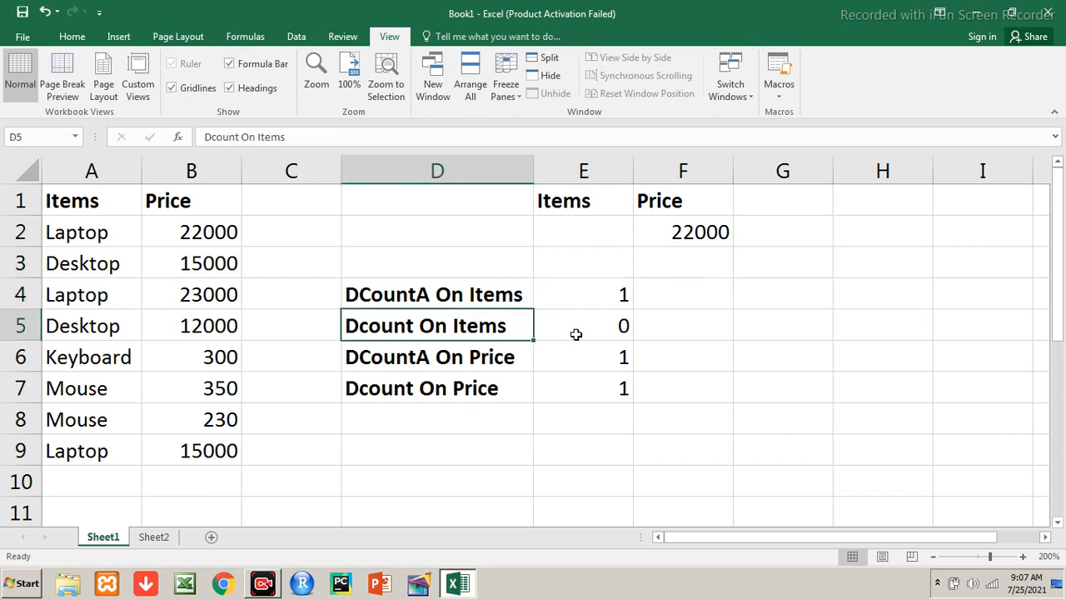
pyautogui.click(218, 226)
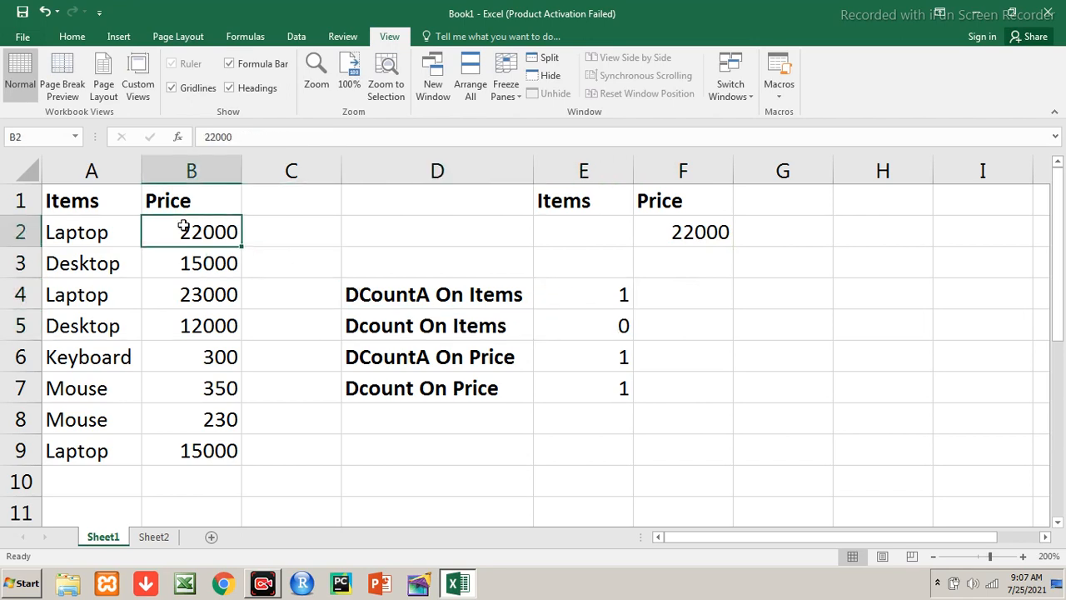
pyautogui.click(86, 232)
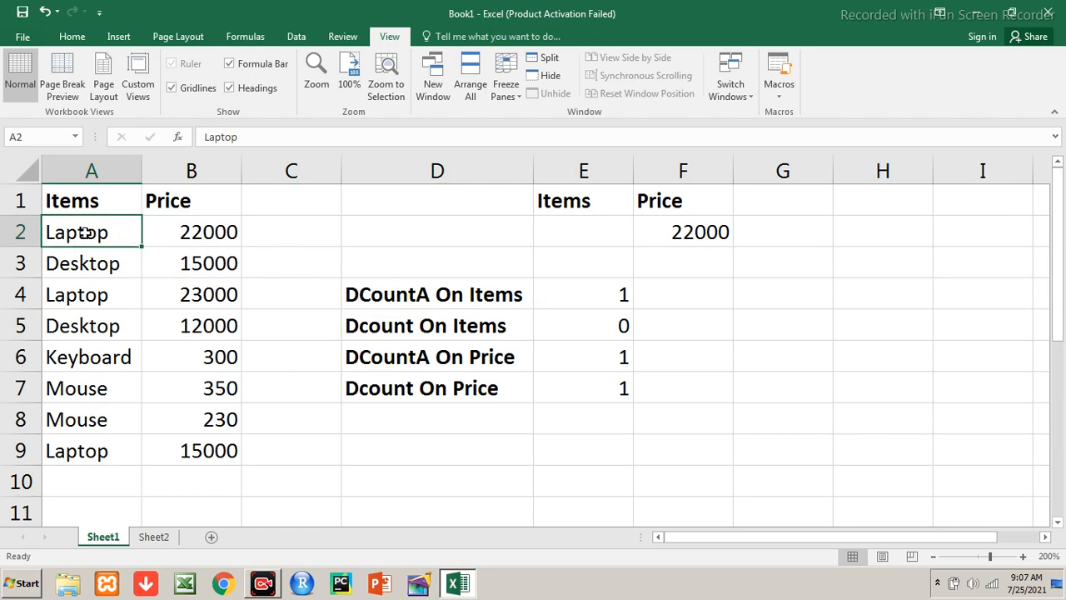
pyautogui.click(575, 329)
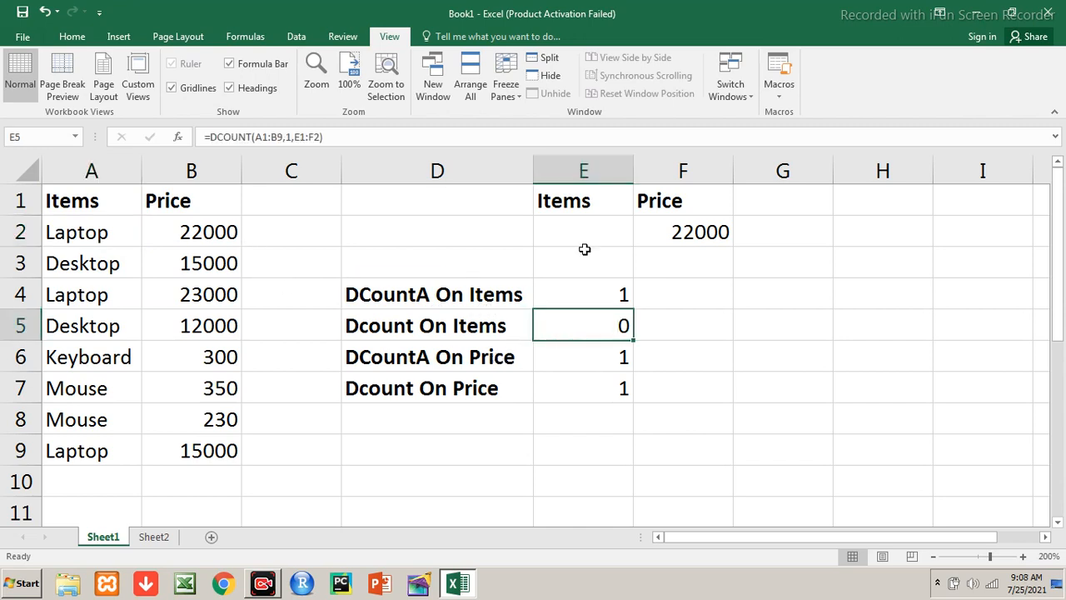
pyautogui.click(200, 233)
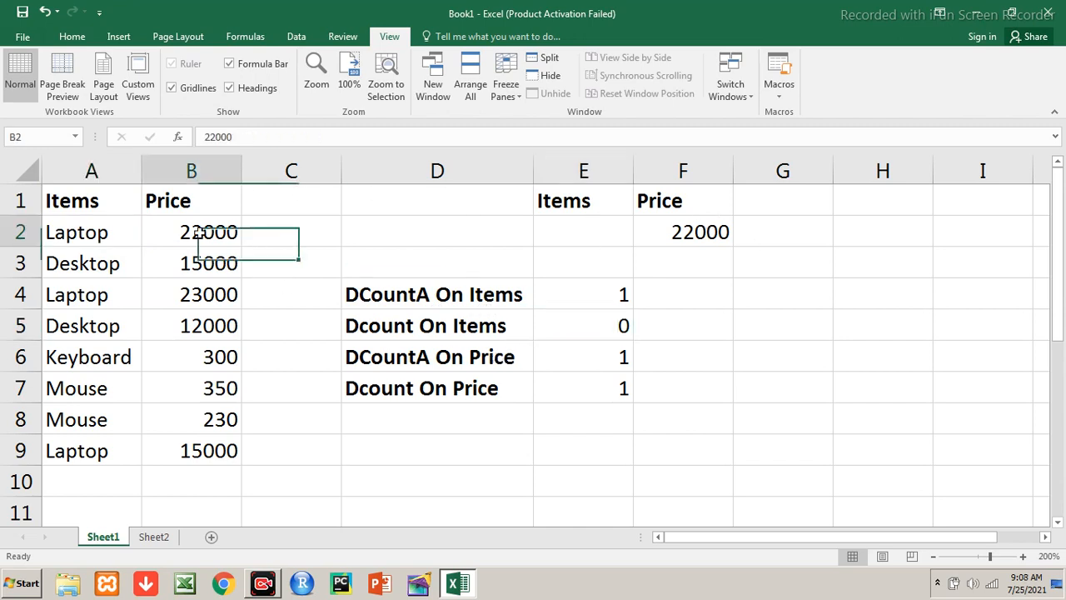
pyautogui.click(607, 336)
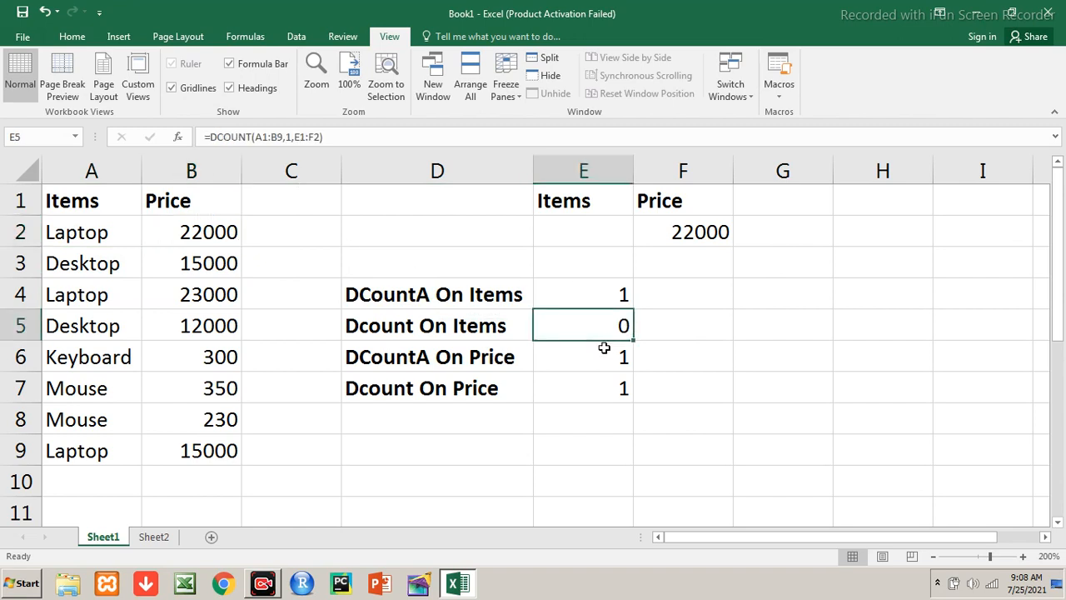
pyautogui.click(607, 348)
pyautogui.click(591, 388)
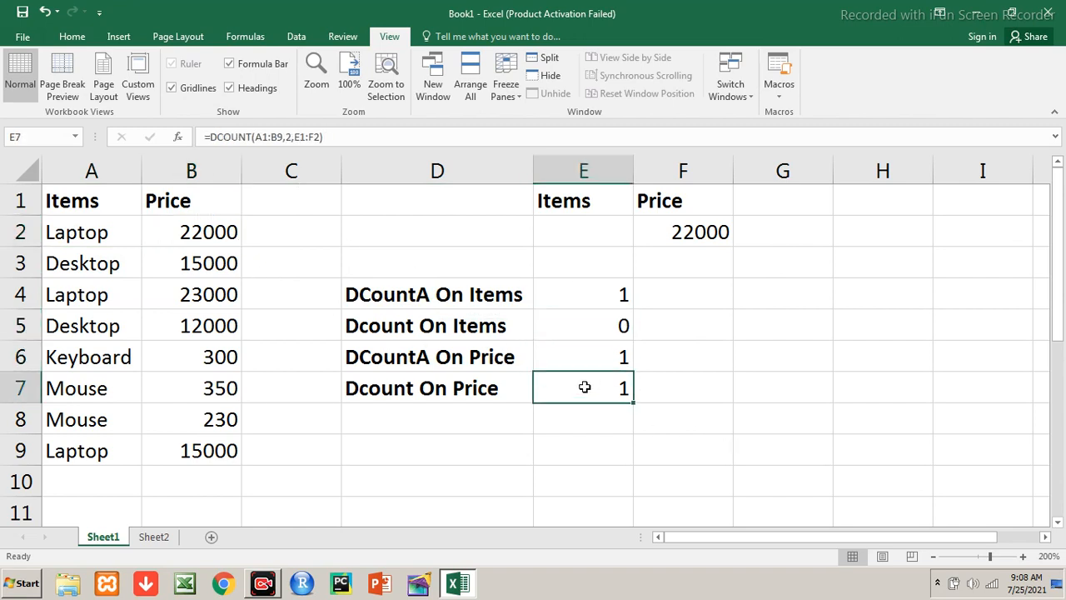
# - Switch to the Sheet2 worksheet
pyautogui.click(153, 540)
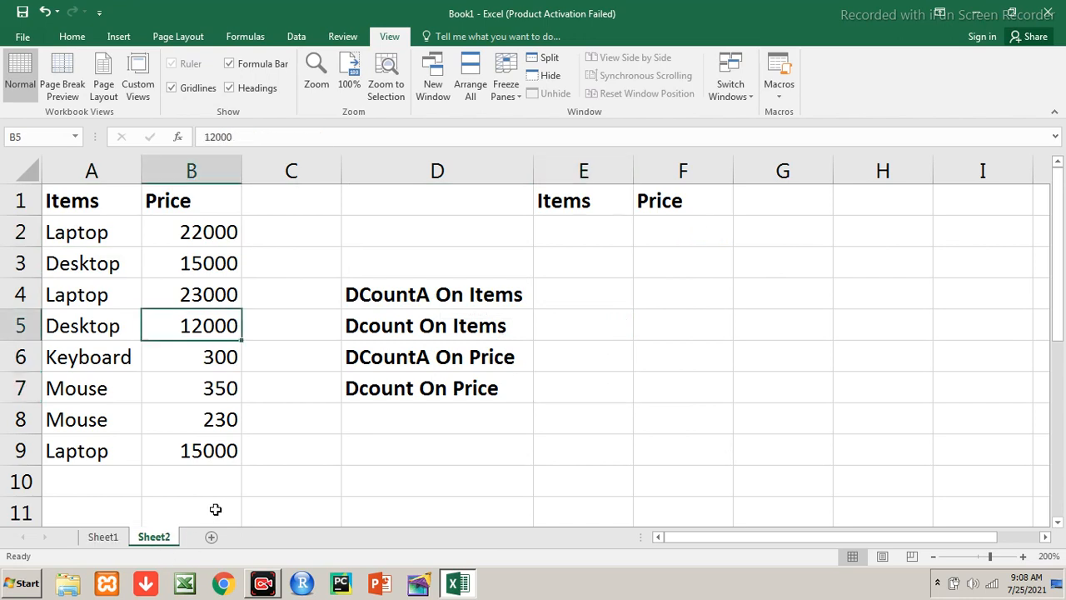
# - Enter the formula =DCOUNTA(A1:B9,"Items",E1:F2) in cell E4 beside the DCountA On Items label
pyautogui.click(567, 235)
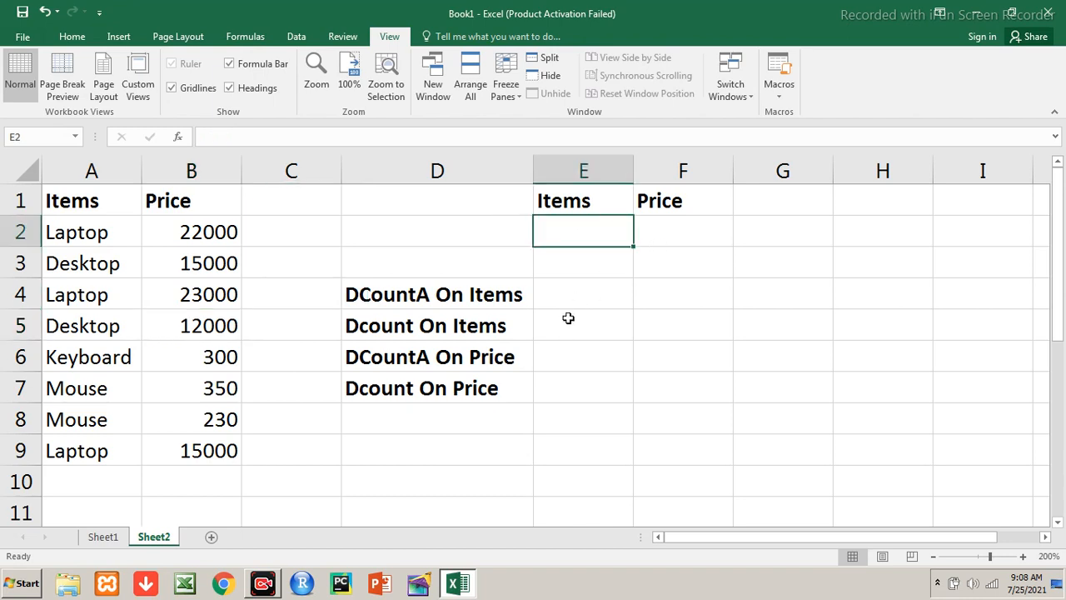
pyautogui.click(563, 286)
pyautogui.write('=')
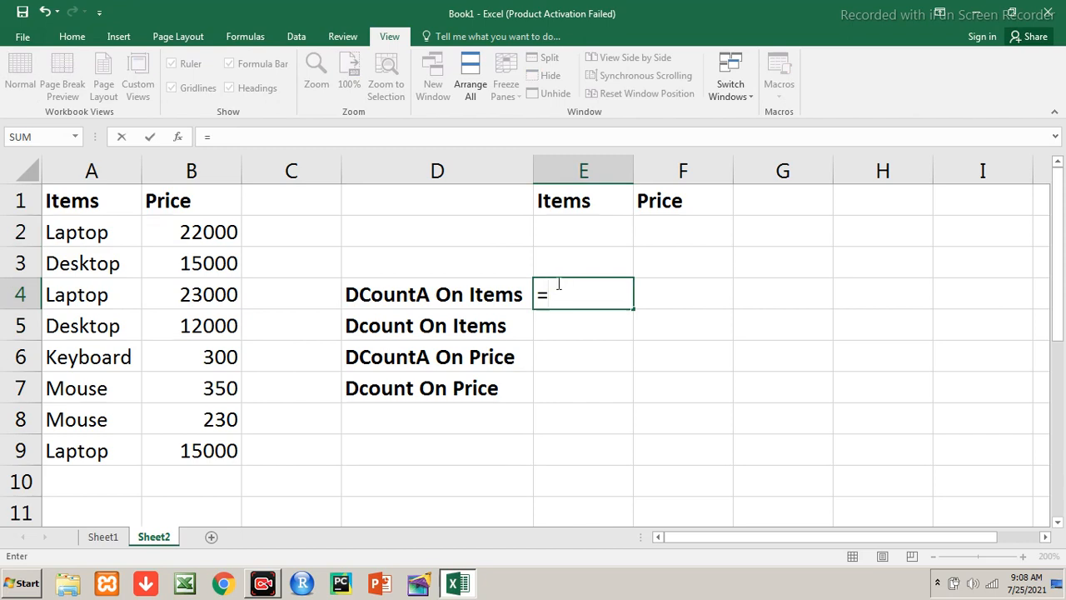
pyautogui.write('dcount')
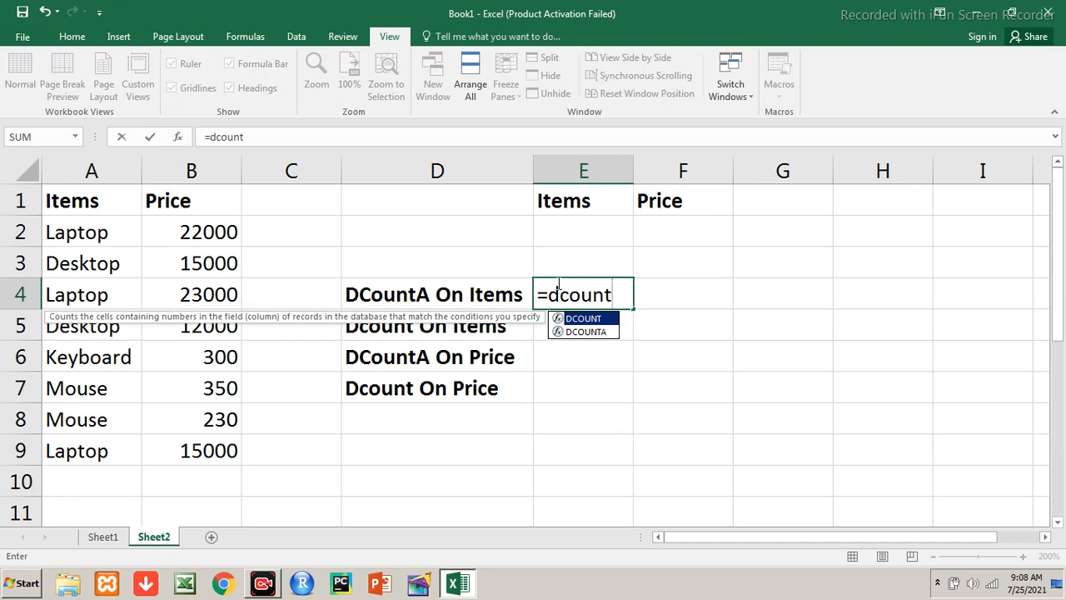
pyautogui.write('a(')
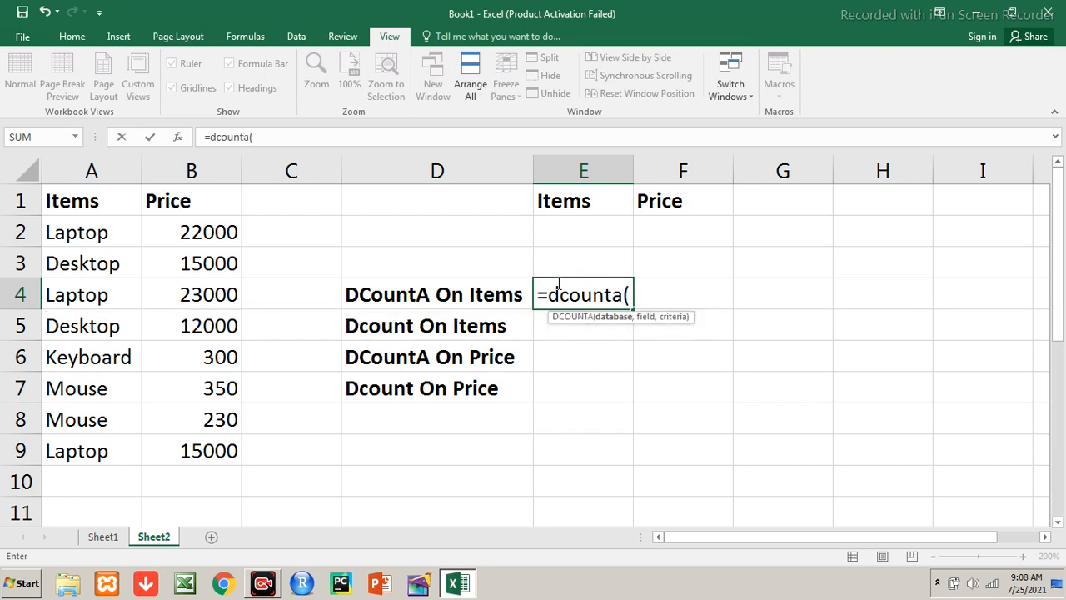
pyautogui.click(70, 197)
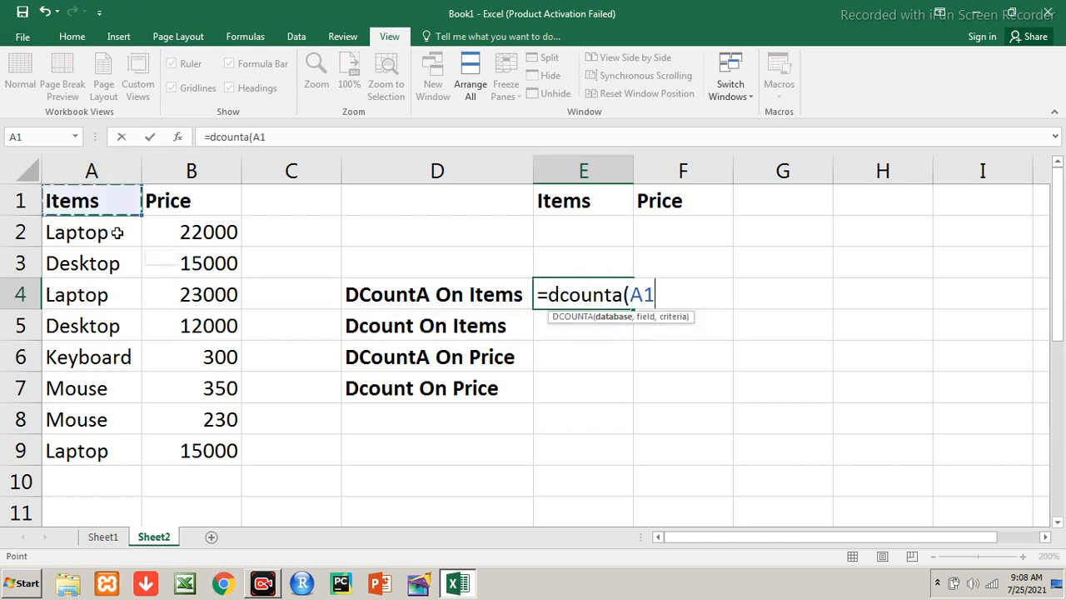
pyautogui.moveTo(117, 233); pyautogui.dragTo(189, 447)
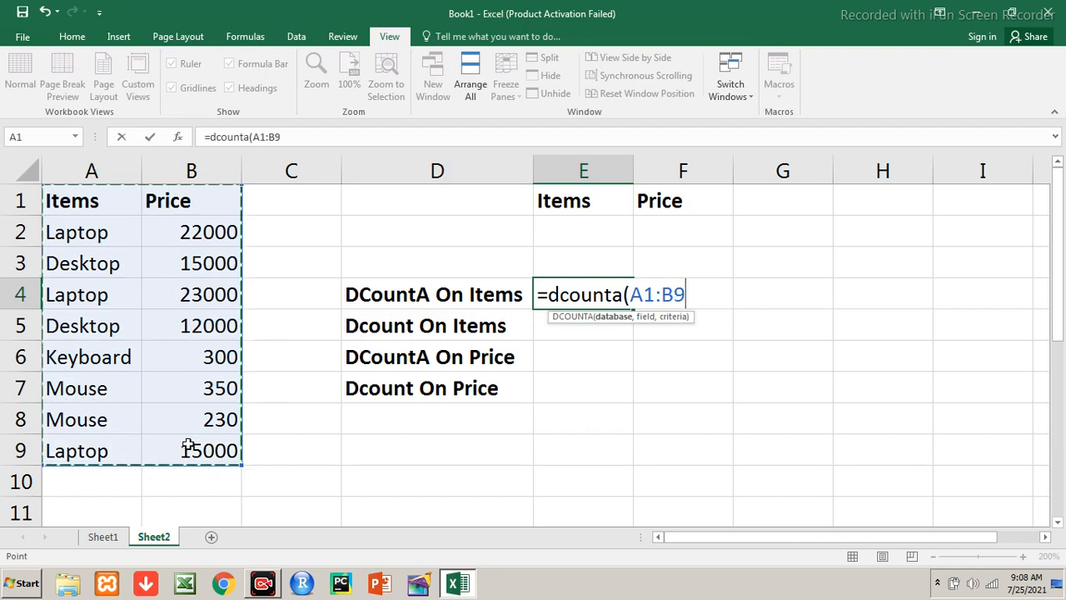
pyautogui.write(',')
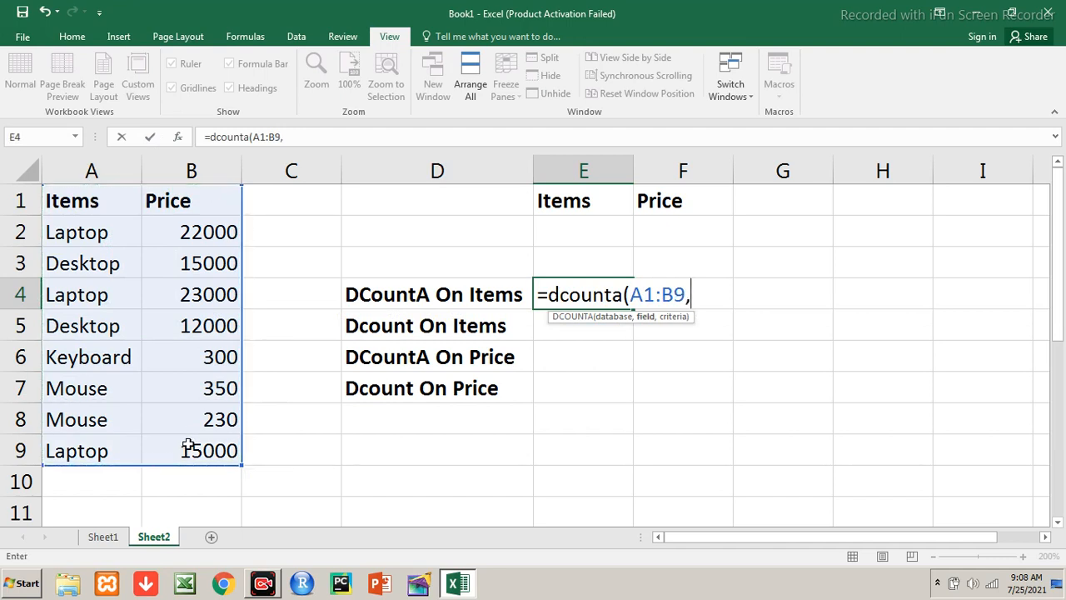
pyautogui.write('"items')
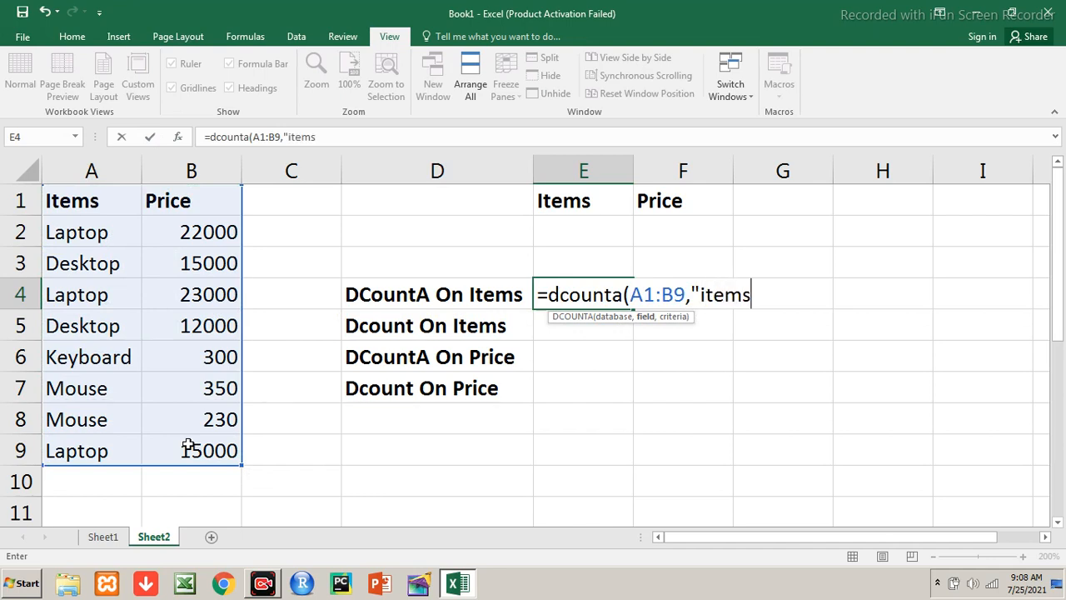
pyautogui.press('BackSpace')
pyautogui.press('BackSpace')
pyautogui.press('BackSpace')
pyautogui.press('BackSpace')
pyautogui.press('BackSpace')
pyautogui.press('BackSpace')
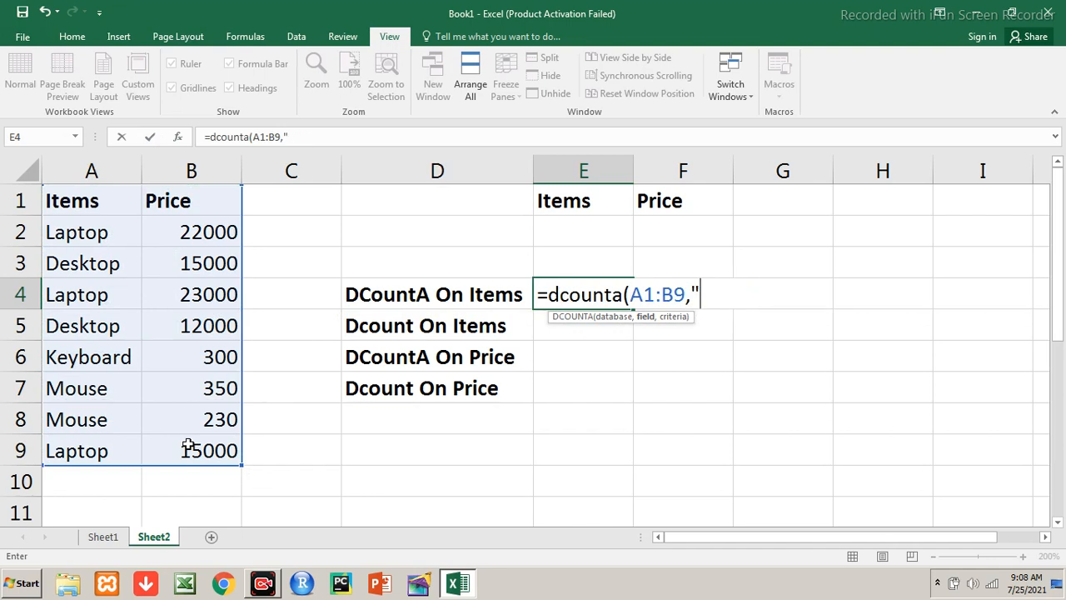
pyautogui.write('Items')
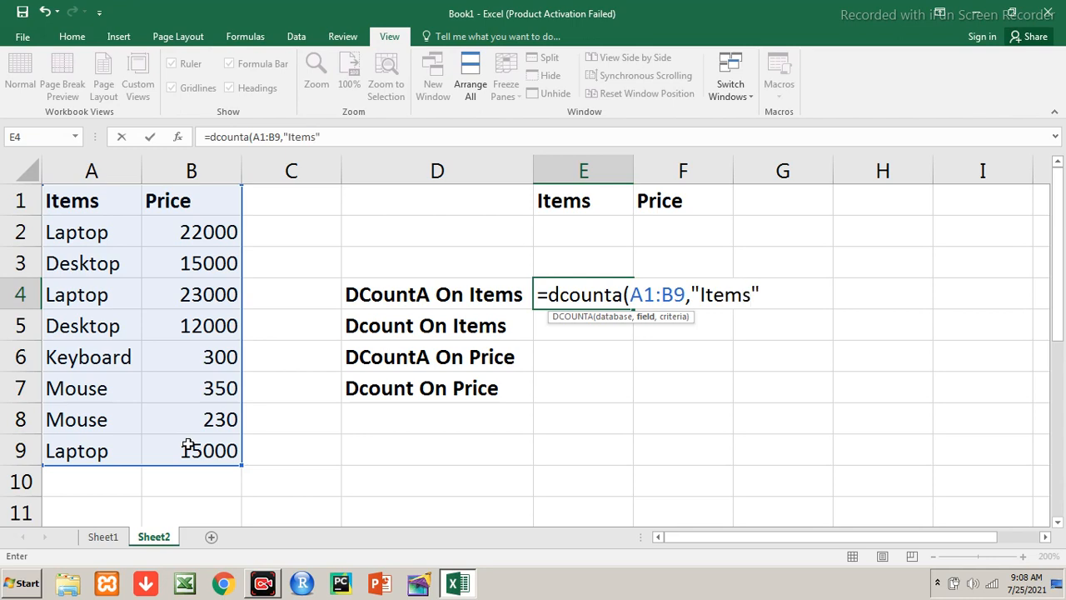
pyautogui.write('",')
pyautogui.moveTo(556, 208); pyautogui.dragTo(627, 224)
pyautogui.write(')')
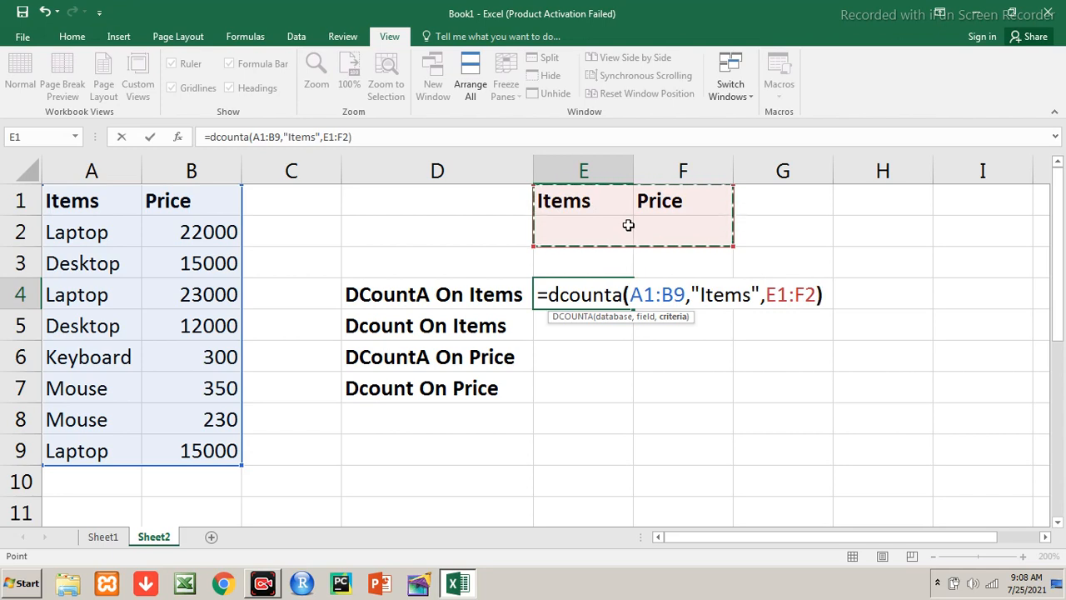
pyautogui.press('Return')
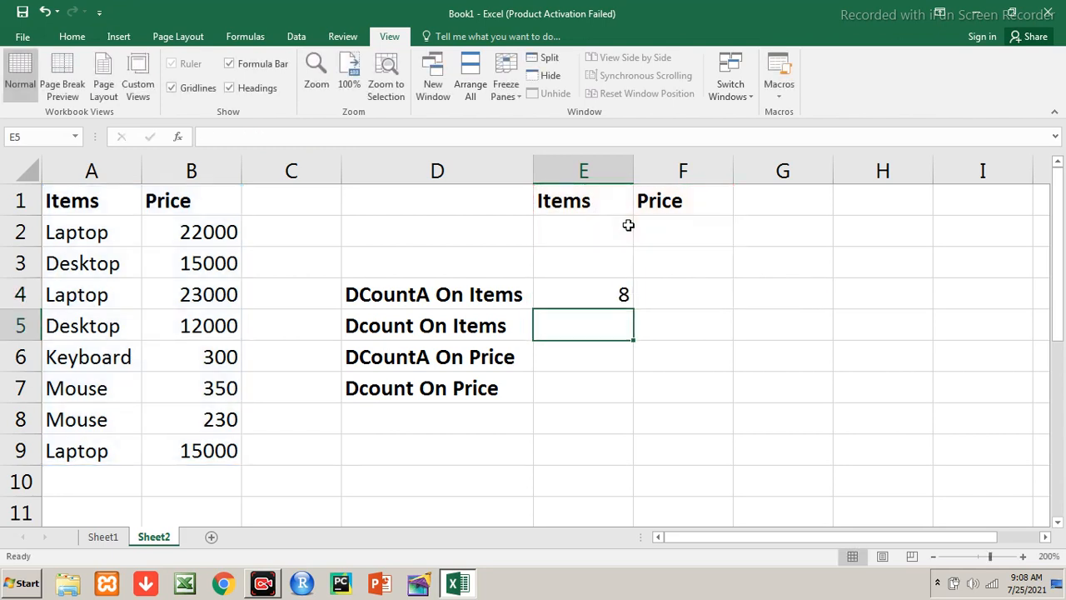
pyautogui.press('Up')
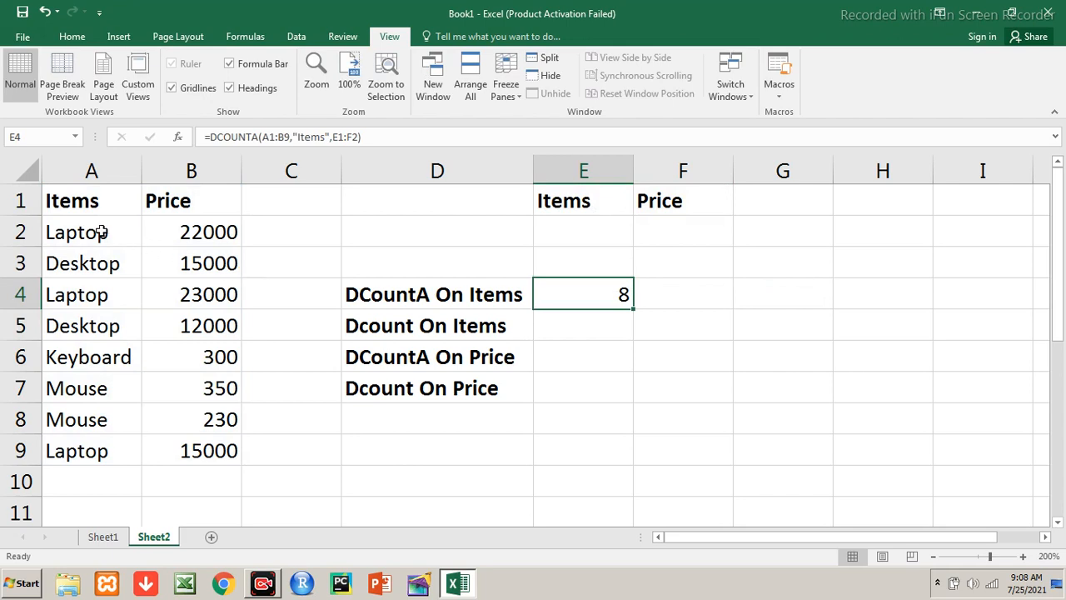
# - Enter Keyboard as the Items criterion in cell E2 and check the DCOUNTA result against the Items column
pyautogui.moveTo(100, 232); pyautogui.dragTo(93, 441)
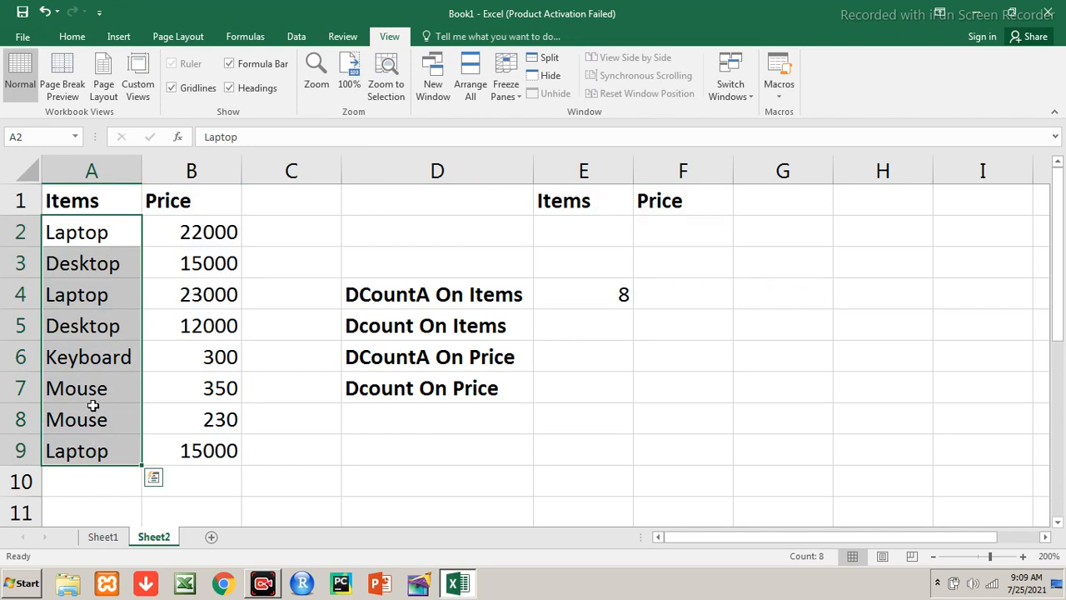
pyautogui.click(556, 239)
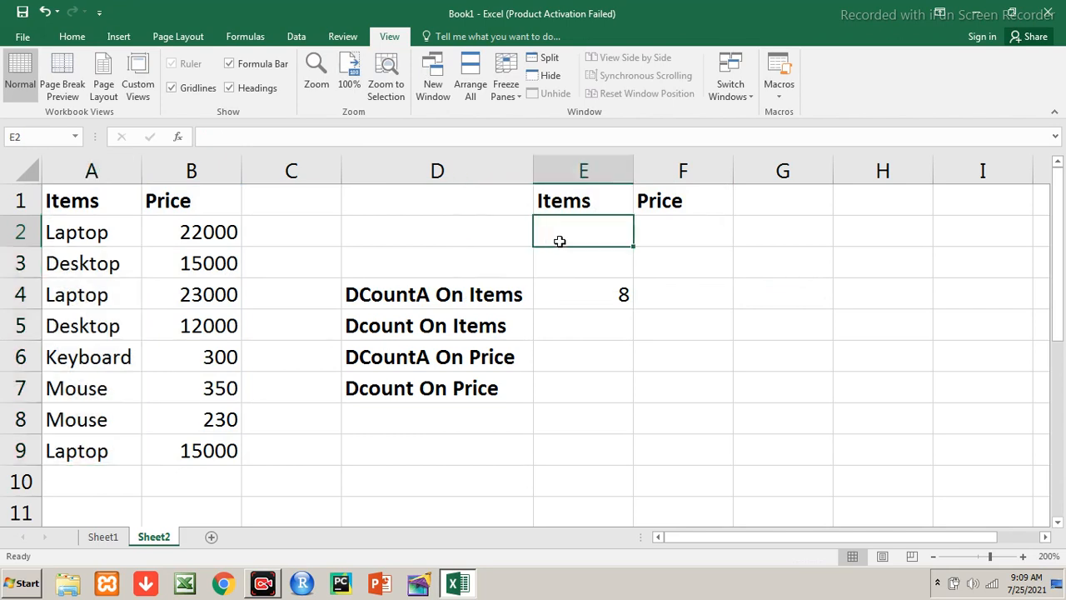
pyautogui.click(647, 240)
pyautogui.click(582, 226)
pyautogui.write('Keyboard')
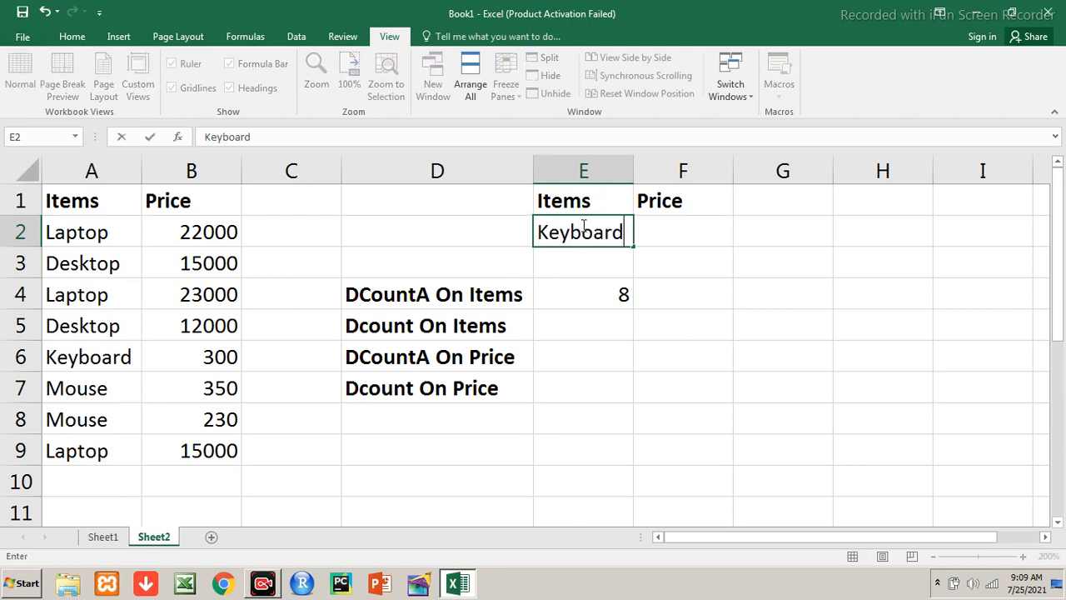
pyautogui.press('Return')
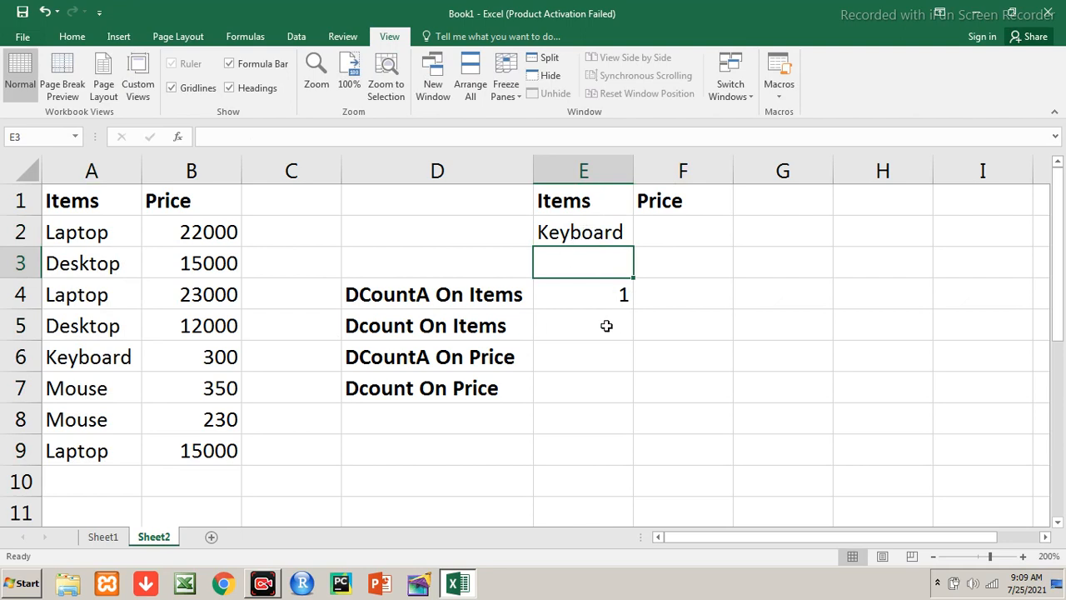
pyautogui.click(615, 299)
pyautogui.moveTo(136, 233); pyautogui.dragTo(100, 453)
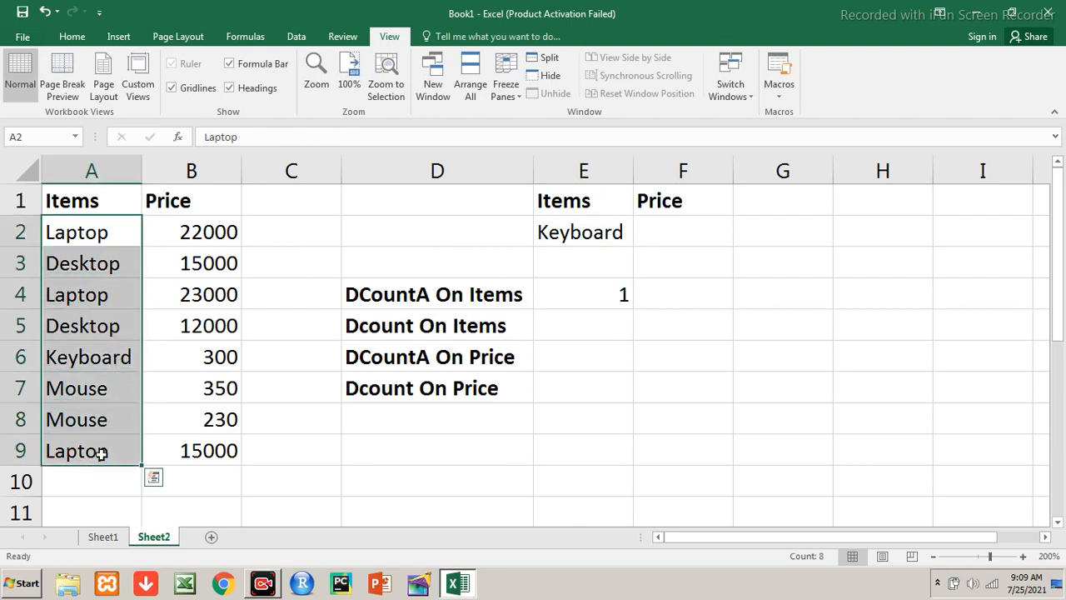
pyautogui.click(104, 360)
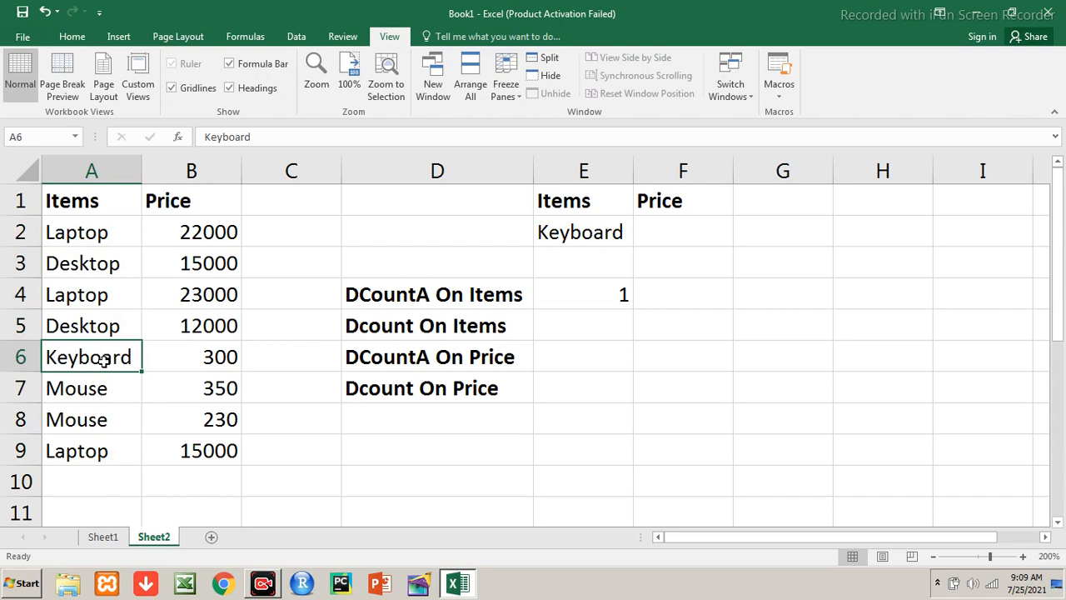
# - Enter the formula =DCOUNT(A1:B9,"Items",E1:F2) in cell E5 beside the Dcount On Items label
pyautogui.click(382, 298)
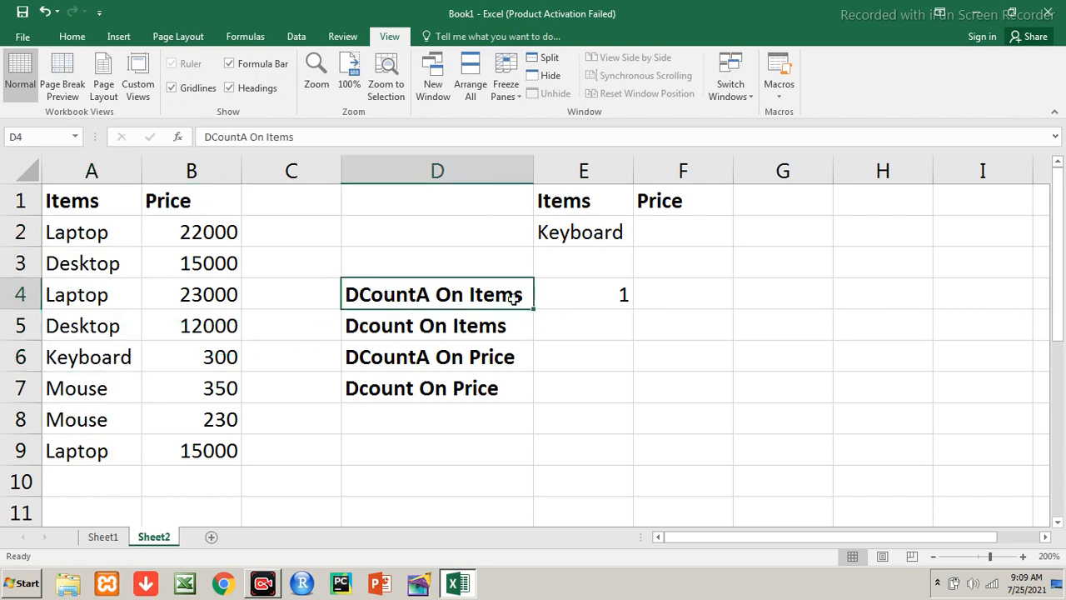
pyautogui.click(553, 335)
pyautogui.write('=')
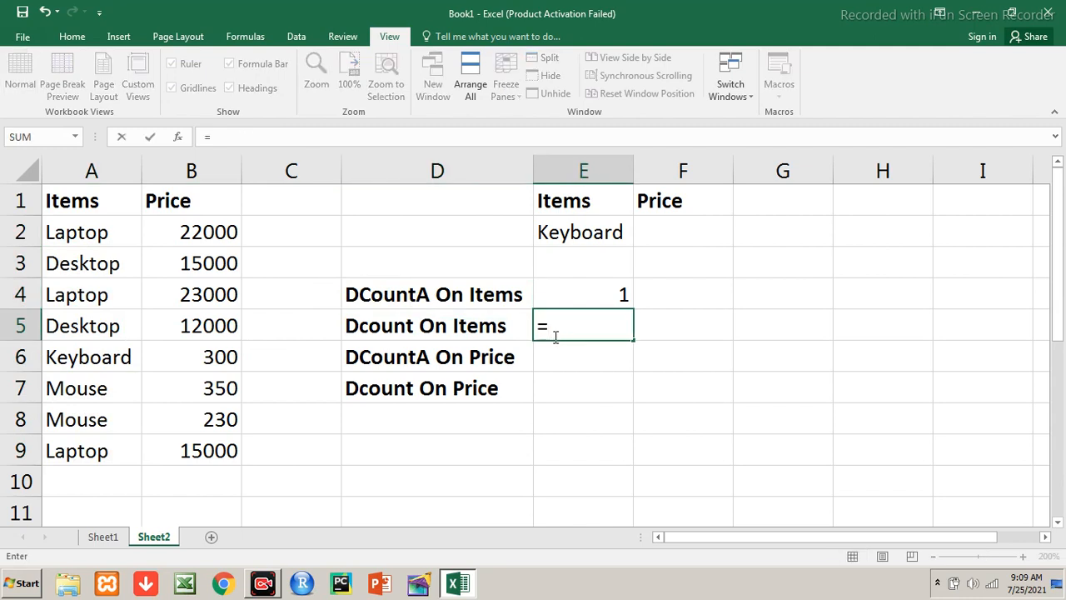
pyautogui.write('dcount(')
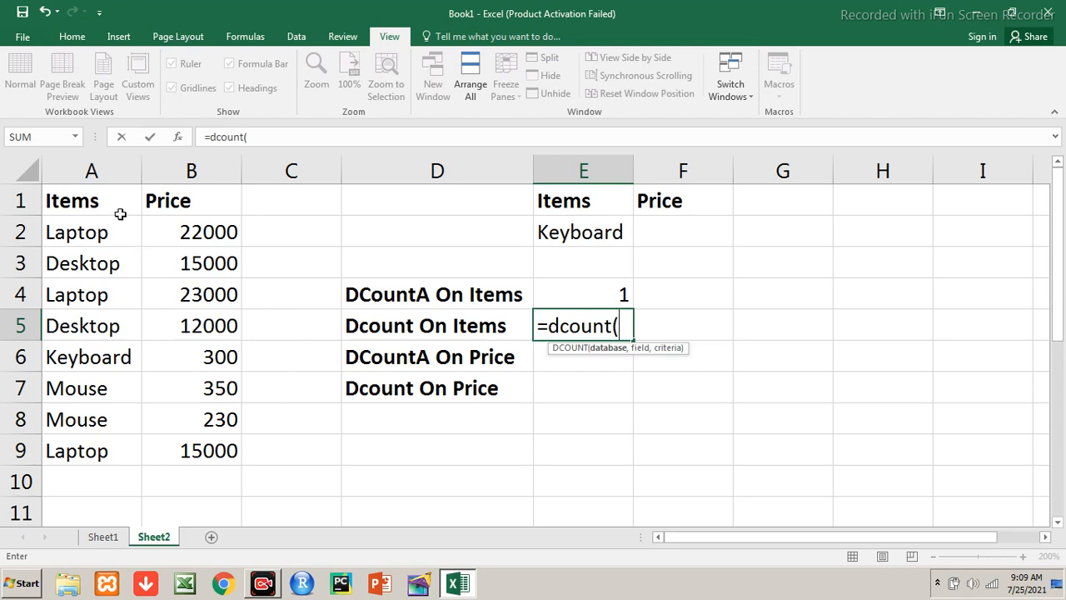
pyautogui.moveTo(123, 206); pyautogui.dragTo(186, 440)
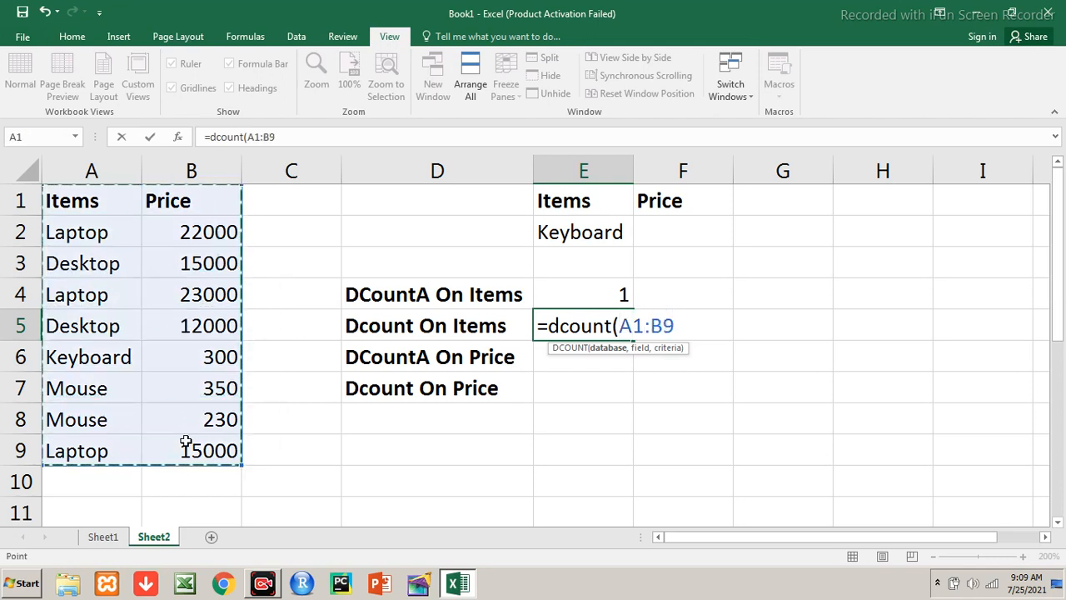
pyautogui.write(',')
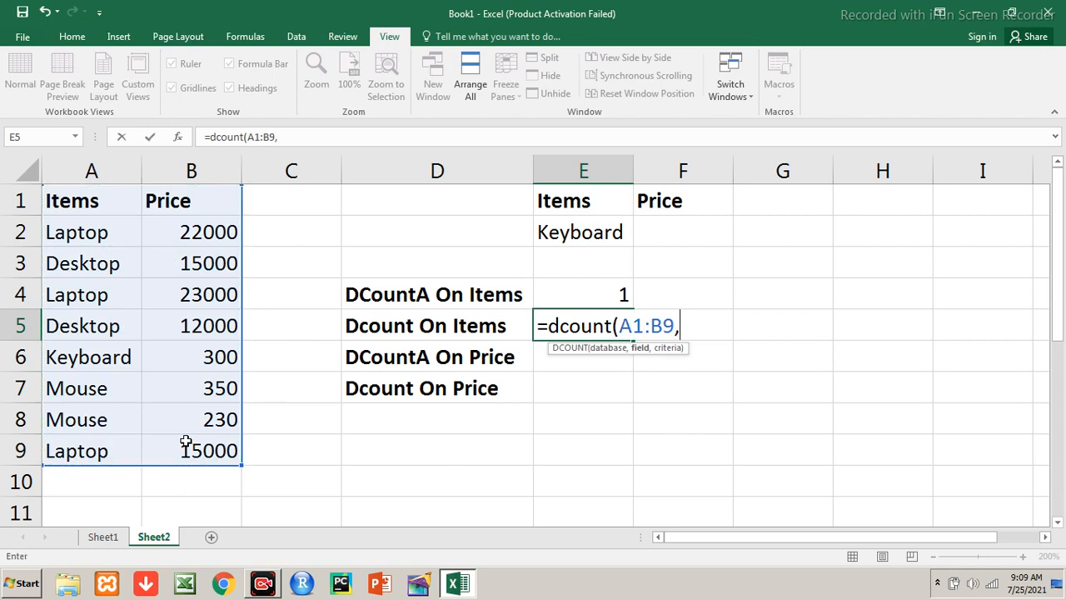
pyautogui.write('"Items"')
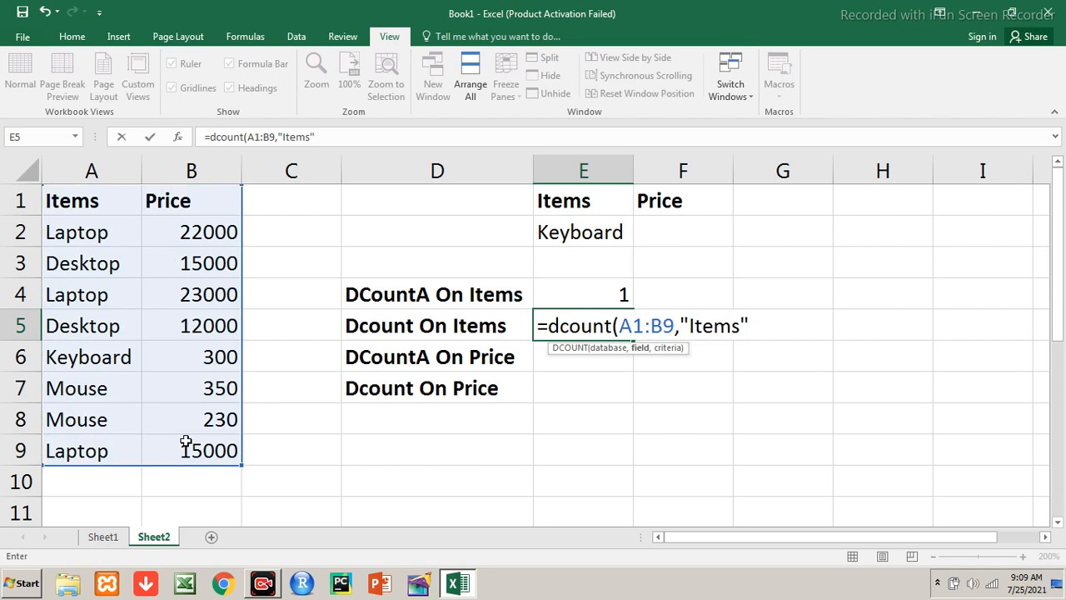
pyautogui.write(',')
pyautogui.moveTo(580, 205); pyautogui.dragTo(656, 235)
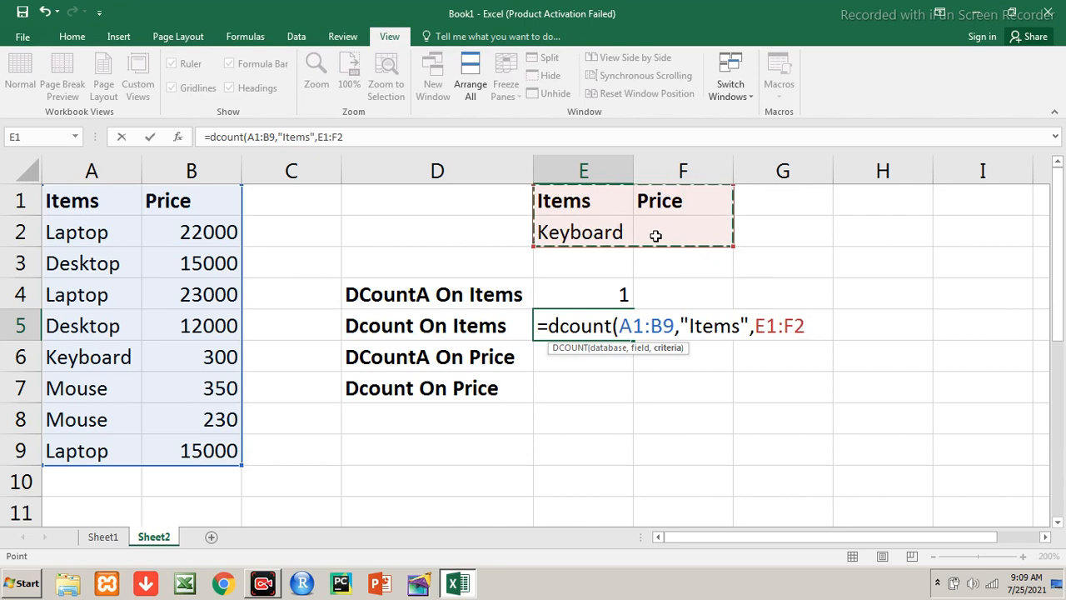
pyautogui.write(')')
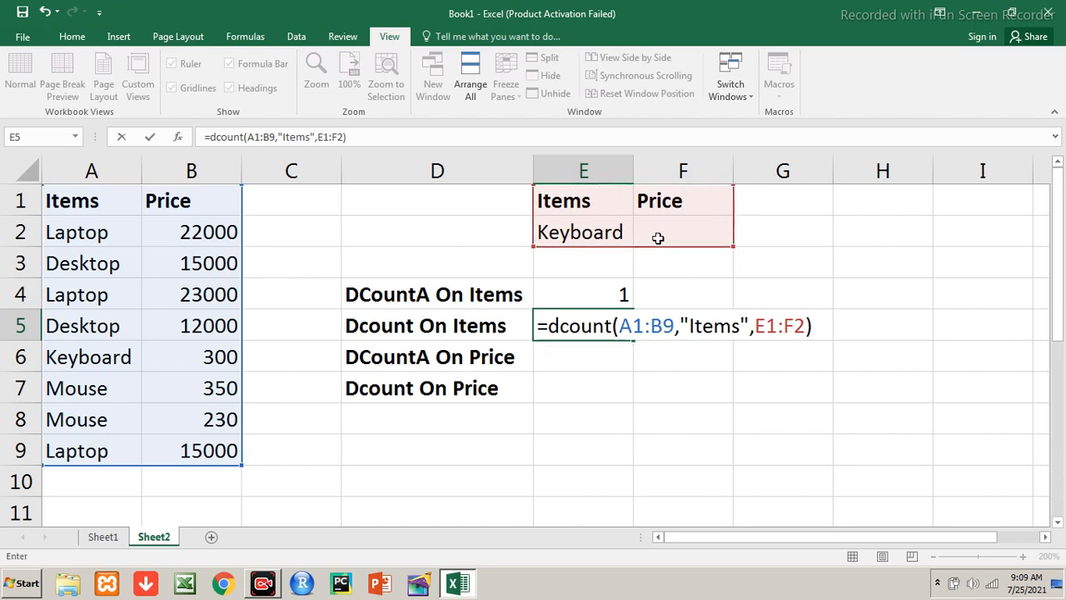
pyautogui.press('Return')
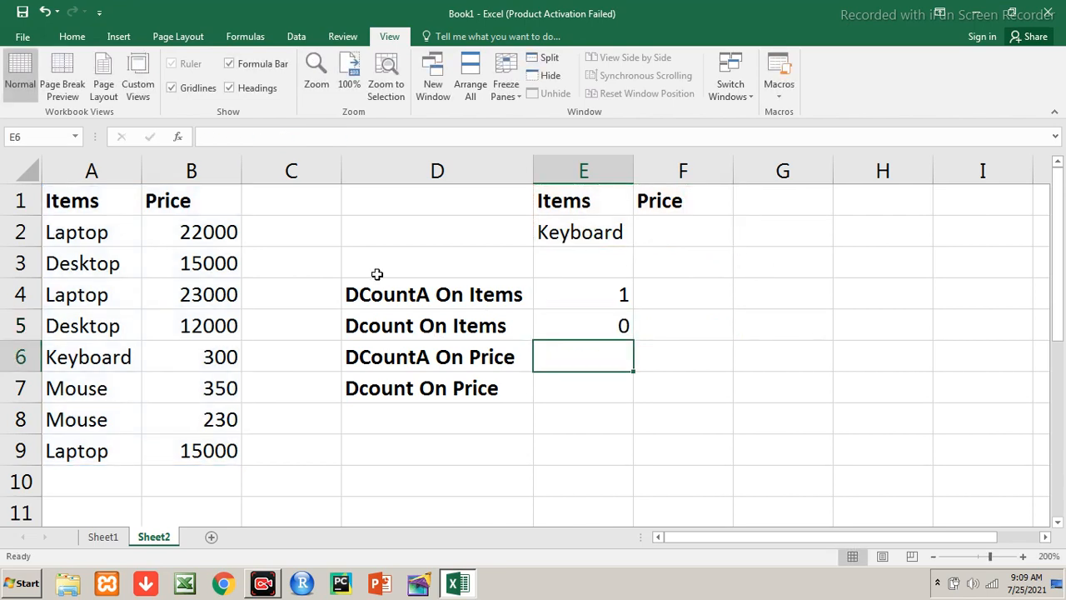
# - Review the DCOUNT formula in E5 against the text entries in the Items column, including Keyboard in A6
pyautogui.moveTo(86, 227); pyautogui.dragTo(90, 434)
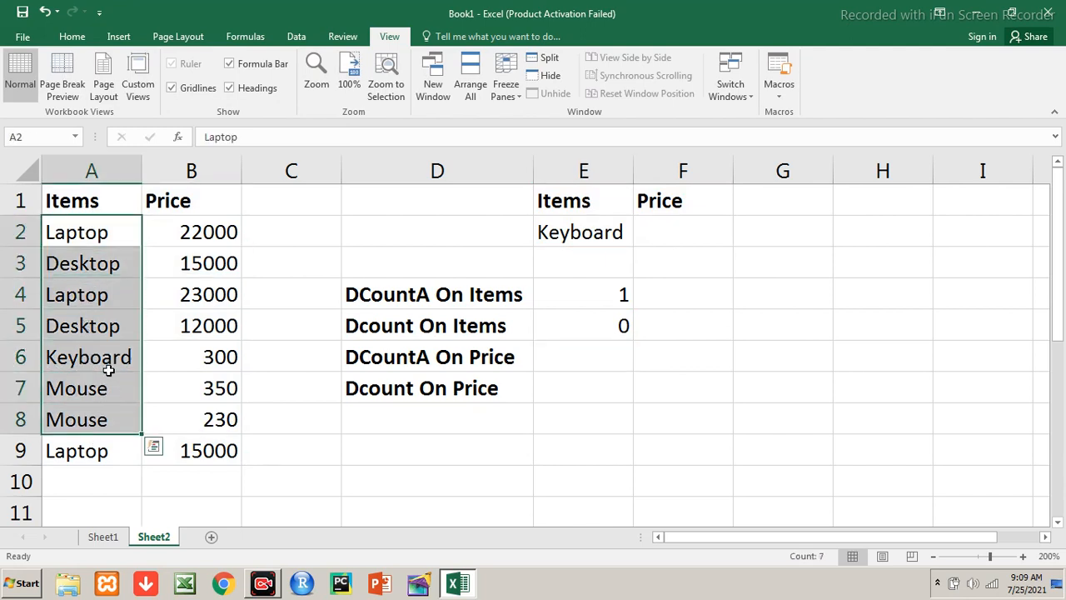
pyautogui.click(108, 370)
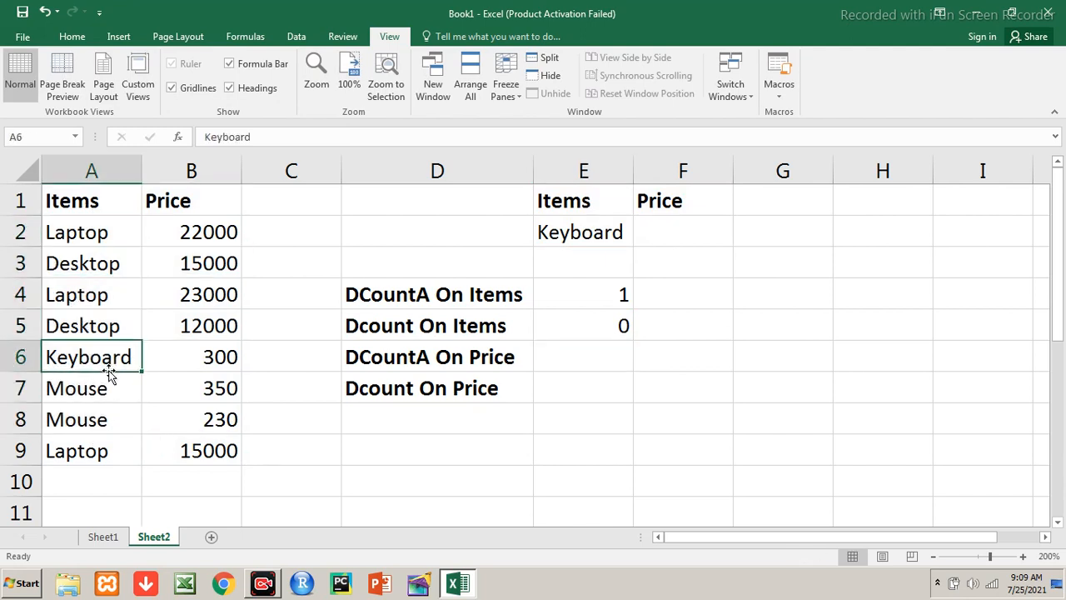
pyautogui.click(587, 332)
pyautogui.press('F2')
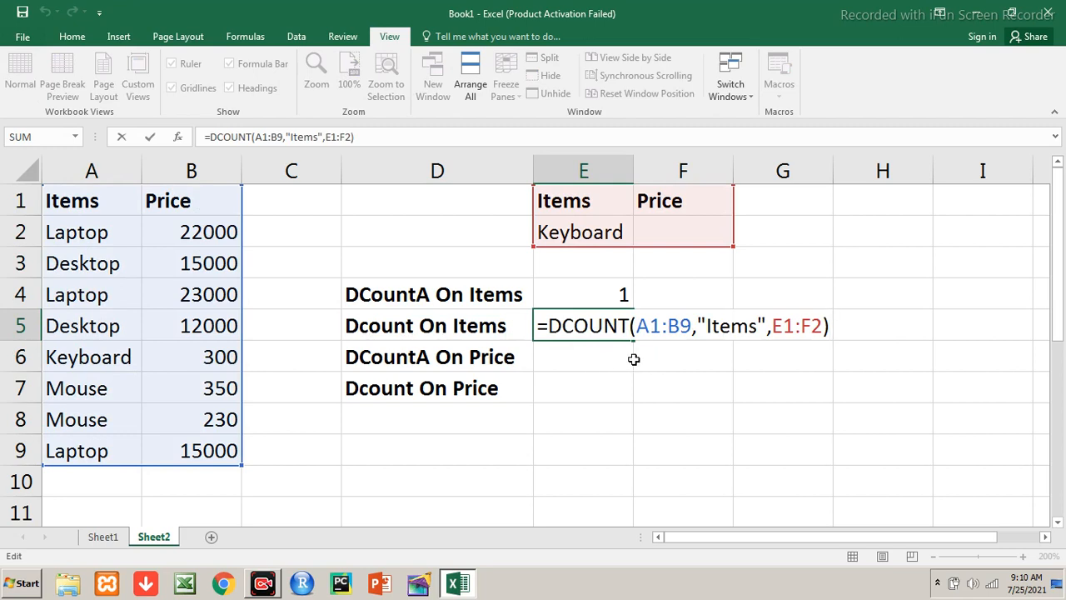
pyautogui.click(638, 388)
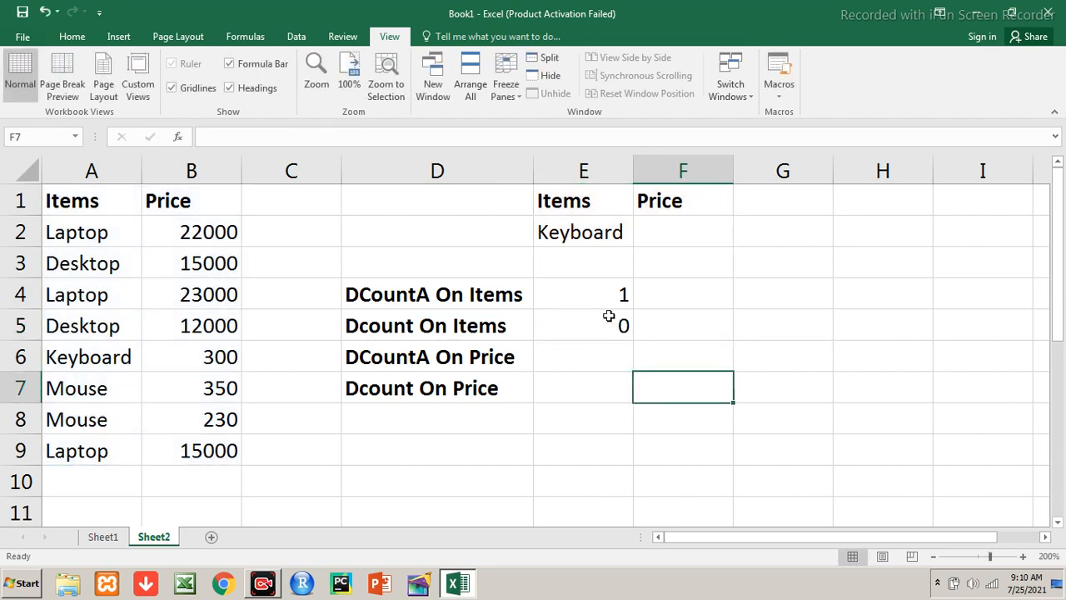
# - Add the note Numeric as well as Text in G4 and the note Numeric Only in G5
pyautogui.click(749, 302)
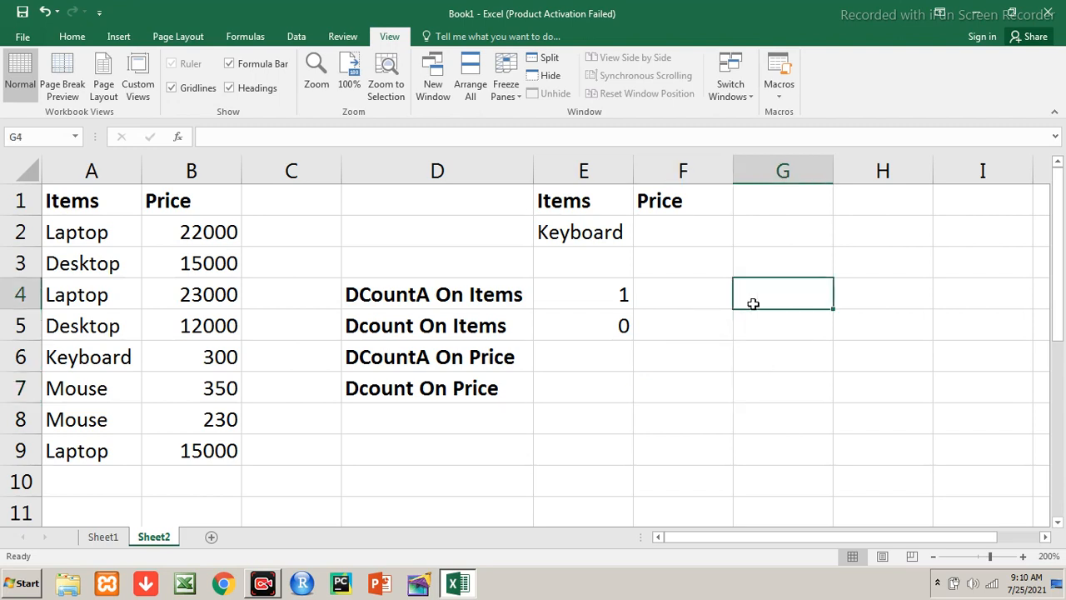
pyautogui.write('Numeric a')
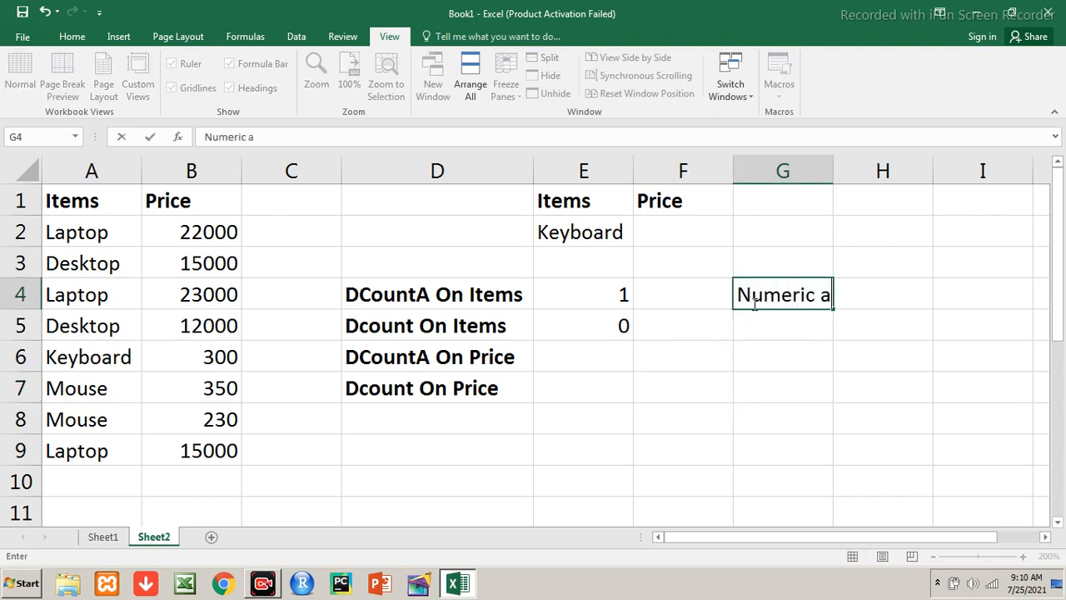
pyautogui.write('s wellk')
pyautogui.press('BackSpace')
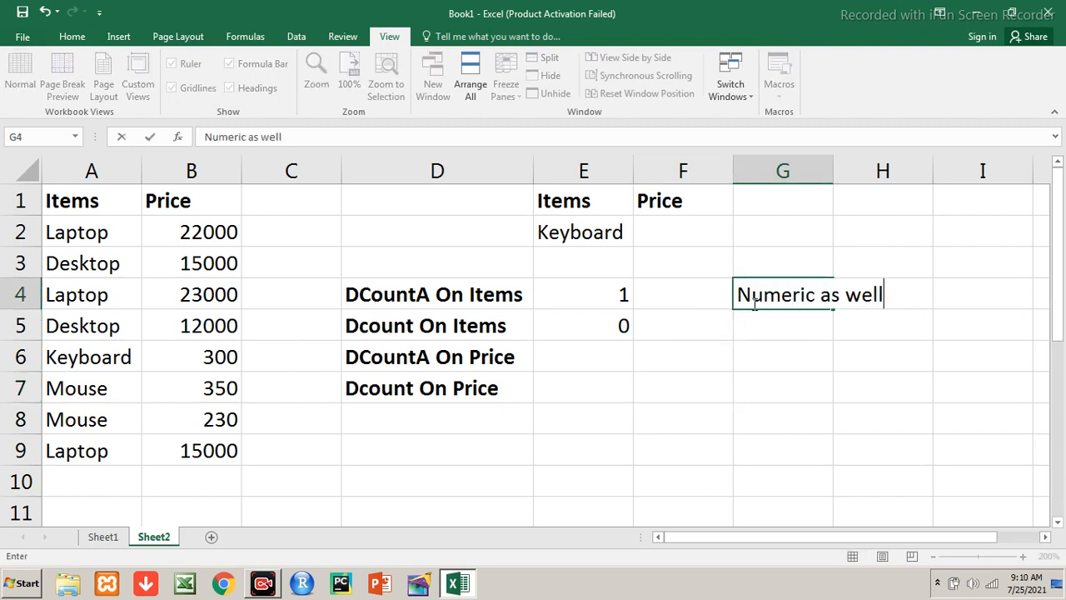
pyautogui.write('as Text')
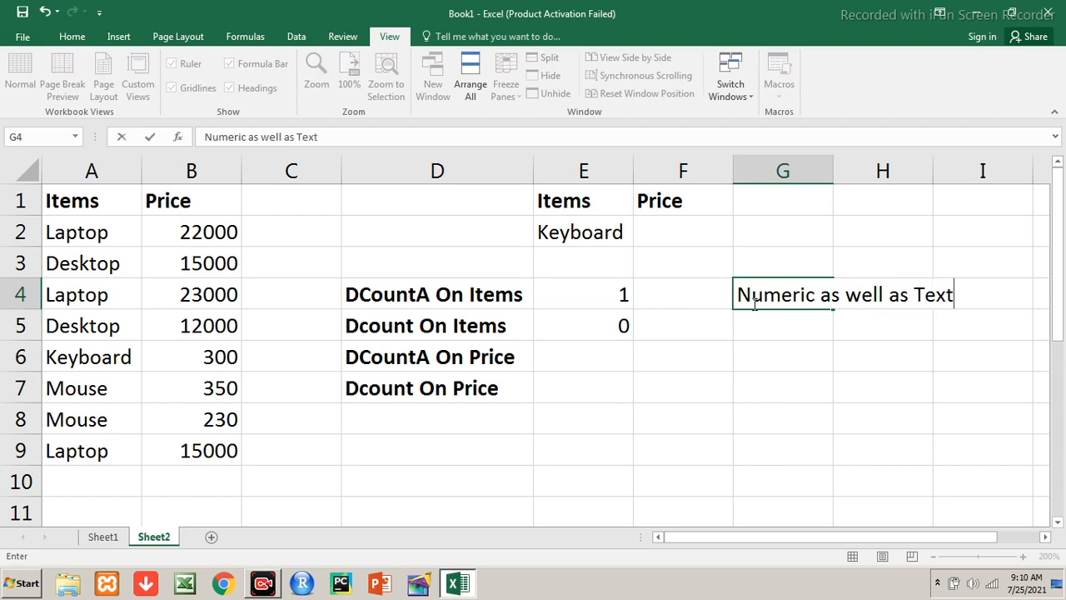
pyautogui.press('Return')
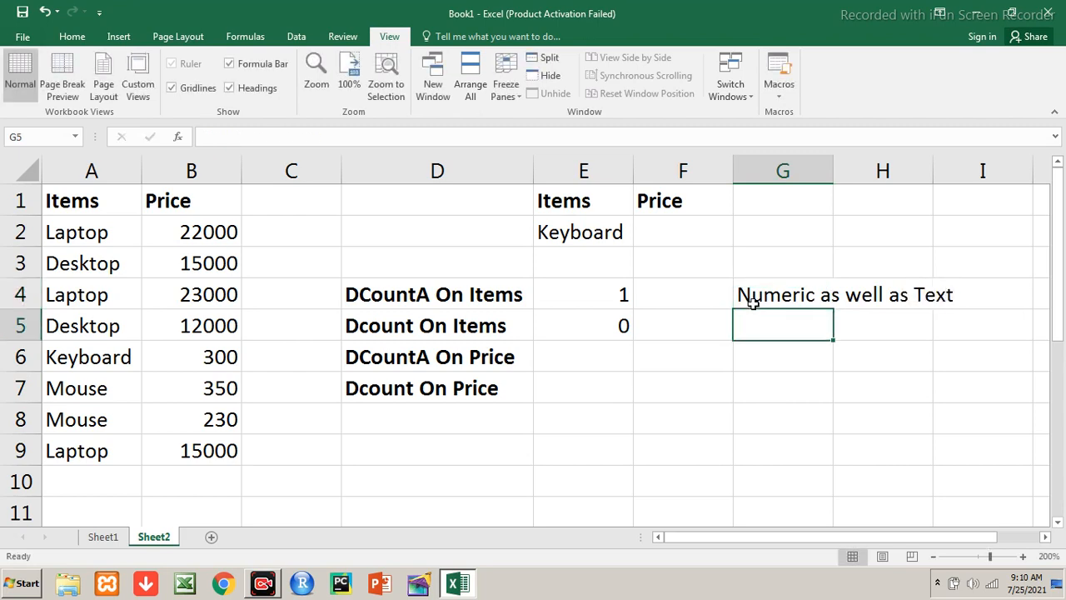
pyautogui.write('Numeric On')
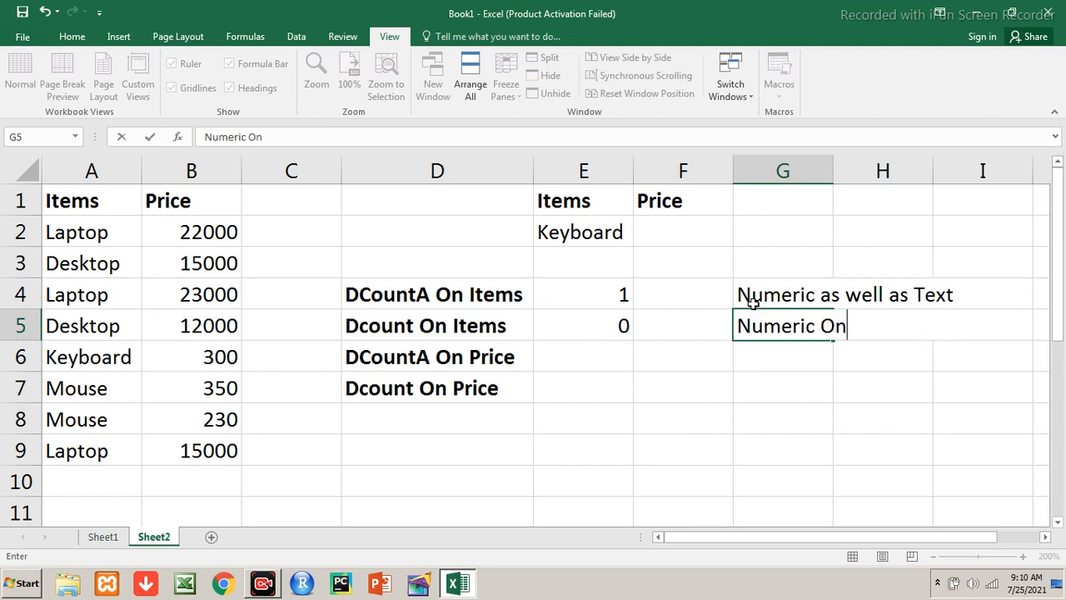
pyautogui.write('ly')
pyautogui.press('Return')
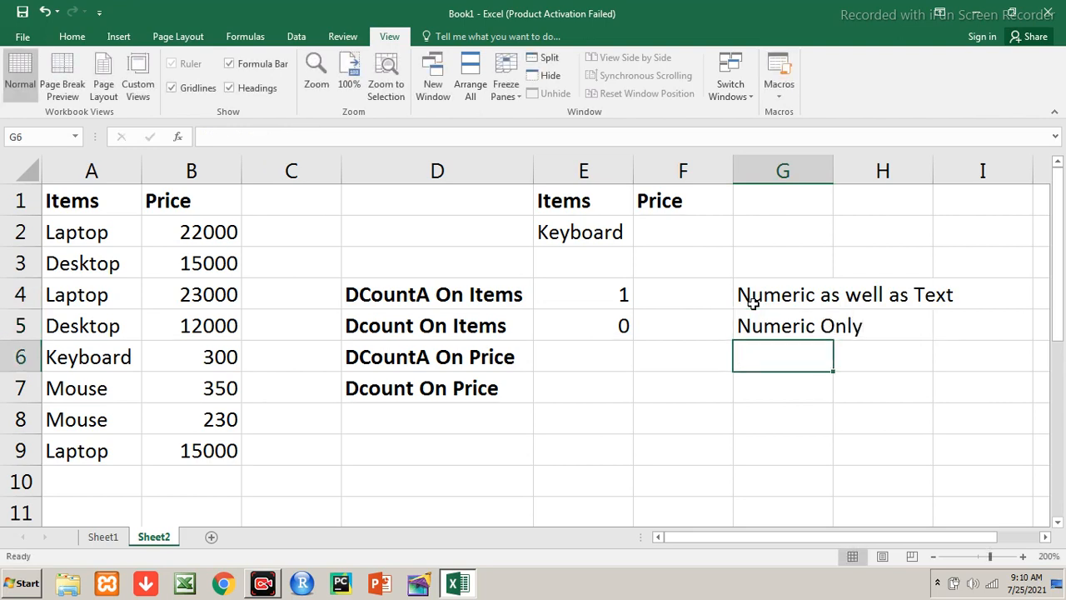
# - Enter the formula =DCOUNTA(A1:B9,"Price",E1:F2) in cell E6 beside the DCountA On Price label
pyautogui.press('Left')
pyautogui.press('Left')
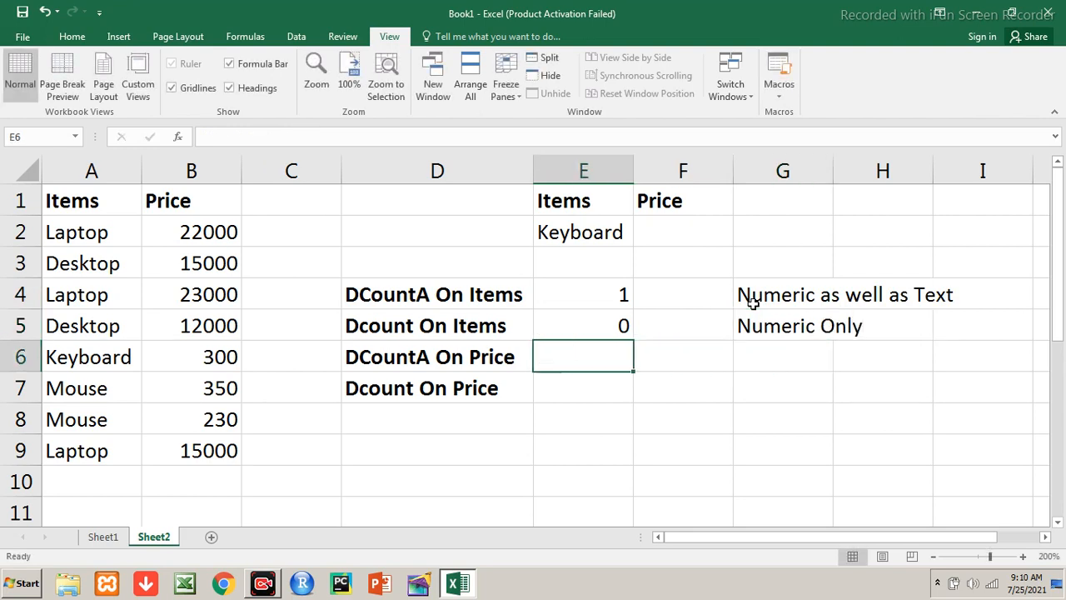
pyautogui.write('=dcoun')
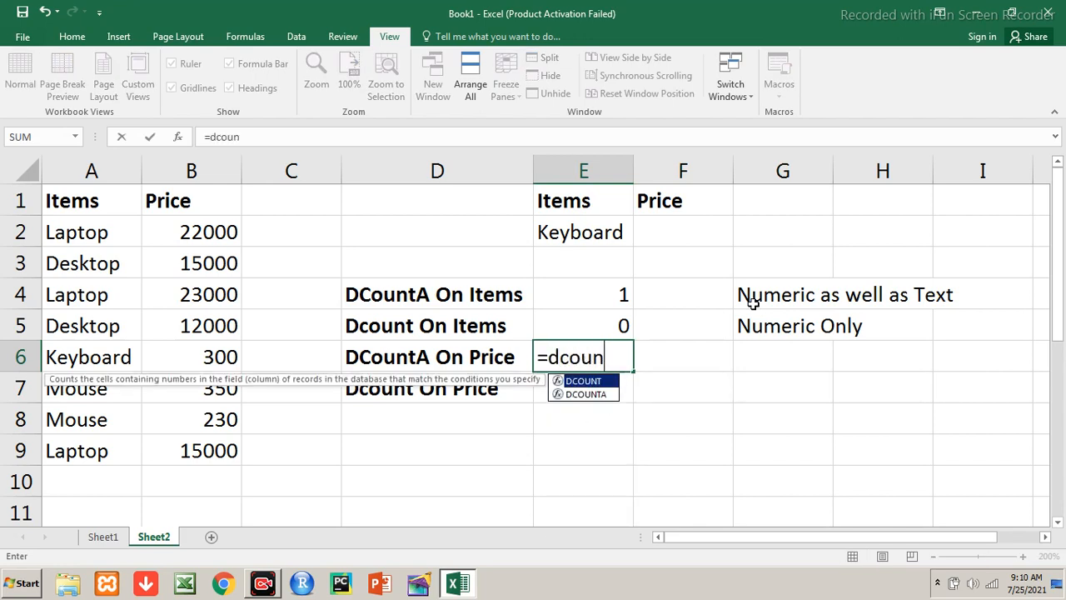
pyautogui.write('ta(')
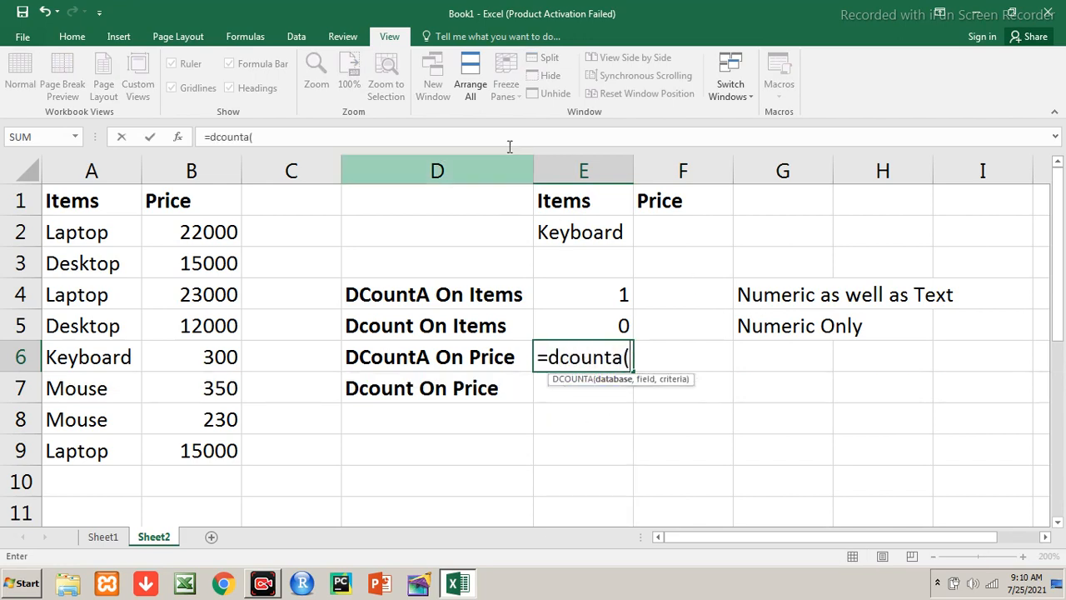
pyautogui.moveTo(73, 206); pyautogui.dragTo(185, 446)
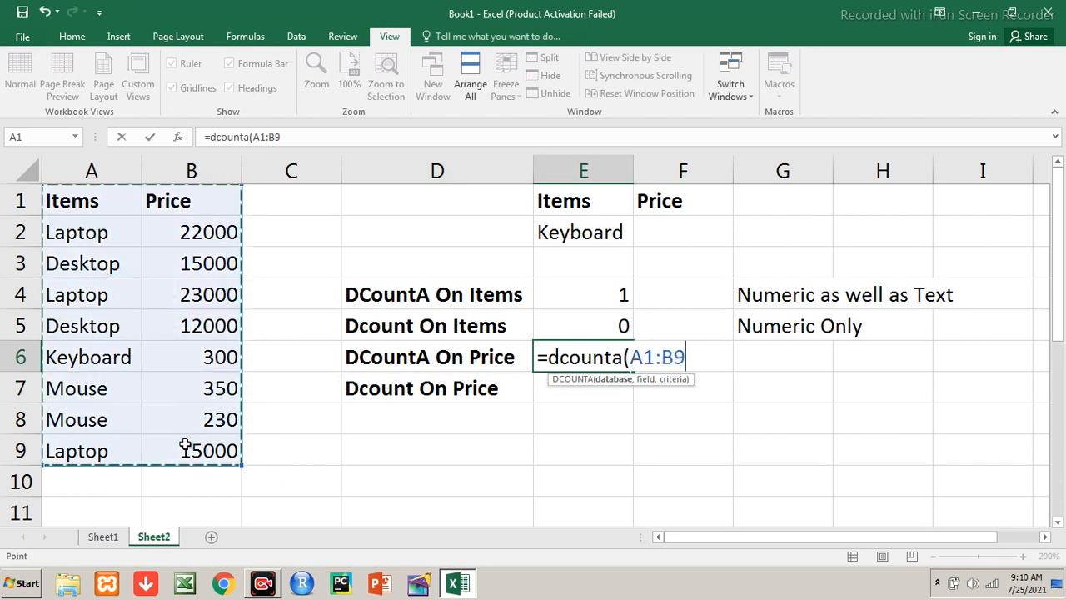
pyautogui.write(',"')
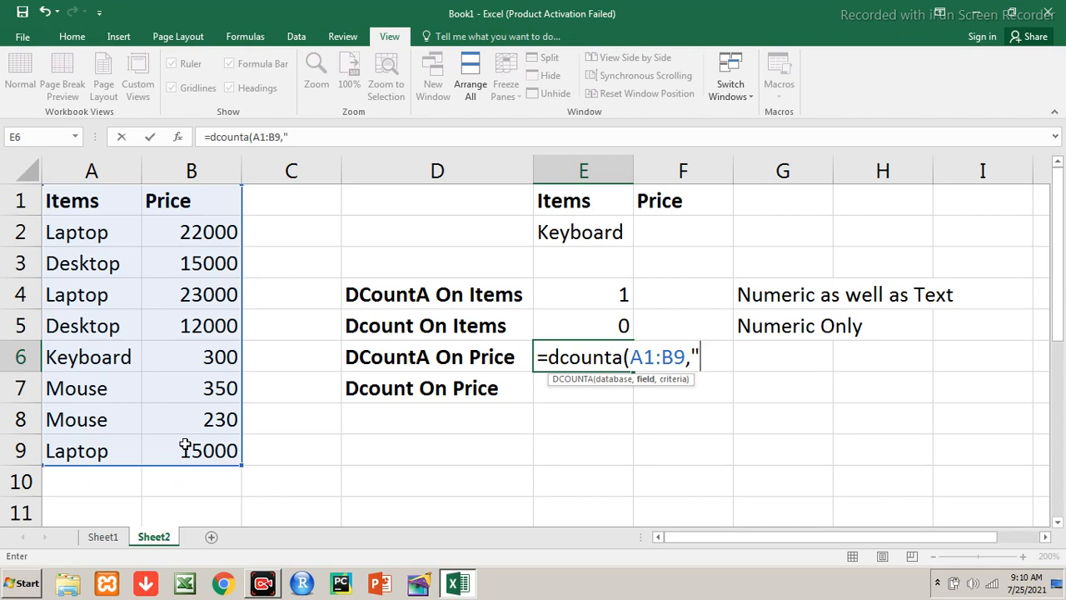
pyautogui.write('Price')
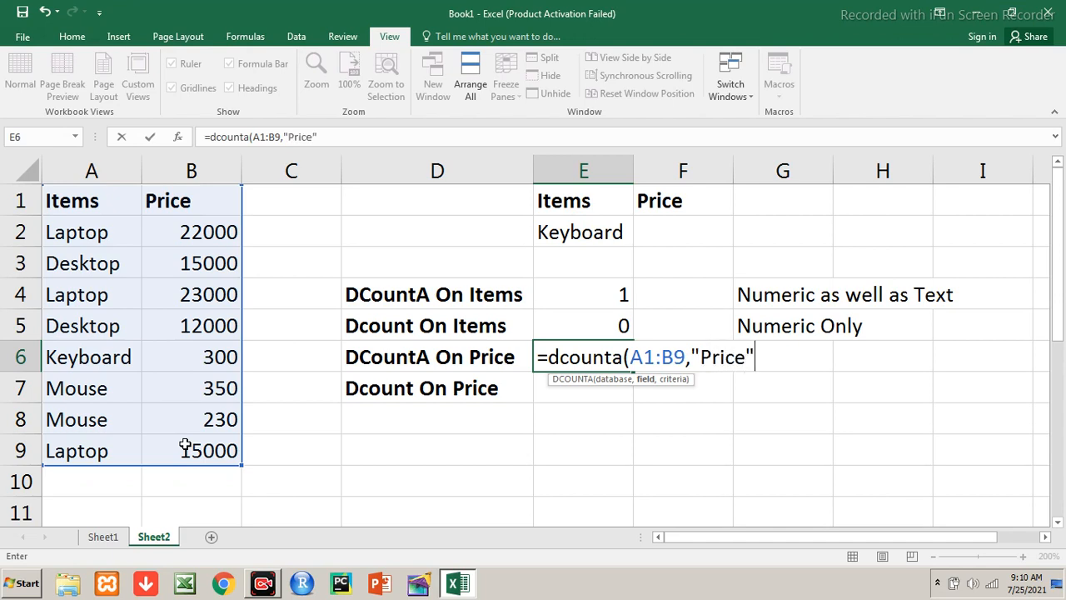
pyautogui.write('",')
pyautogui.moveTo(554, 202); pyautogui.dragTo(681, 242)
pyautogui.write(')')
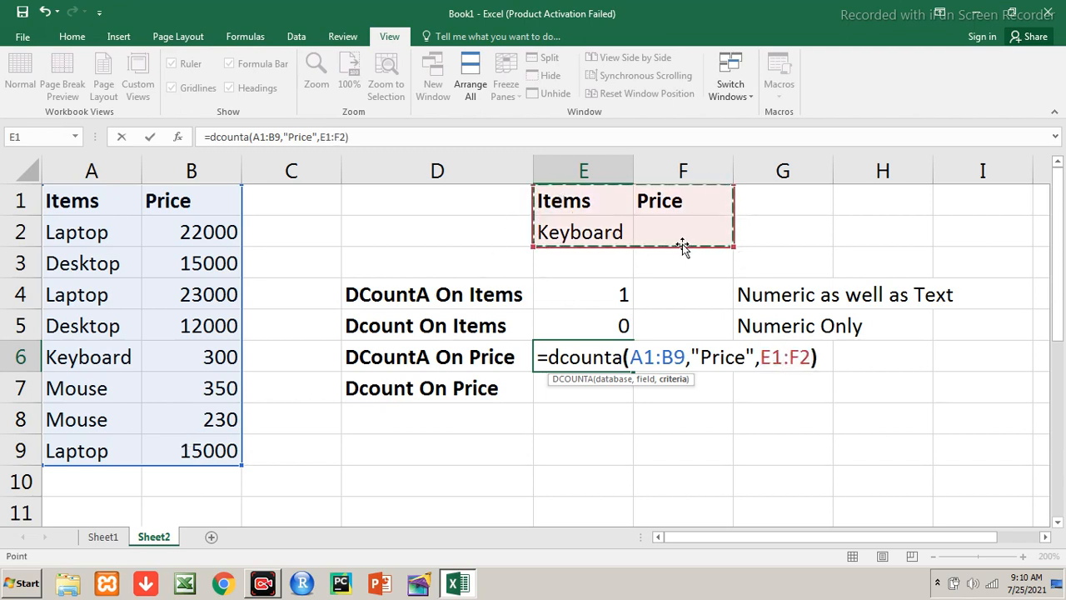
pyautogui.press('Return')
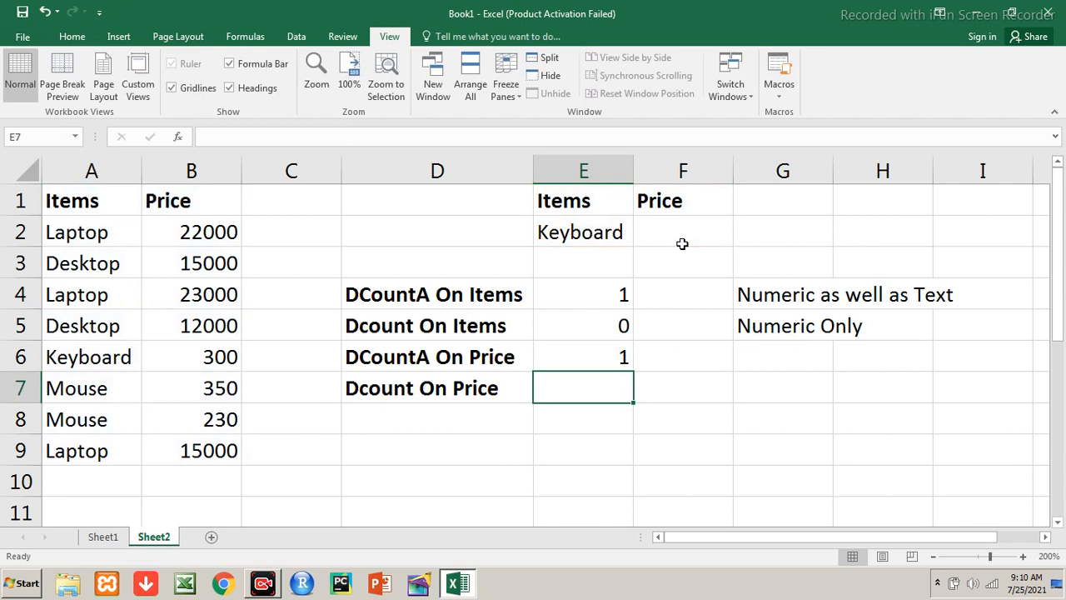
pyautogui.press('Up')
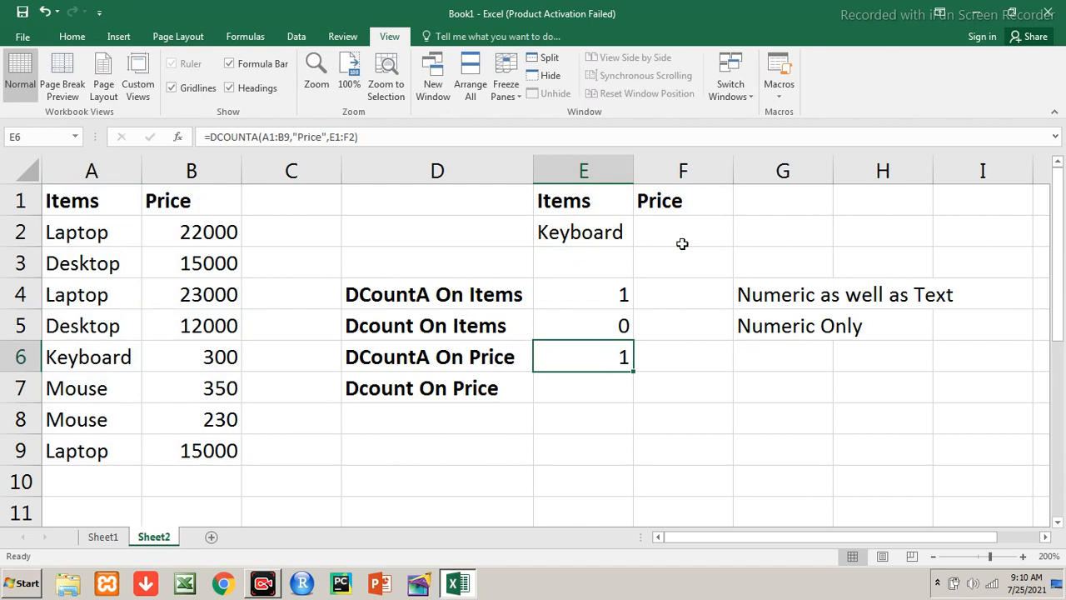
# - Enter the formula =DCOUNT(A1:B9,"Price",E1:F2) in cell E7 beside the Dcount On Price label
pyautogui.press('Down')
pyautogui.write('=dcou')
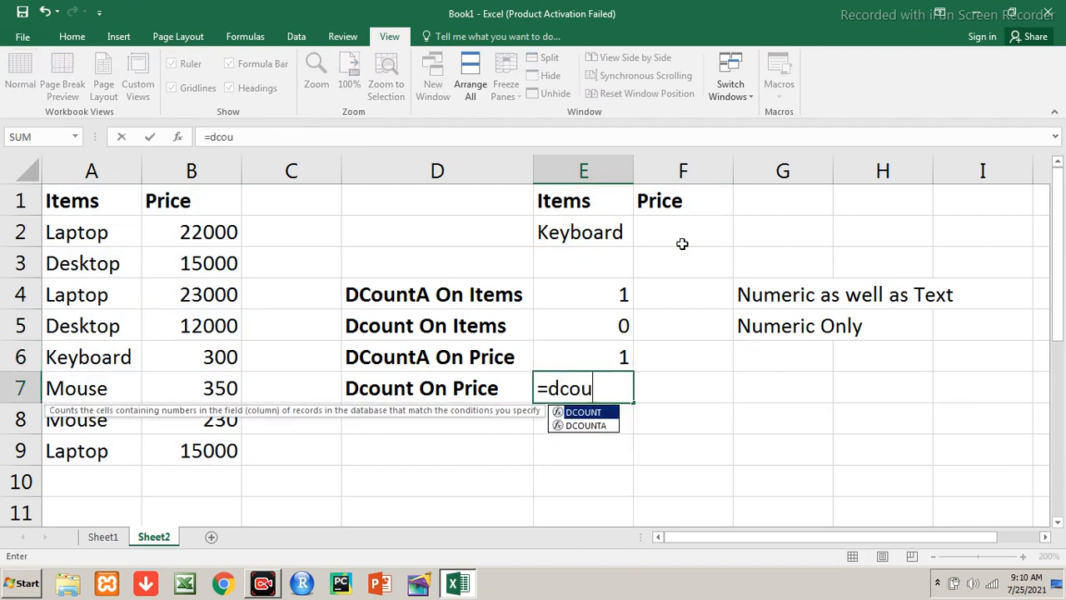
pyautogui.write('nt(')
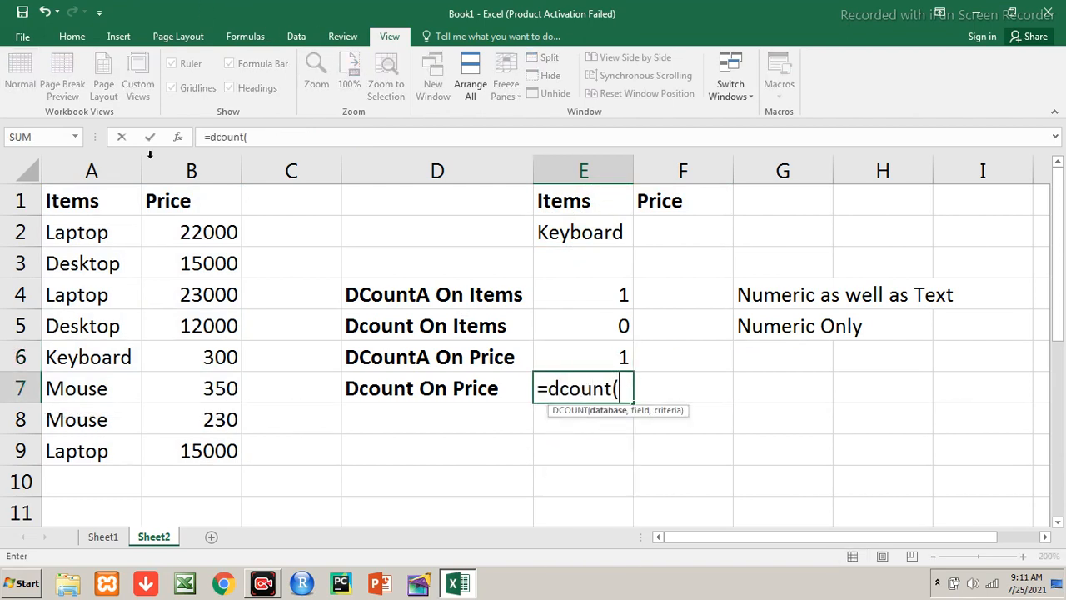
pyautogui.moveTo(137, 200); pyautogui.dragTo(227, 447)
pyautogui.write(',"')
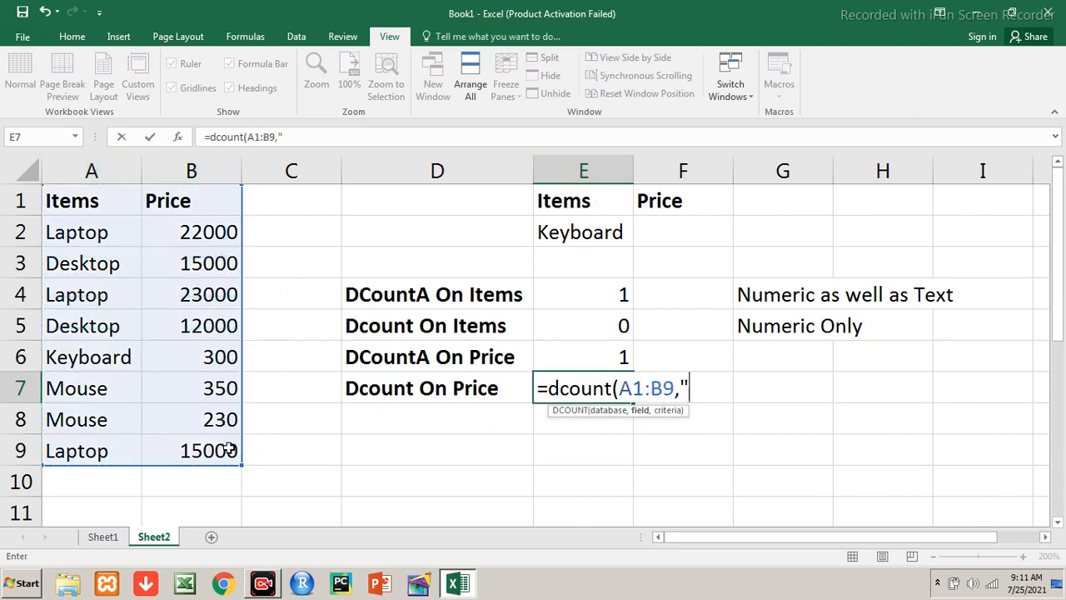
pyautogui.write('Price",')
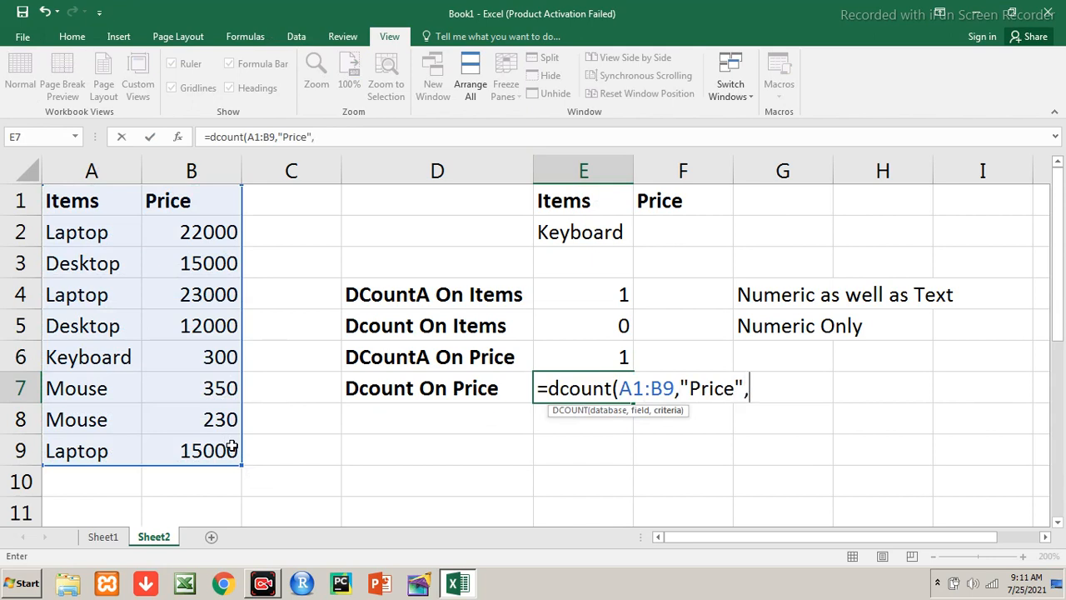
pyautogui.click(564, 201)
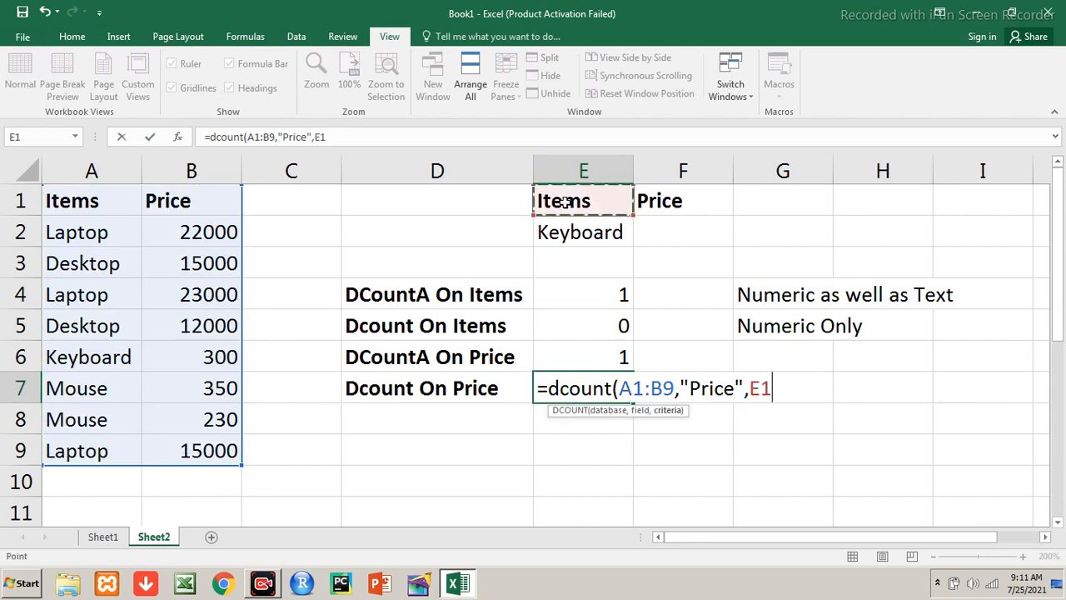
pyautogui.moveTo(564, 202); pyautogui.dragTo(642, 234)
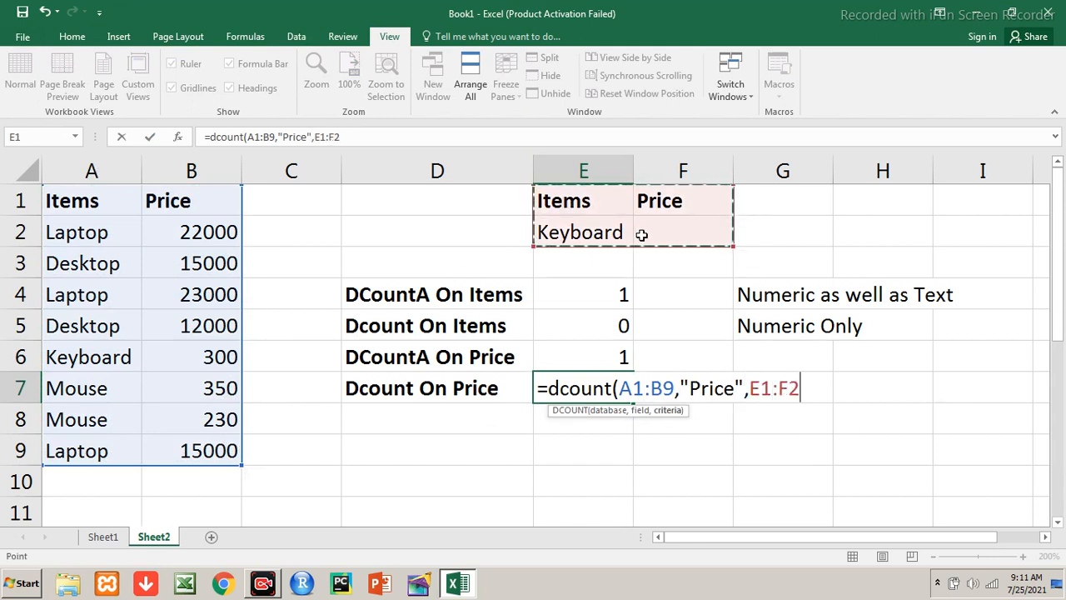
pyautogui.write(')')
pyautogui.press('Return')
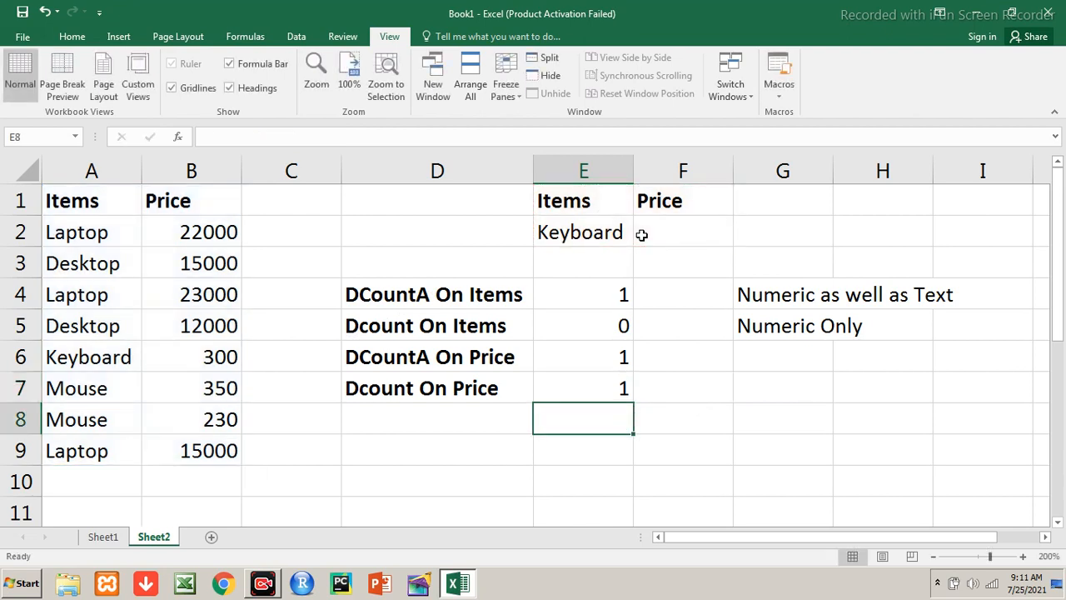
# - Compare the DCOUNT and DCOUNTA results on Items and Price in rows 4 to 6 with their labels
pyautogui.press('Up')
pyautogui.press('Up')
pyautogui.press('Up')
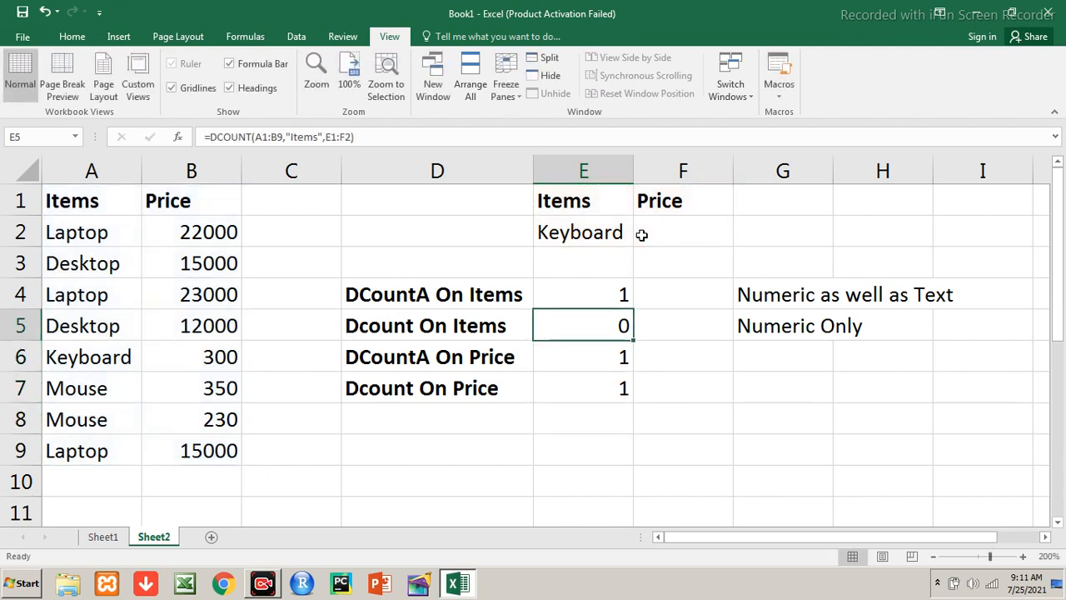
pyautogui.hotkey('shift', 'Left')
pyautogui.hotkey('shift', 'Left')
pyautogui.hotkey('shift', 'Right')
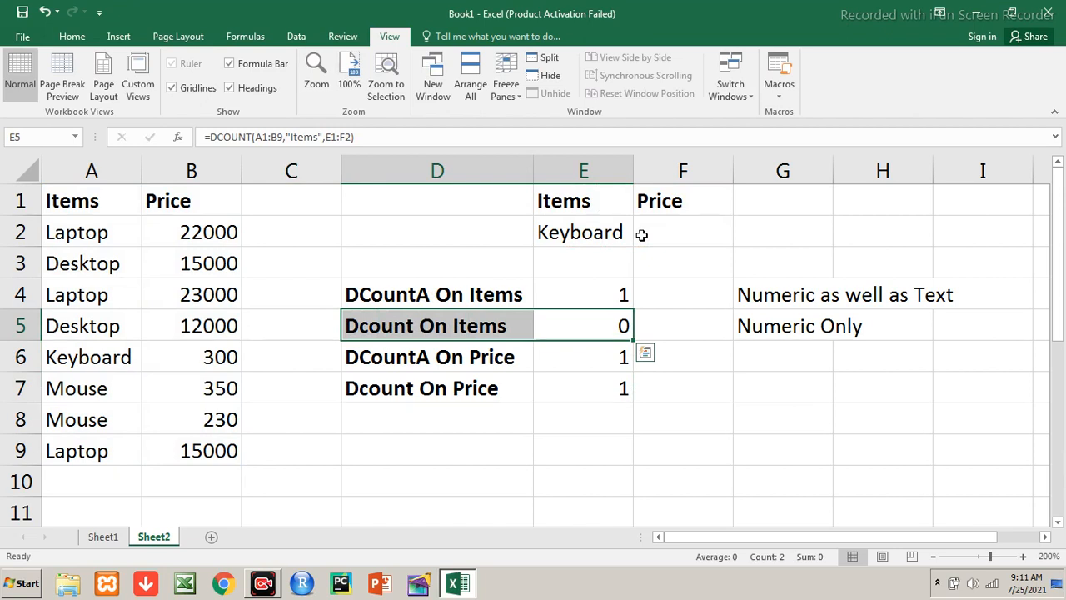
pyautogui.press('Down')
pyautogui.press('Up')
pyautogui.press('Up')
pyautogui.press('Left')
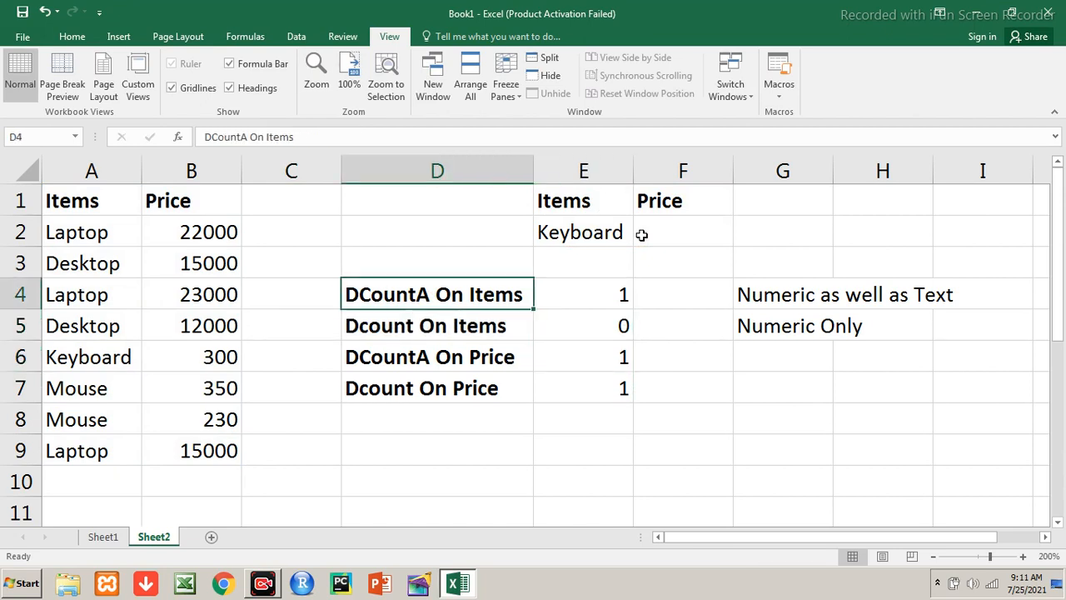
pyautogui.press('Down')
pyautogui.press('Down')
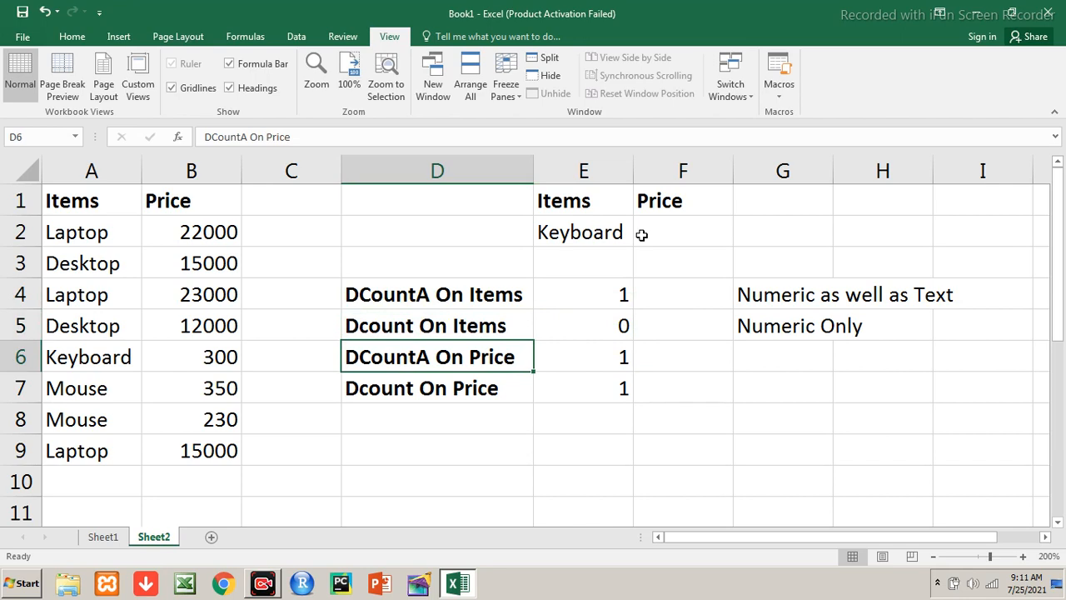
pyautogui.hotkey('shift', 'Right')
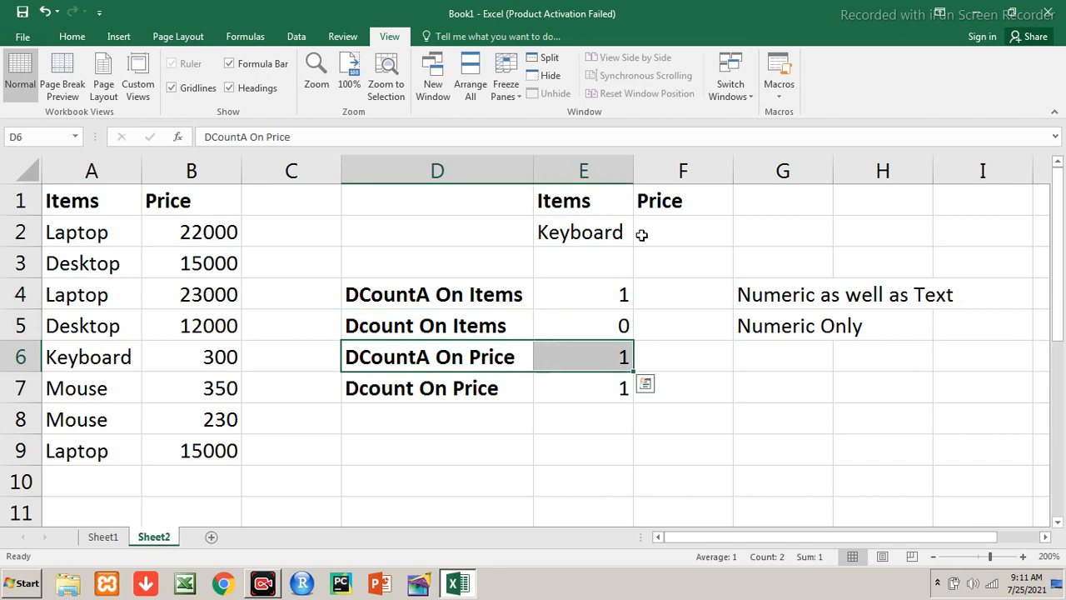
# - Replace the Items criterion in cell E2 with Laptop
pyautogui.press('Up')
pyautogui.press('Up')
pyautogui.press('Up')
pyautogui.press('Up')
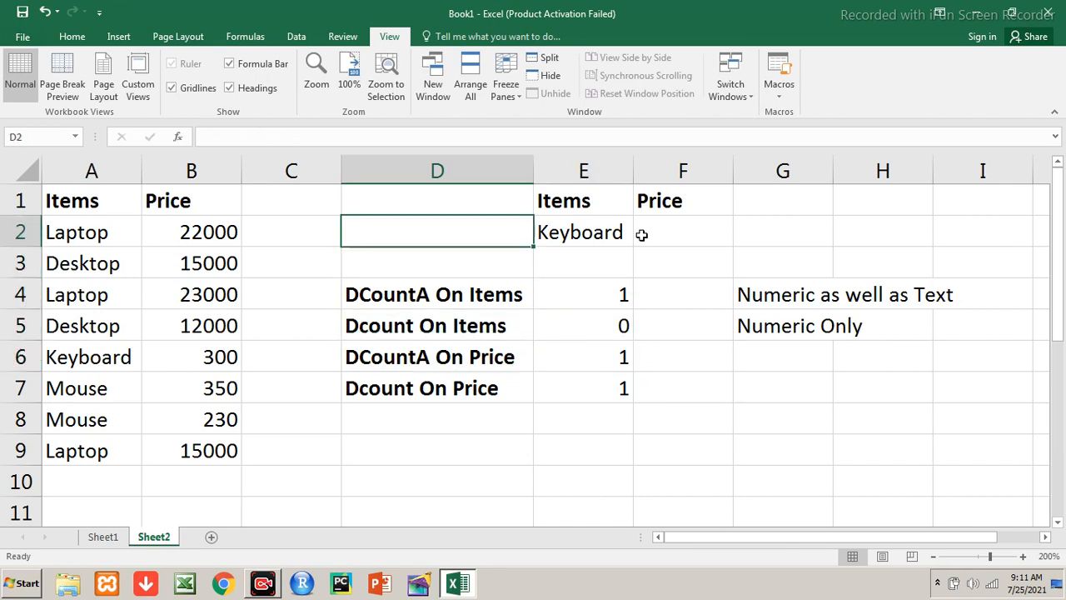
pyautogui.press('Right')
pyautogui.write('Laptop')
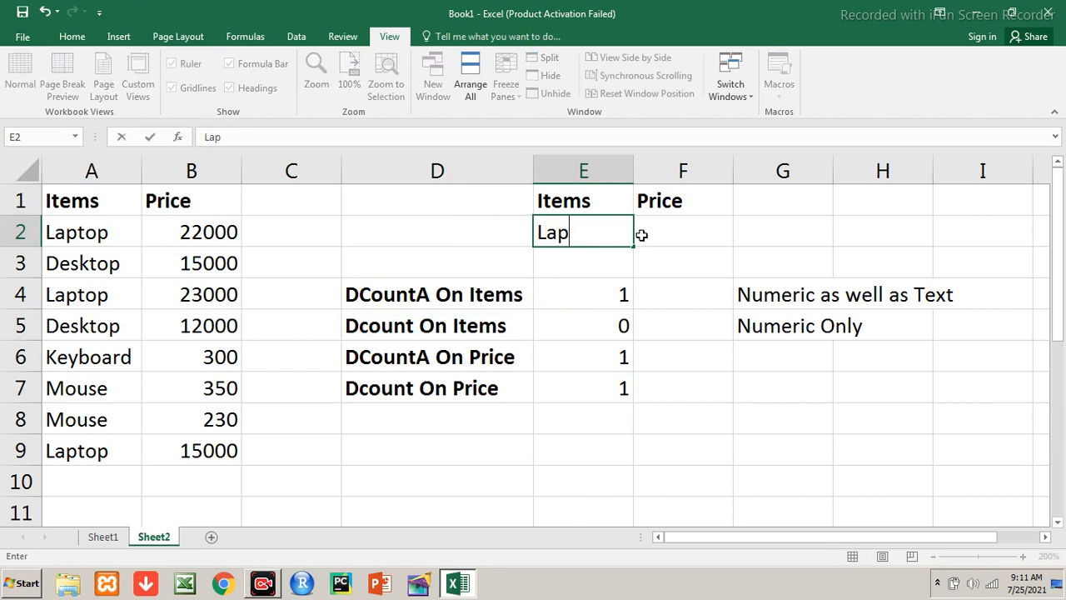
pyautogui.press('BackSpace')
pyautogui.press('BackSpace')
pyautogui.write('op')
pyautogui.press('Return')
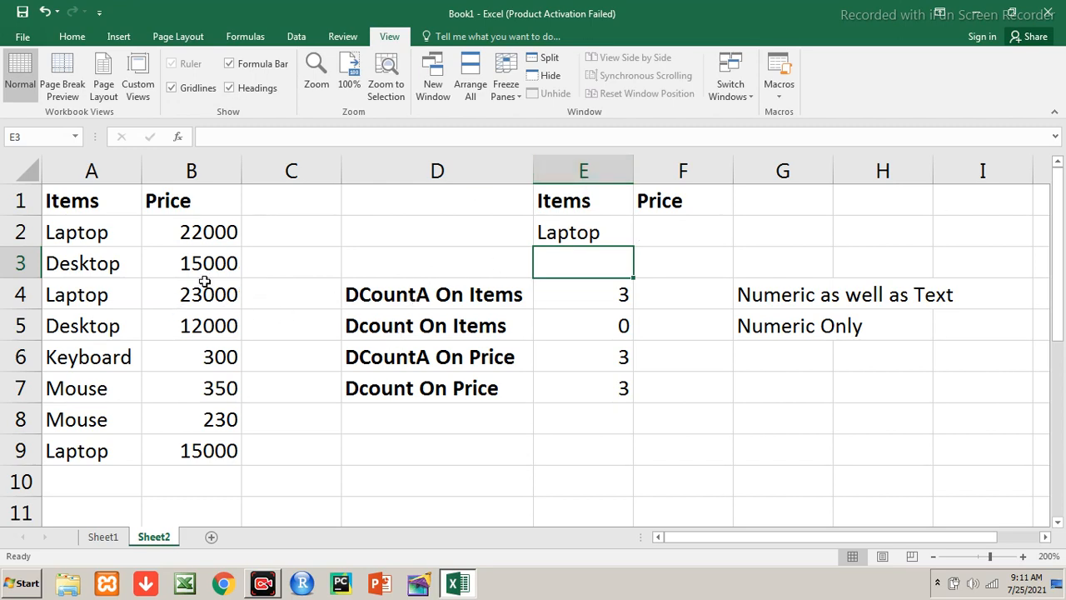
# - Clear the Items criterion in E2 and enter >10000 as the Price criterion in F2
pyautogui.click(612, 232)
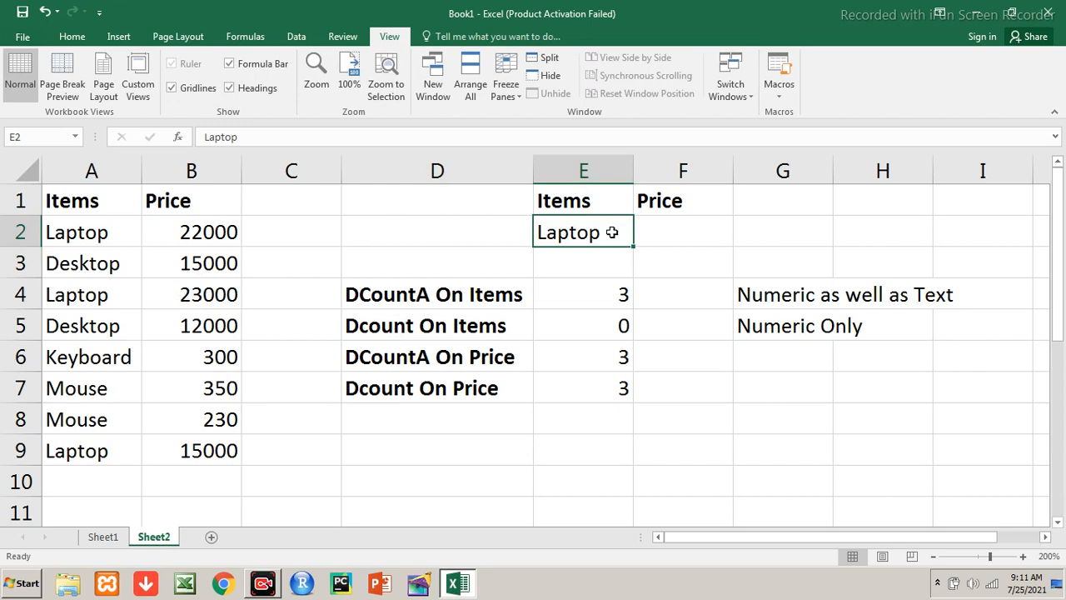
pyautogui.press('Delete')
pyautogui.press('Right')
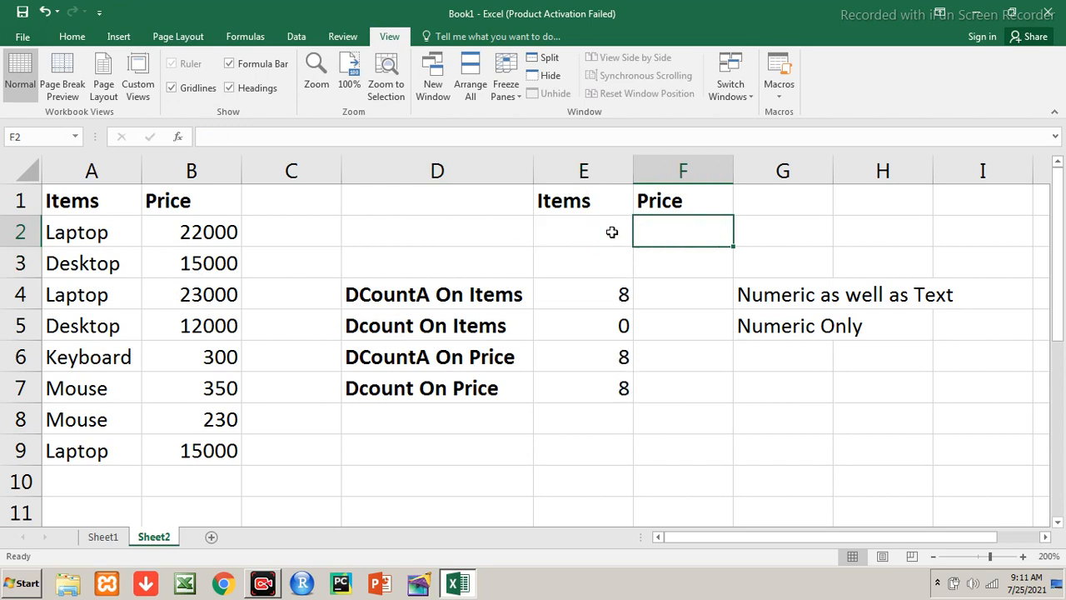
pyautogui.write('>10000')
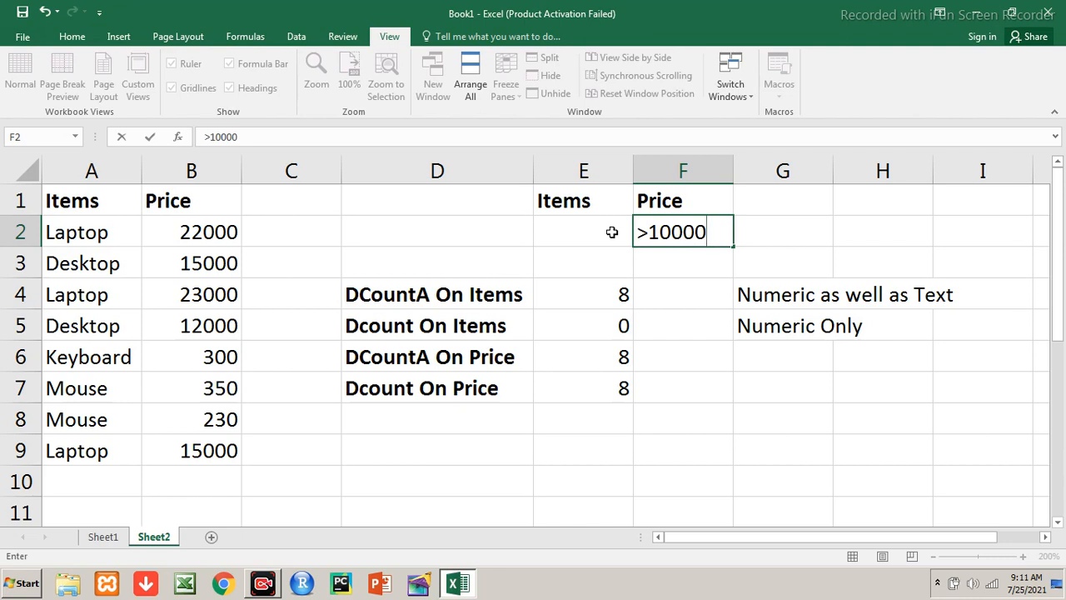
pyautogui.press('Return')
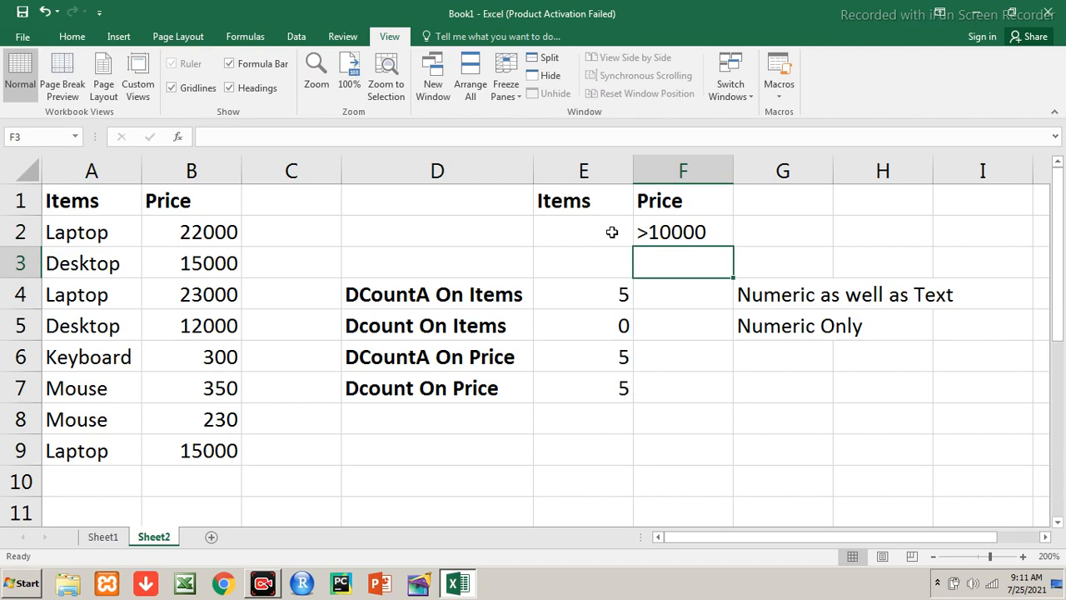
# - Enter Laptop as the Items criterion in E2 beside the existing Price criterion
pyautogui.moveTo(585, 300); pyautogui.dragTo(594, 405)
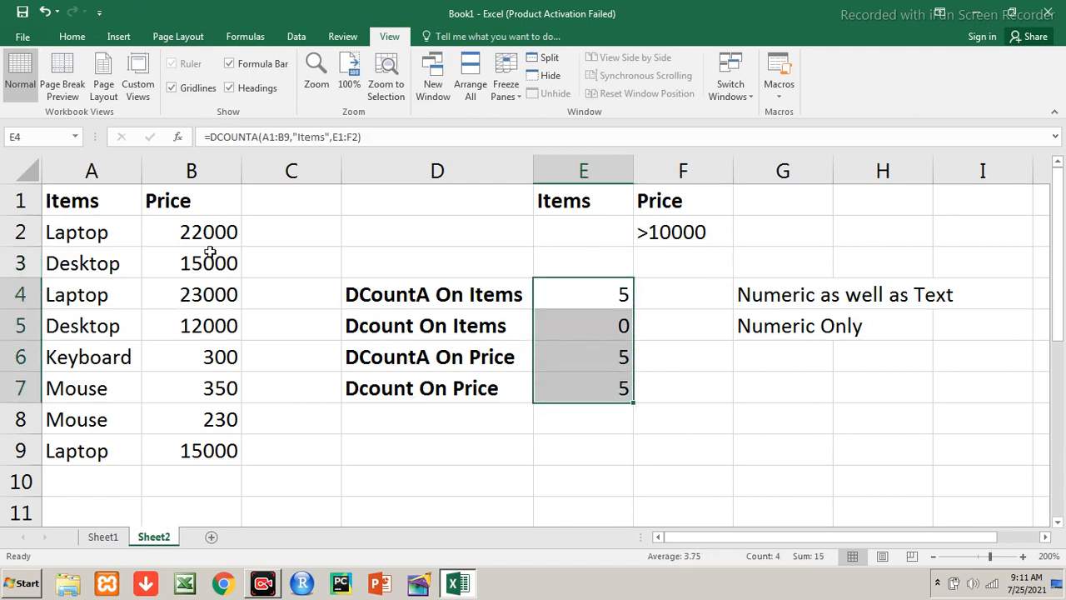
pyautogui.click(613, 297)
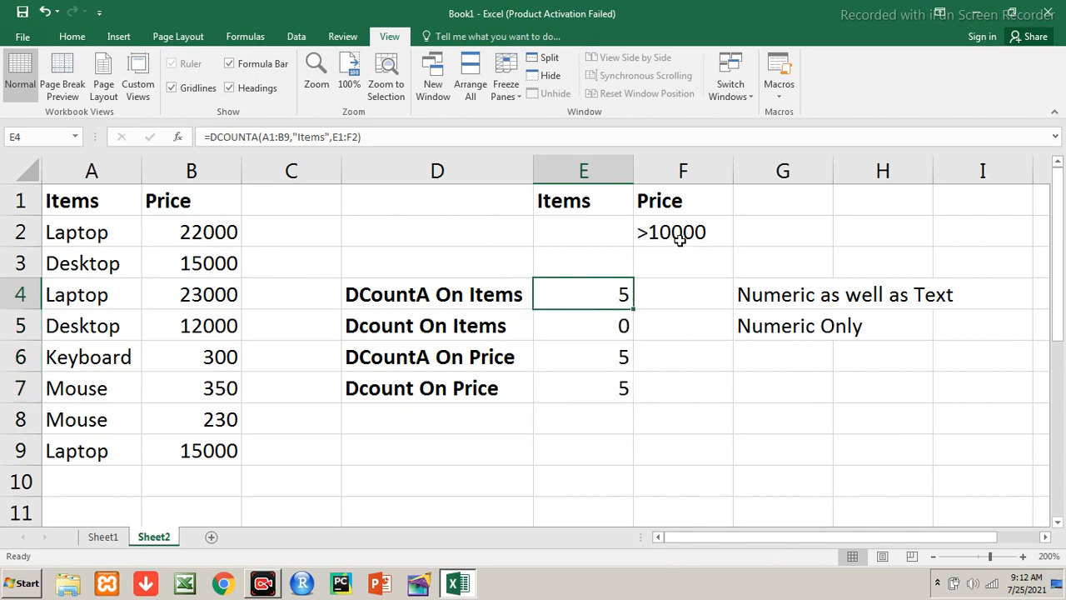
pyautogui.click(549, 232)
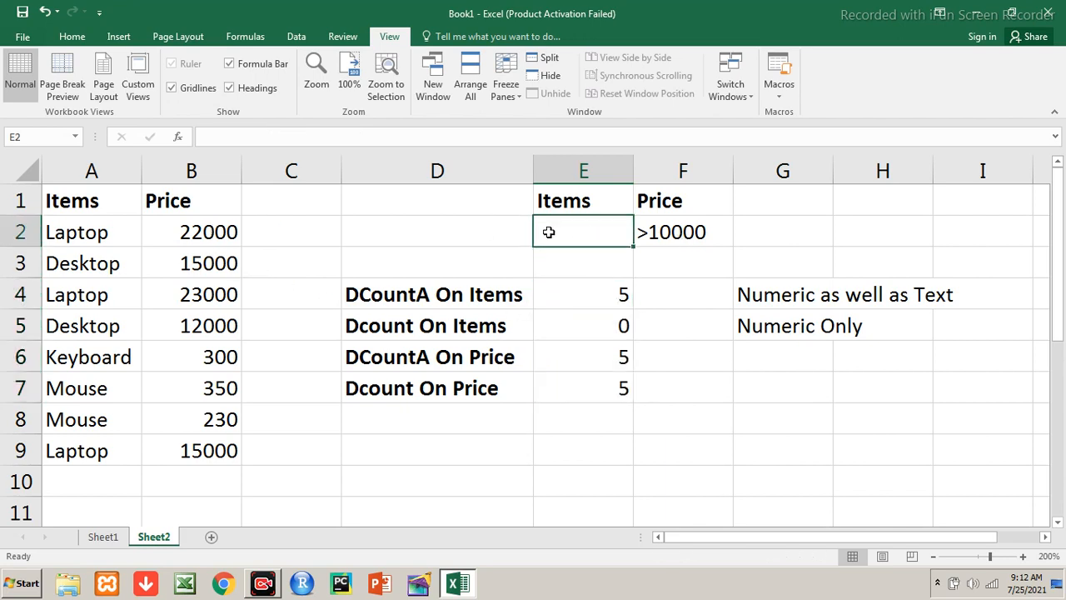
pyautogui.write('Lap')
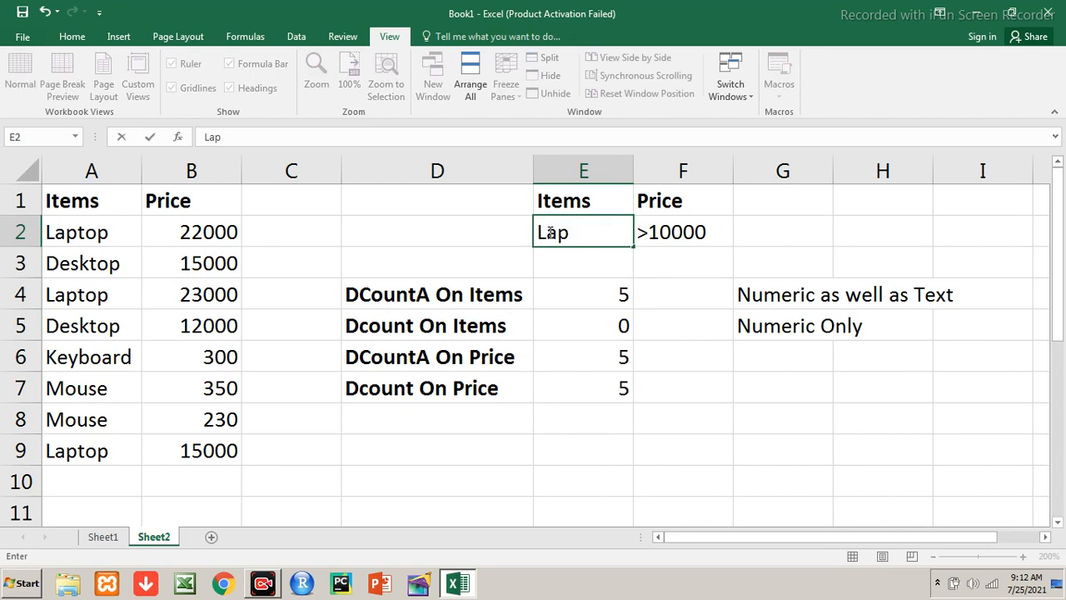
pyautogui.write('top')
pyautogui.press('Return')
# - Set the Price criterion in F2 to >25000
pyautogui.click(549, 232)
pyautogui.press('Right')
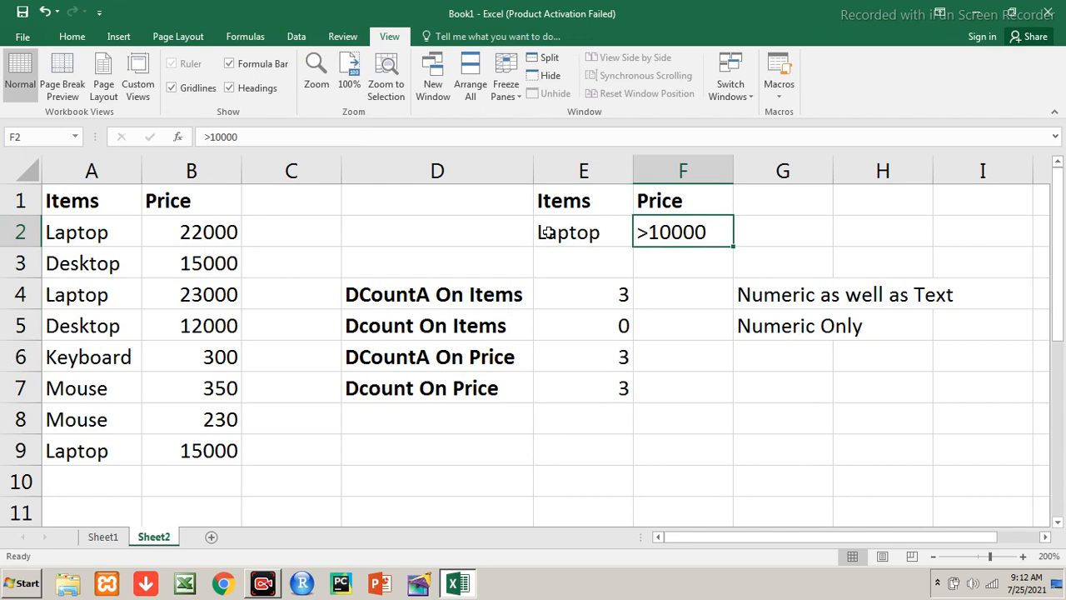
pyautogui.write('>25000')
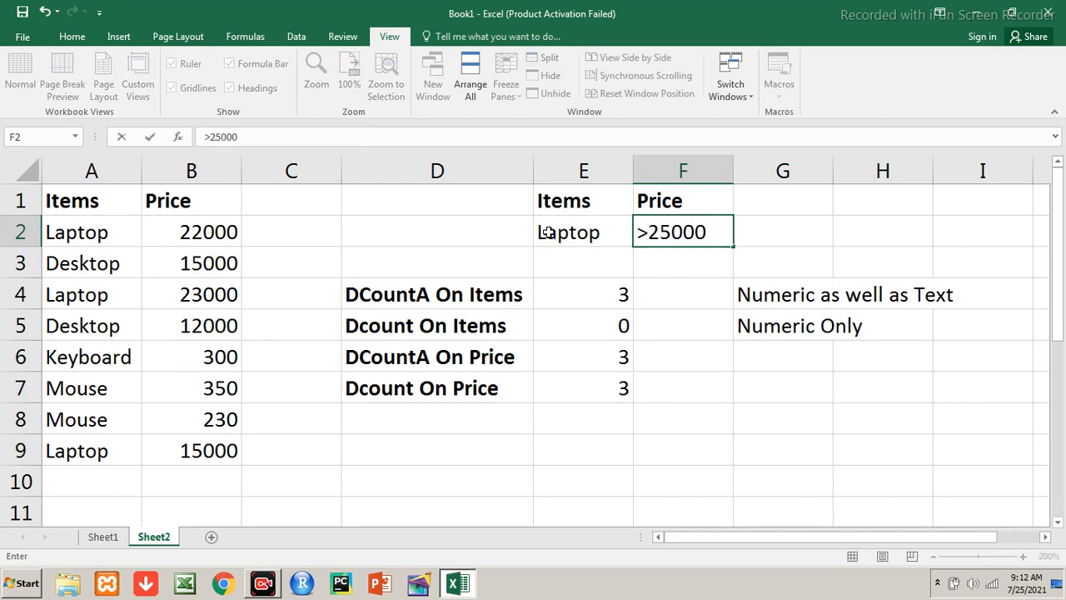
pyautogui.press('Return')
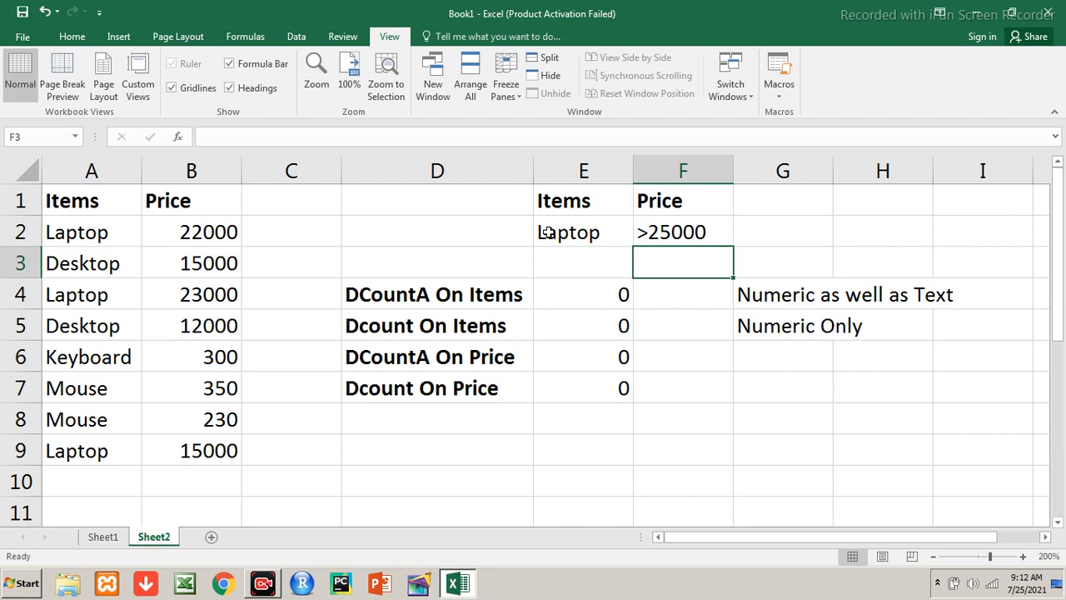
# - Set the Price criterion in F2 to >21000
pyautogui.press('Up')
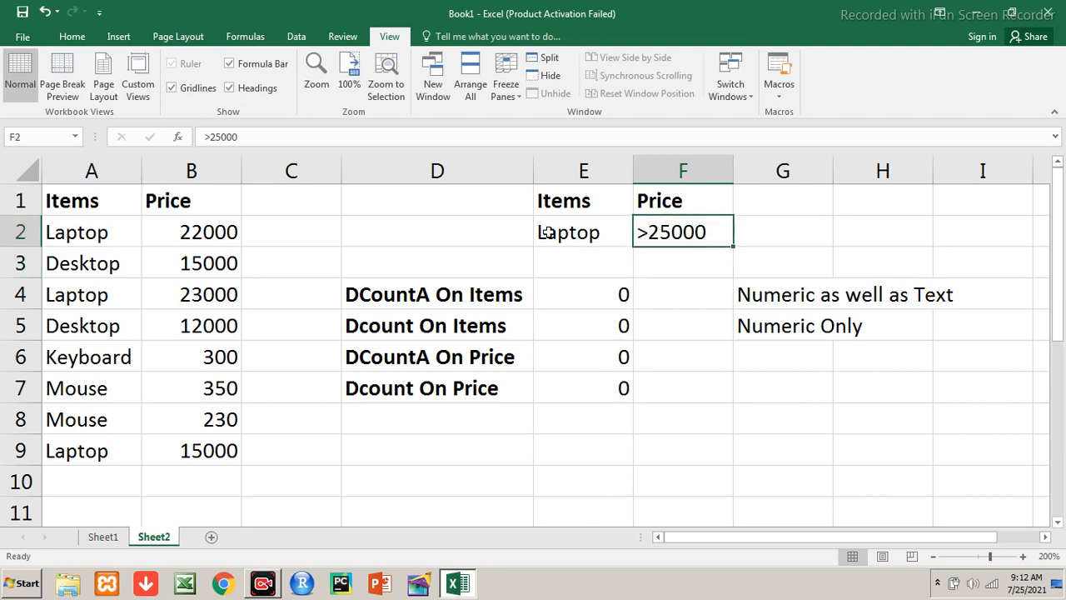
pyautogui.write('>')
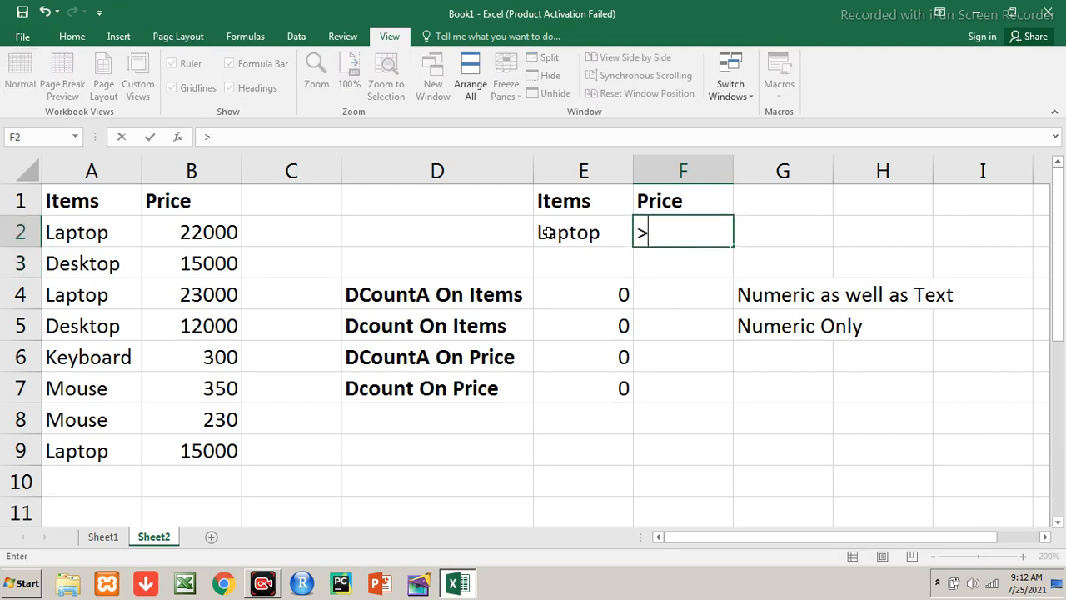
pyautogui.write('21000')
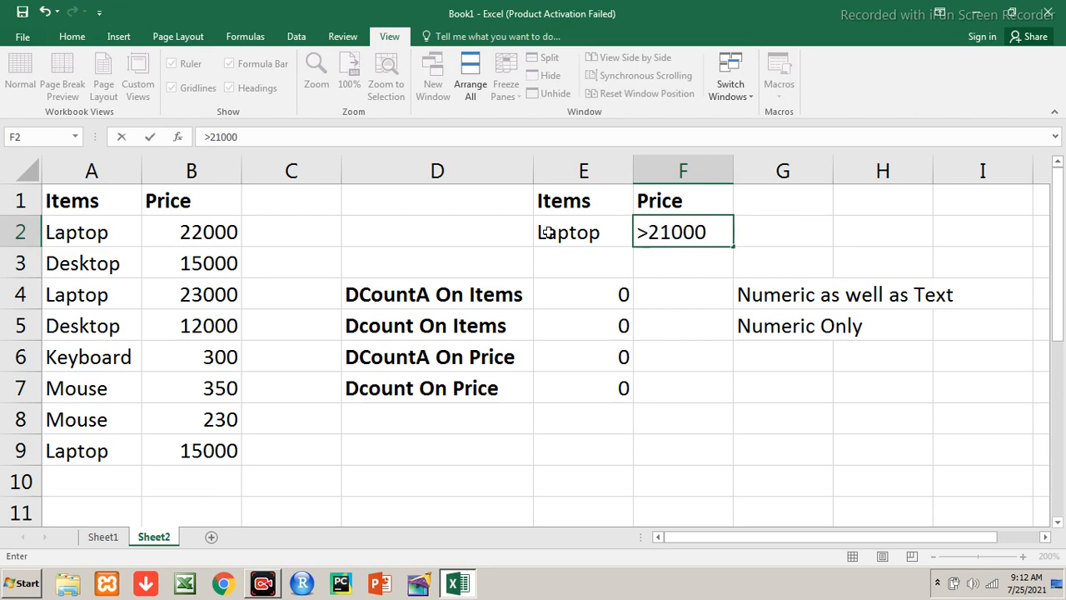
pyautogui.press('Return')
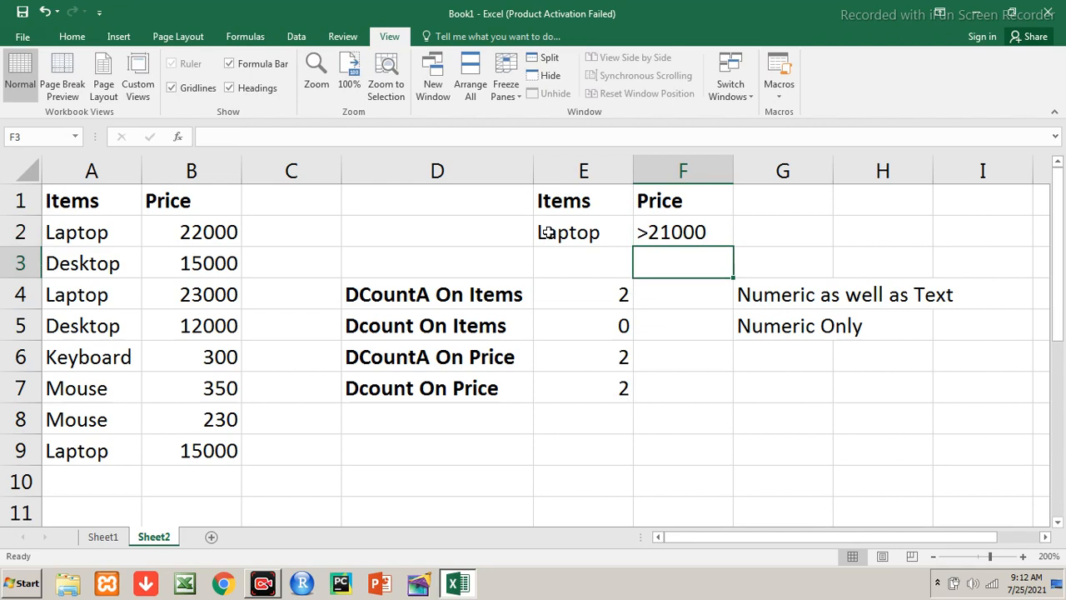
# - Review the four DCOUNTA and DCOUNT results in E4:E7 for the combined item and price criteria
pyautogui.press('Left')
pyautogui.press('Down')
pyautogui.hotkey('shift', 'Down')
pyautogui.hotkey('shift', 'Down')
pyautogui.hotkey('shift', 'Down')
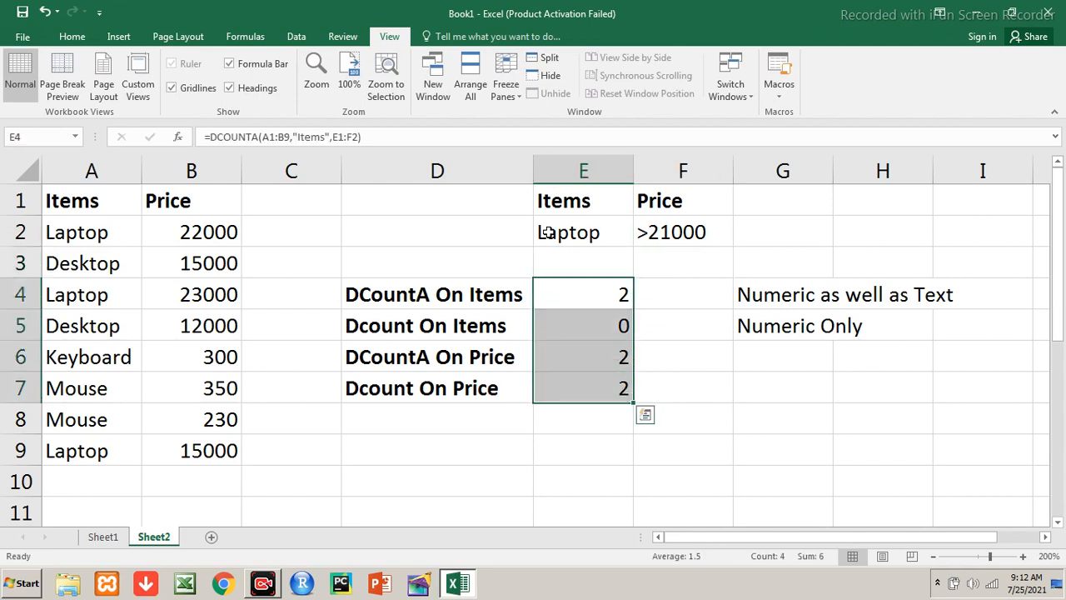
pyautogui.press('Down')
pyautogui.press('Down')
pyautogui.press('Down')
pyautogui.press('Down')
pyautogui.press('Left')
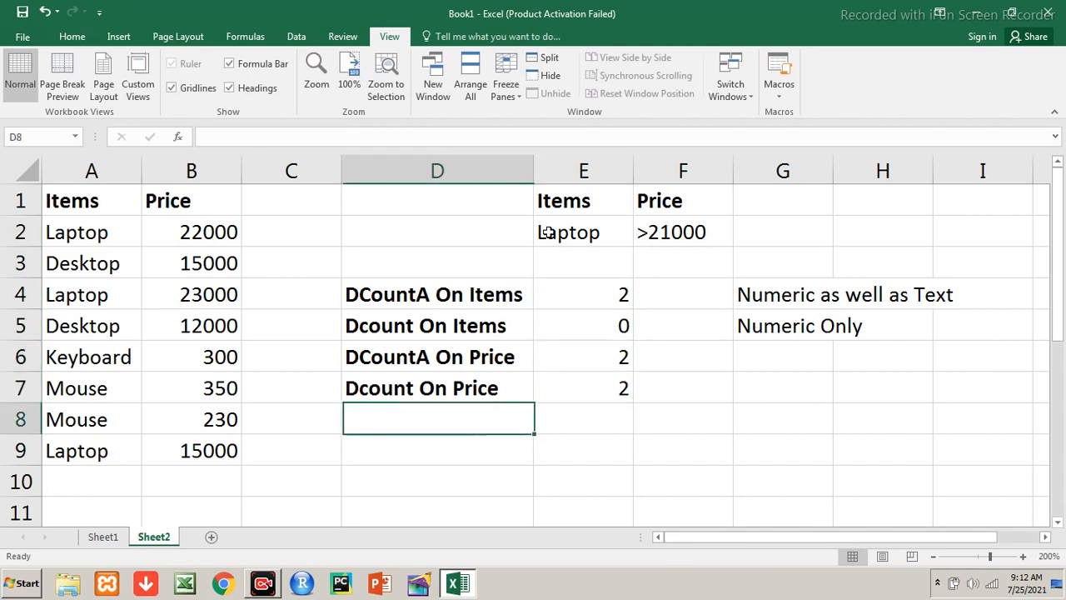
# - Bold the notes in G4 and G5 and autofit column G to the text in G4
pyautogui.press('Up')
pyautogui.press('Up')
pyautogui.press('Up')
pyautogui.press('Up')
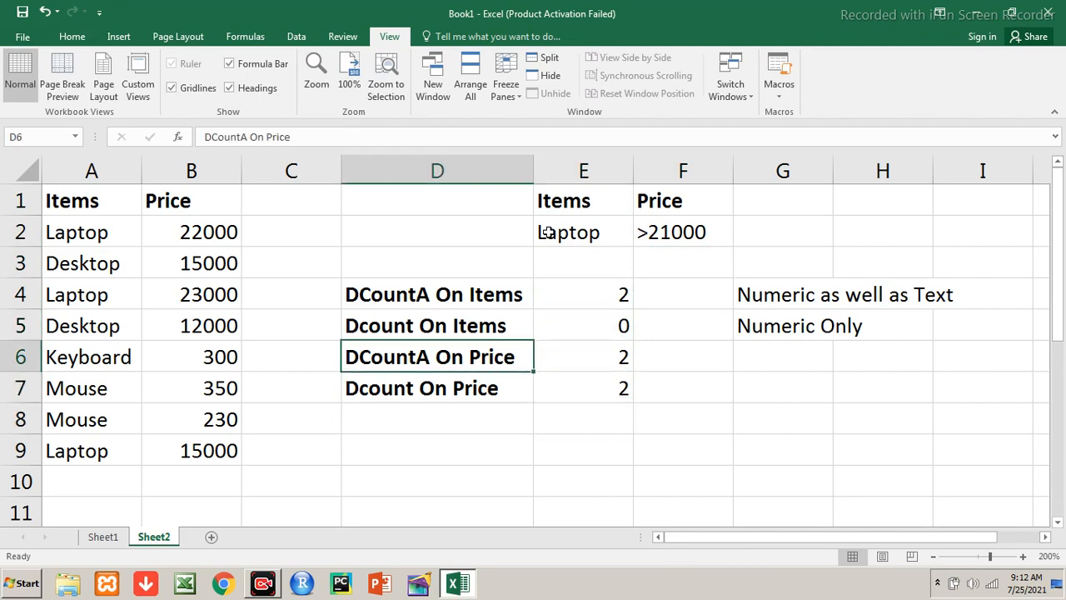
pyautogui.press('Right')
pyautogui.press('Right')
pyautogui.press('Right')
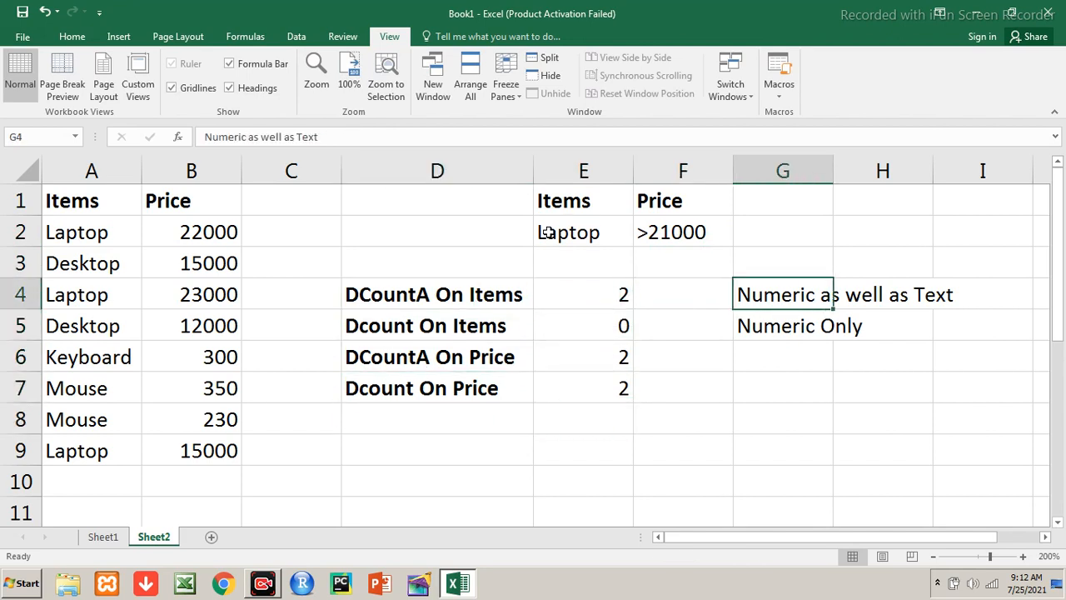
pyautogui.hotkey('ctrl', 'b')
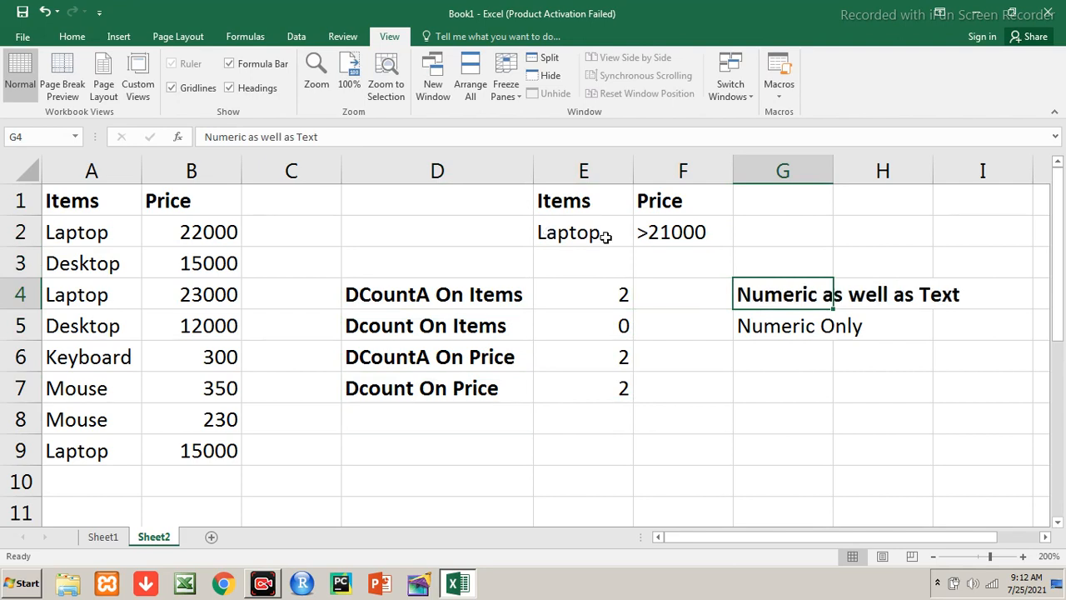
pyautogui.doubleClick(833, 171)
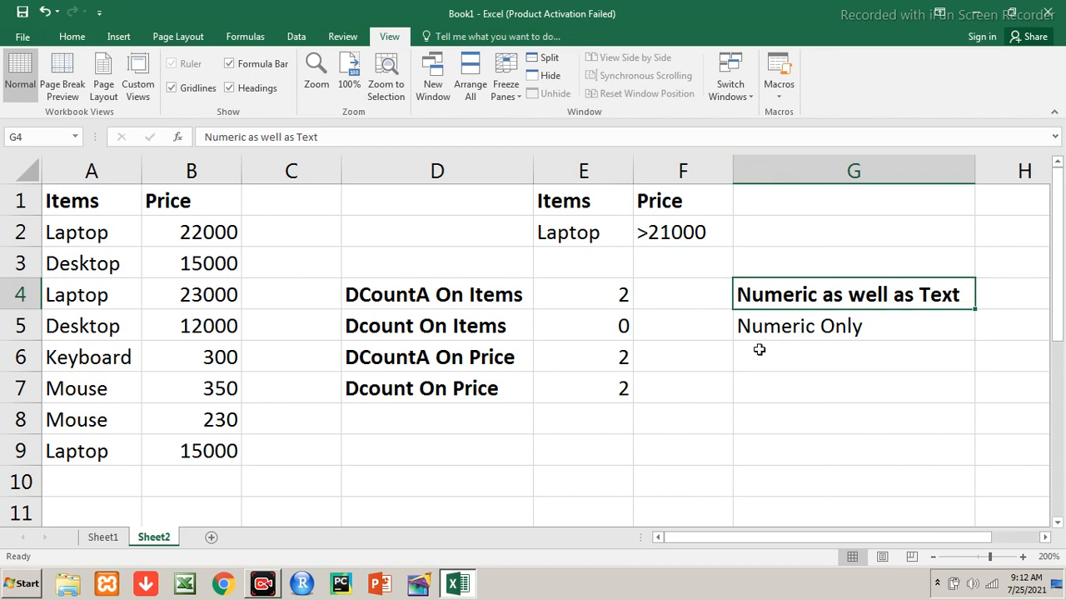
pyautogui.click(797, 330)
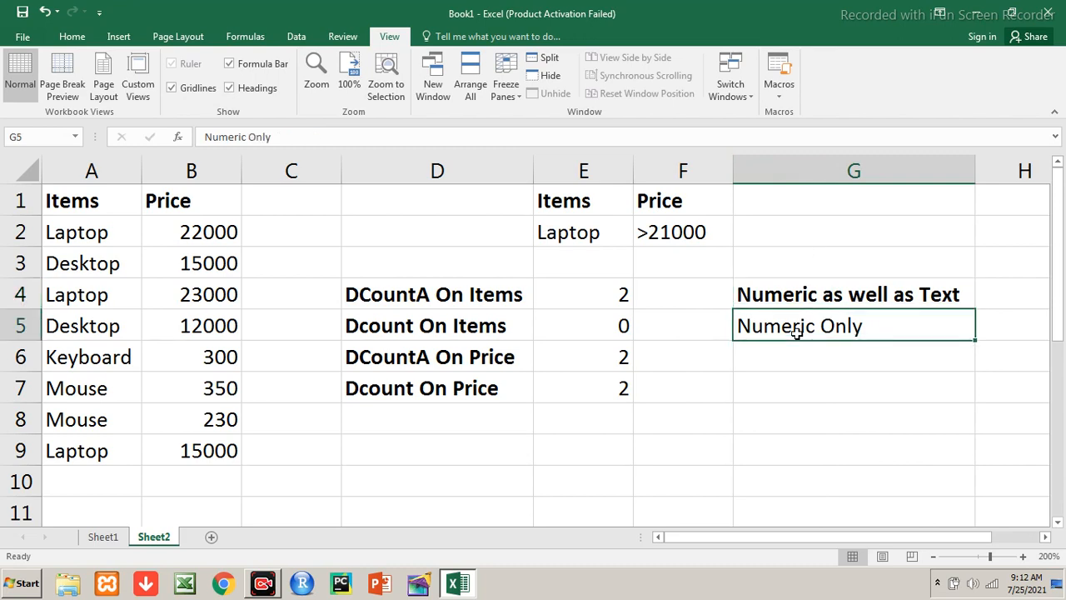
pyautogui.hotkey('ctrl', 'b')
# - Enter the syntax note dcounta(database,"columnHeader"/columnNumber,ConditionRange) as text in D9
pyautogui.press('Down')
pyautogui.press('Down')
pyautogui.press('Down')
pyautogui.press('Down')
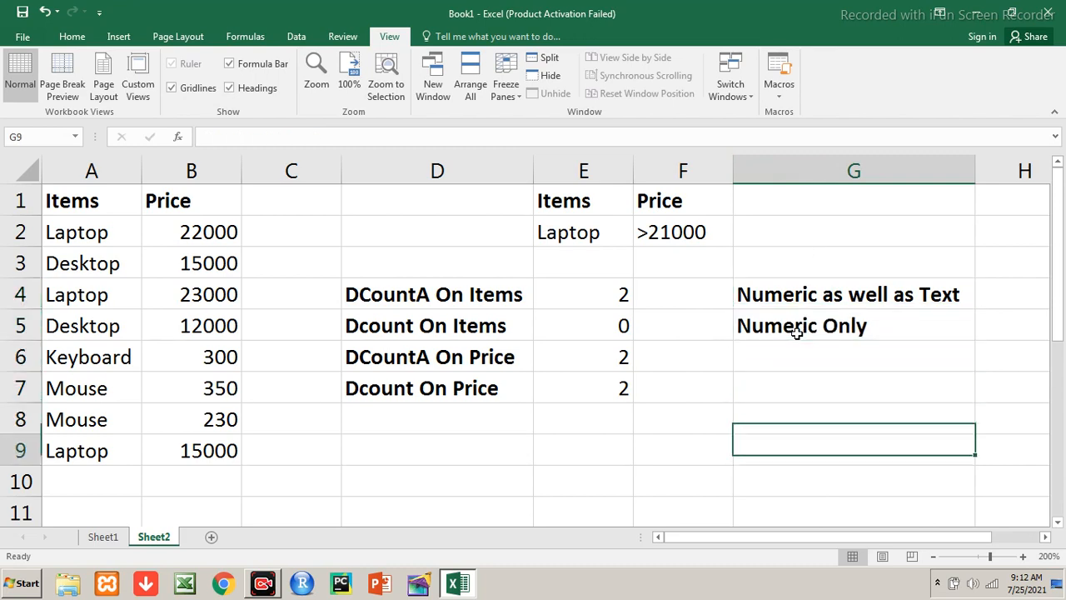
pyautogui.press('Left')
pyautogui.press('Left')
pyautogui.press('Left')
pyautogui.write('dcounta(')
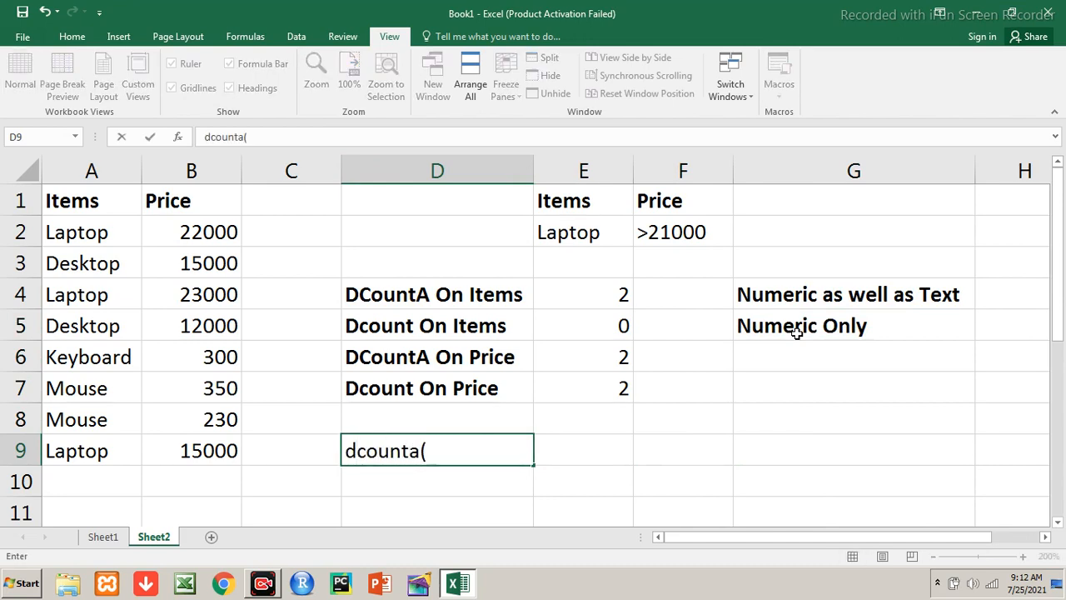
pyautogui.write('database,')
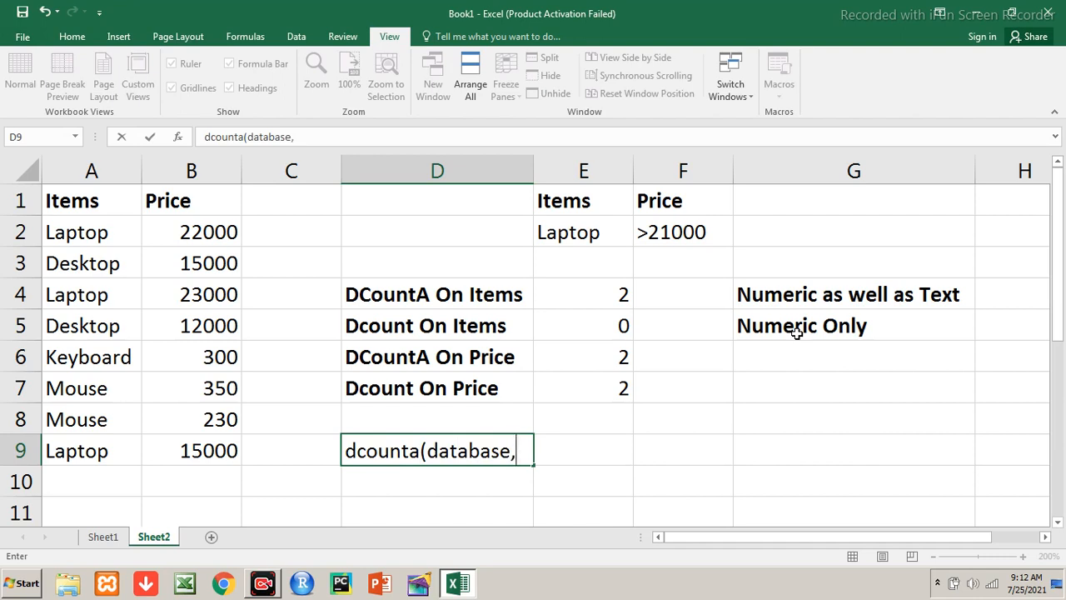
pyautogui.write('"column')
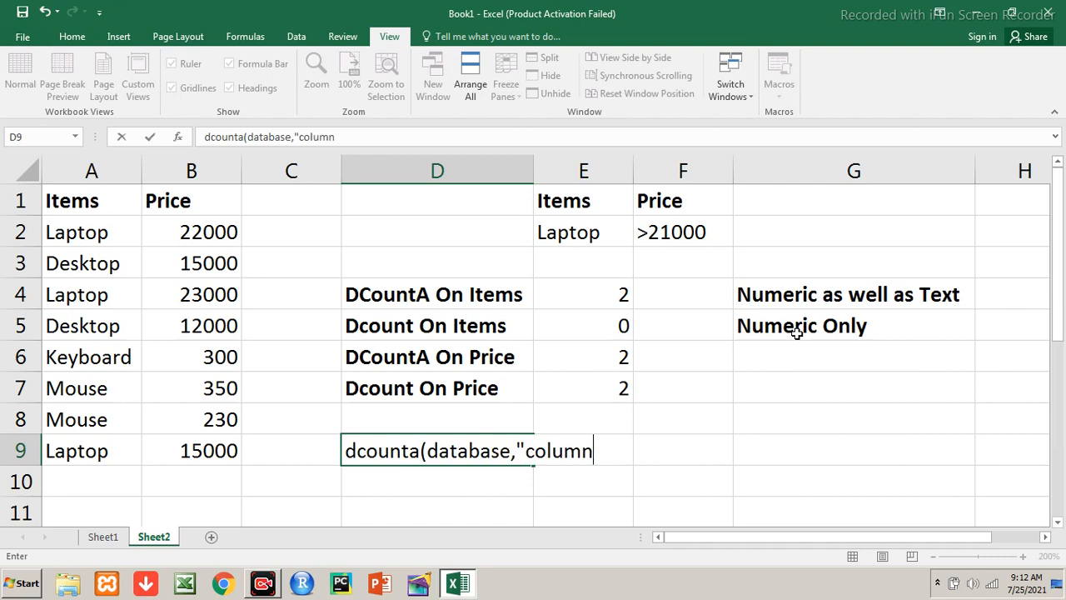
pyautogui.write('Header"/co')
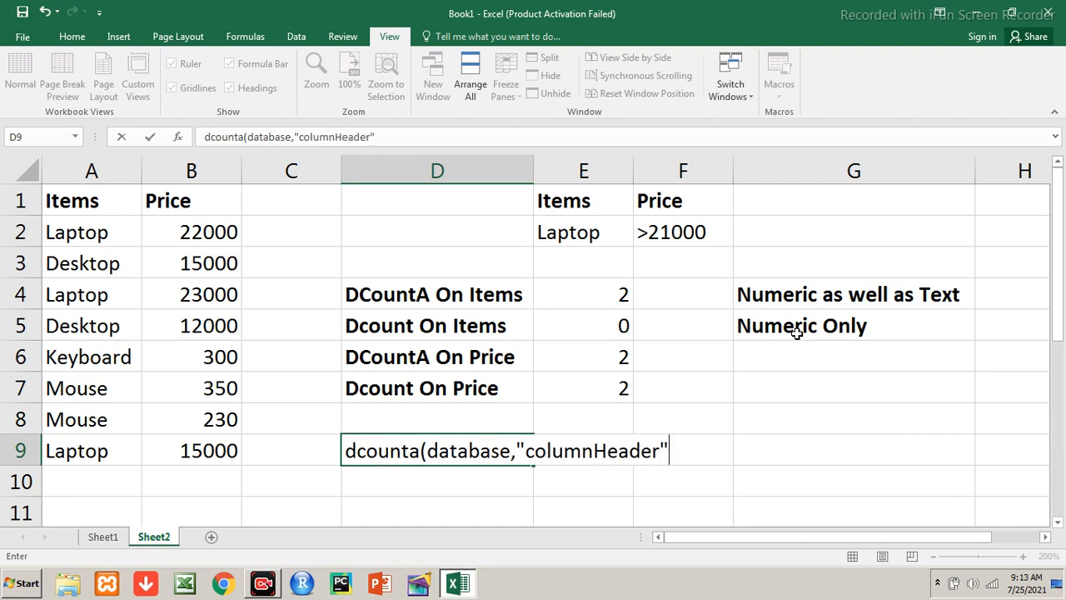
pyautogui.write('lum')
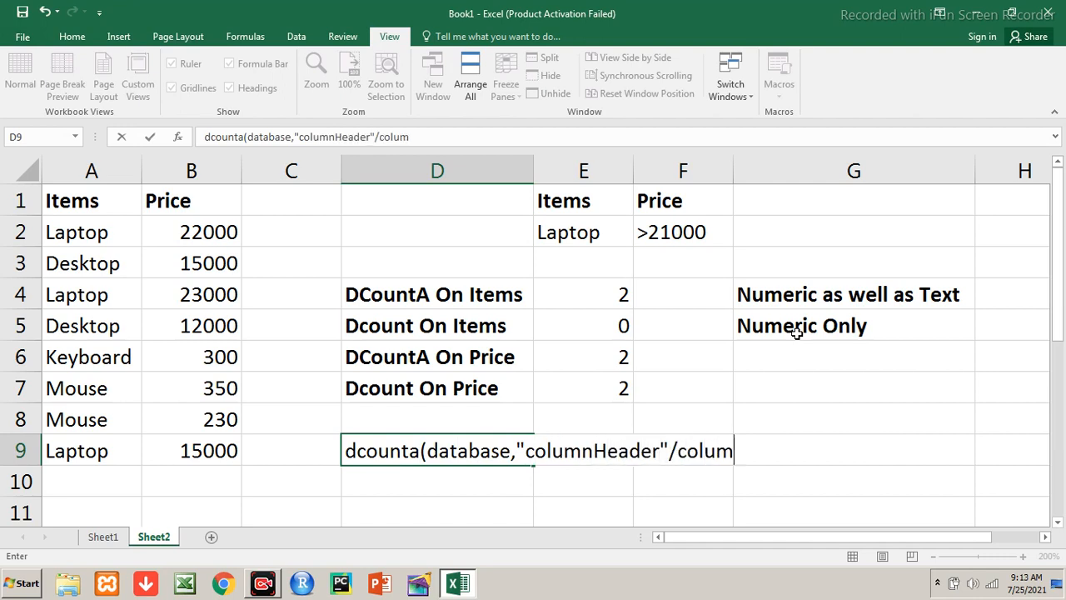
pyautogui.write('nNumber')
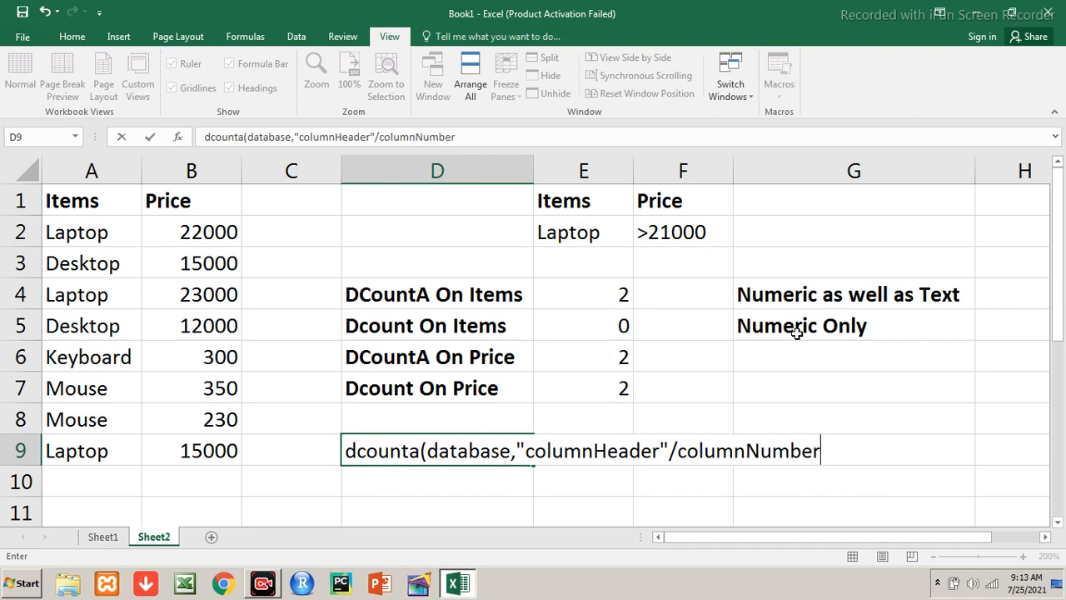
pyautogui.write(',Condition')
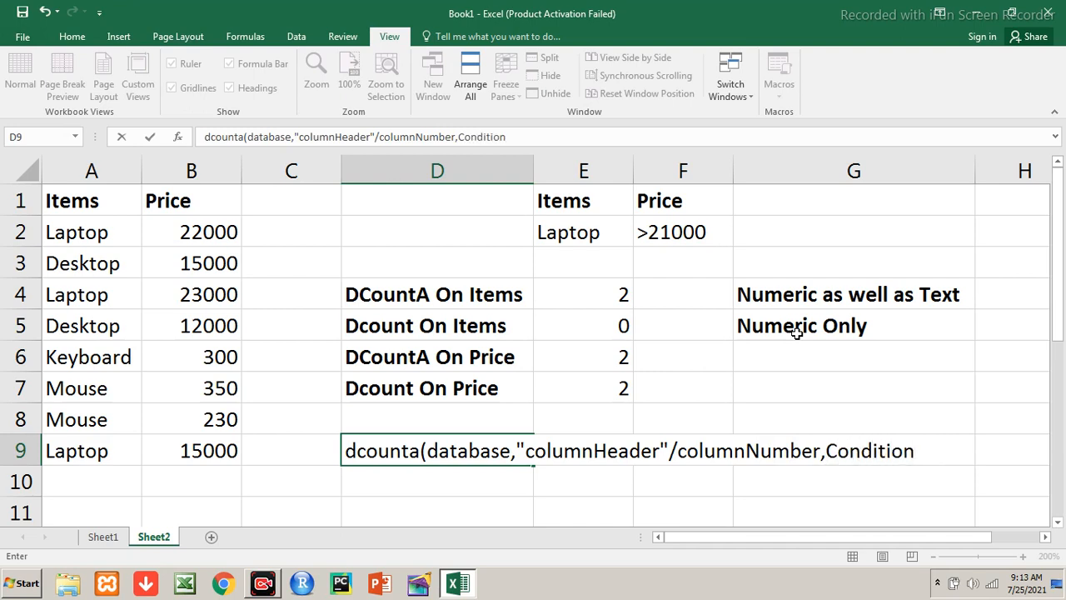
pyautogui.write('Range)')
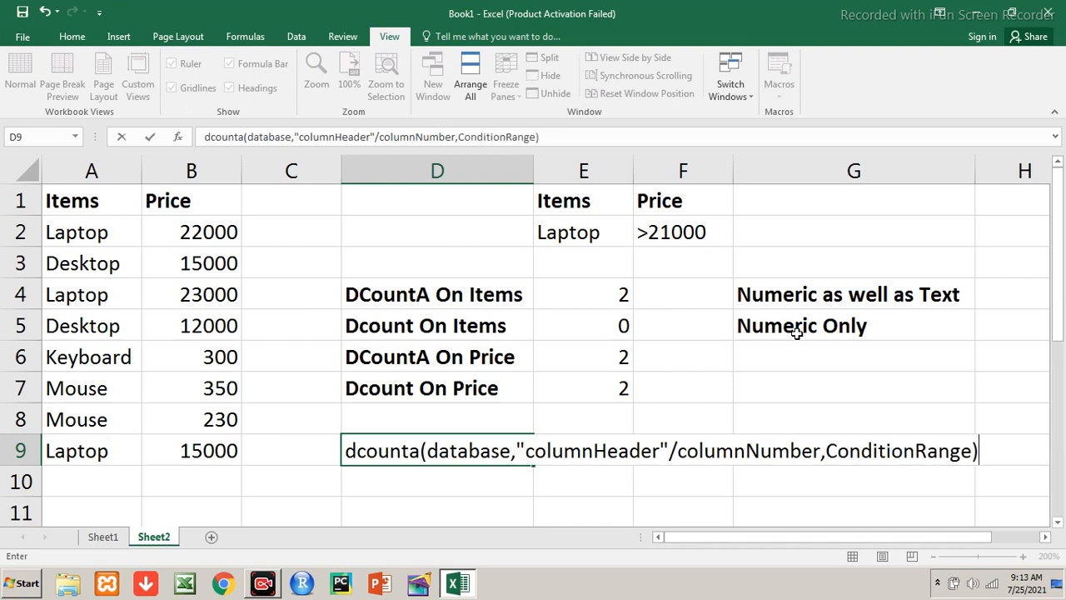
pyautogui.press('Return')
# - Copy the syntax note from D9 to D10 and change its function name to dcount
pyautogui.press('Up')
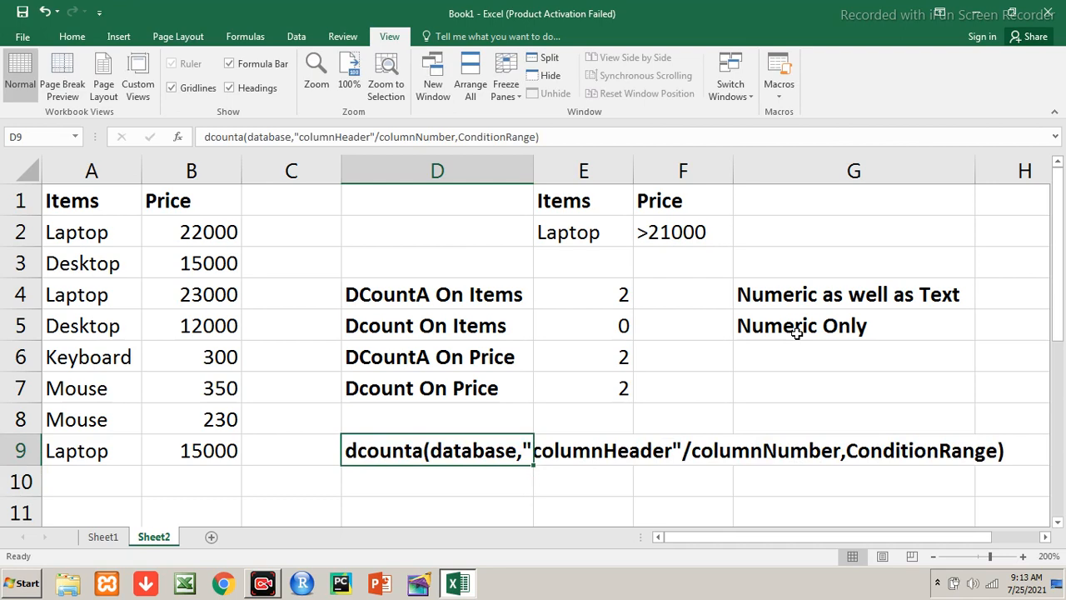
pyautogui.hotkey('ctrl', 'c')
pyautogui.press('Down')
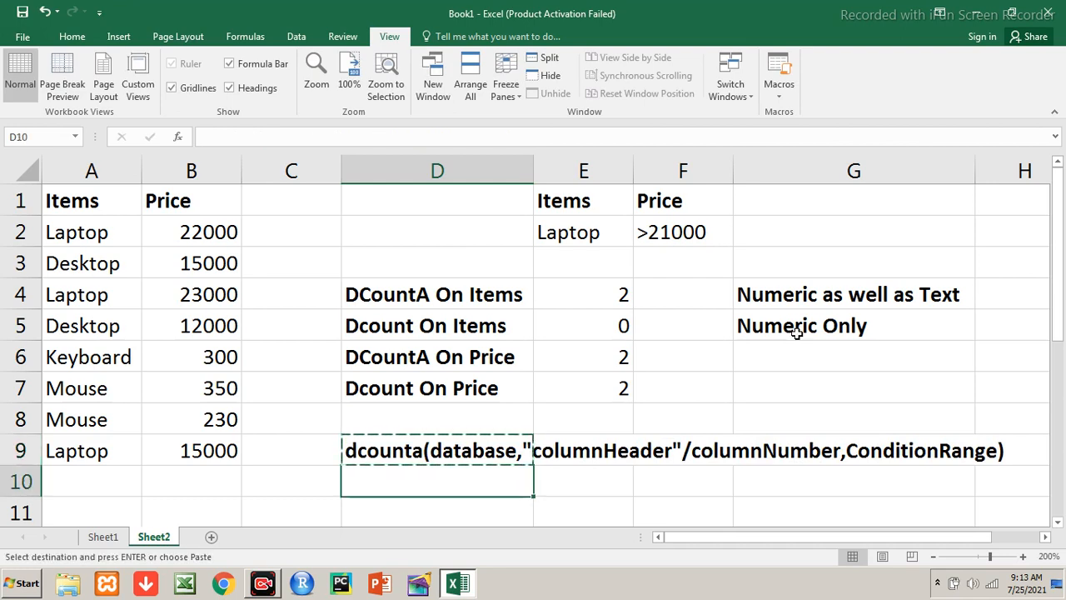
pyautogui.hotkey('ctrl', 'v')
pyautogui.press('Escape')
pyautogui.press('F2')
pyautogui.press('Home')
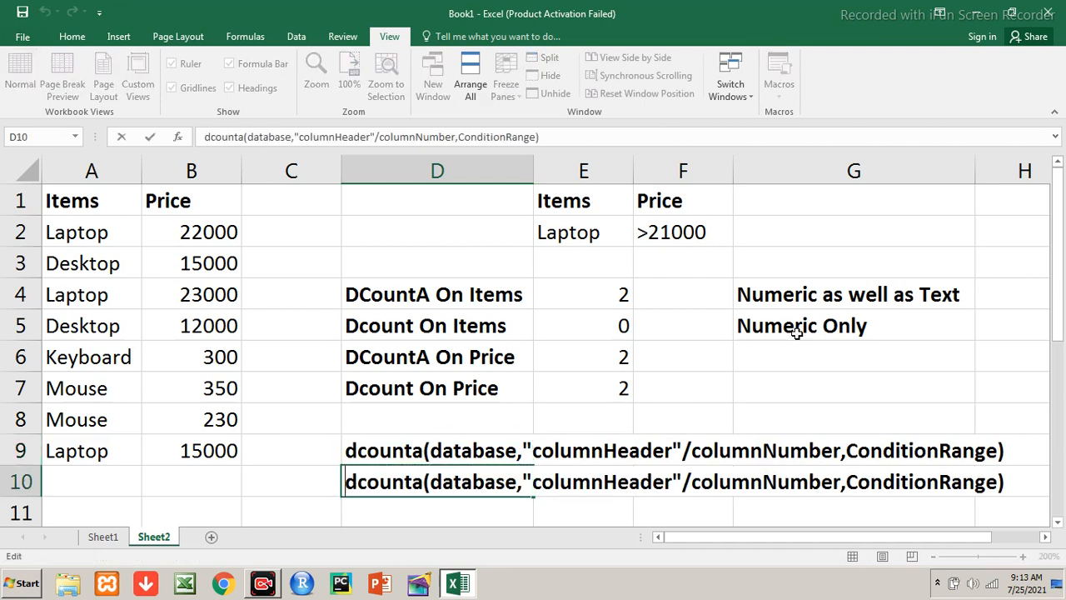
pyautogui.press('Right')
pyautogui.press('Right')
pyautogui.press('Right')
pyautogui.press('Right')
pyautogui.press('Right')
pyautogui.press('Right')
pyautogui.press('Delete')
pyautogui.press('Return')
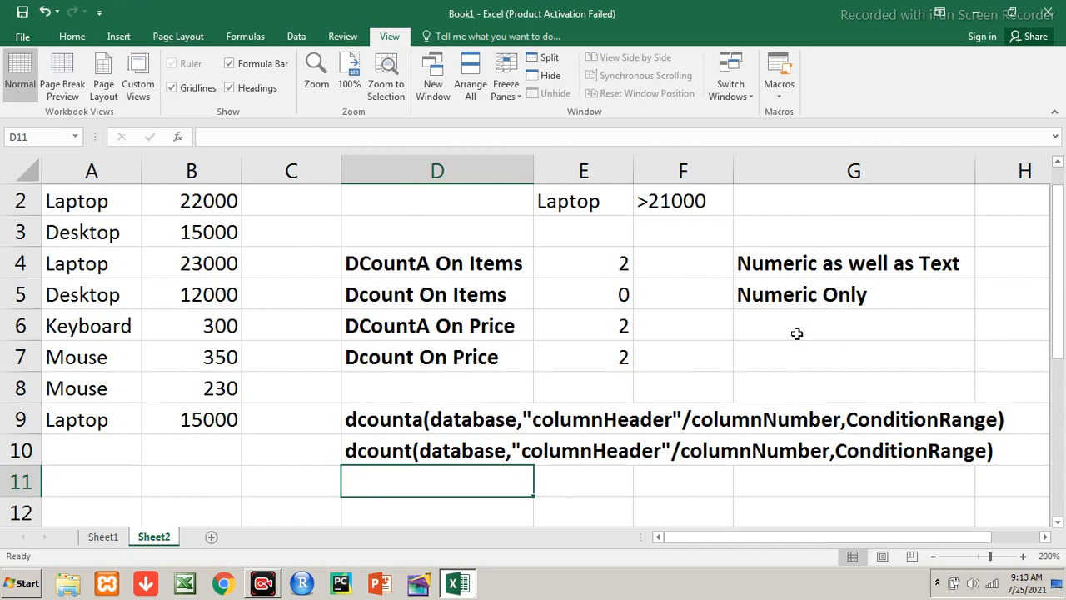
# - Review the syntax notes in D9:D10, the function labels in D4:D7 and the criteria headers in row 1
pyautogui.press('Up')
pyautogui.press('Up')
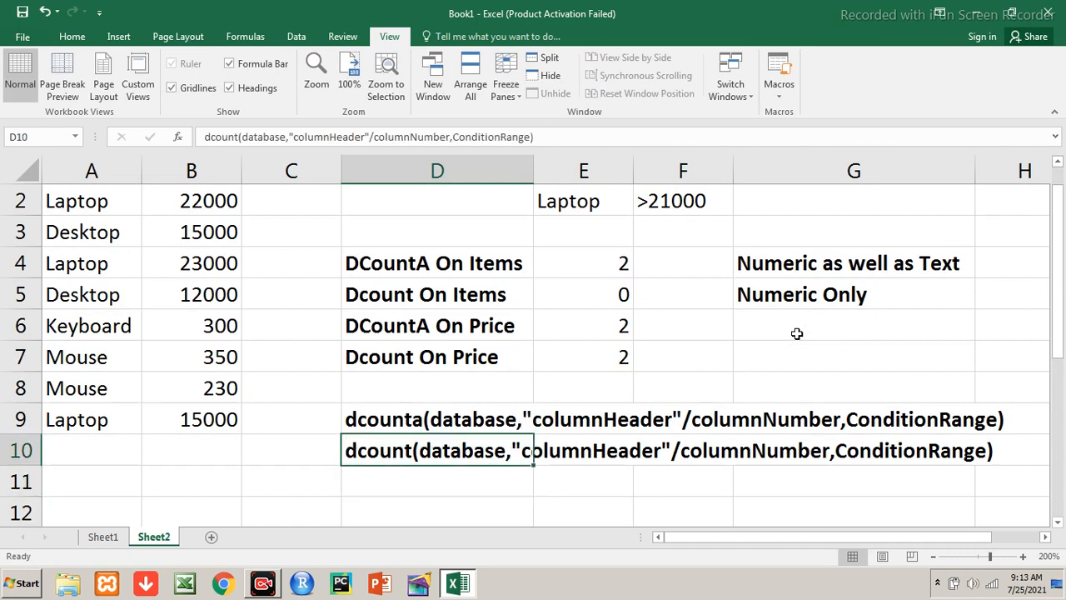
pyautogui.press('Up')
pyautogui.press('Up')
pyautogui.press('Up')
pyautogui.press('Up')
pyautogui.press('Up')
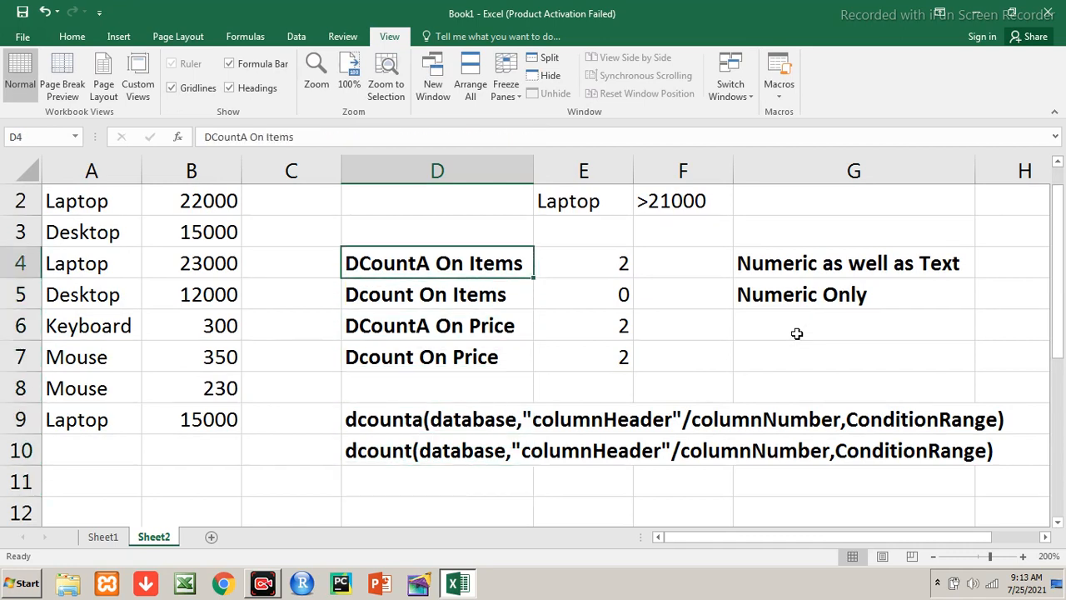
pyautogui.press('Up')
pyautogui.press('Up')
pyautogui.press('Up')
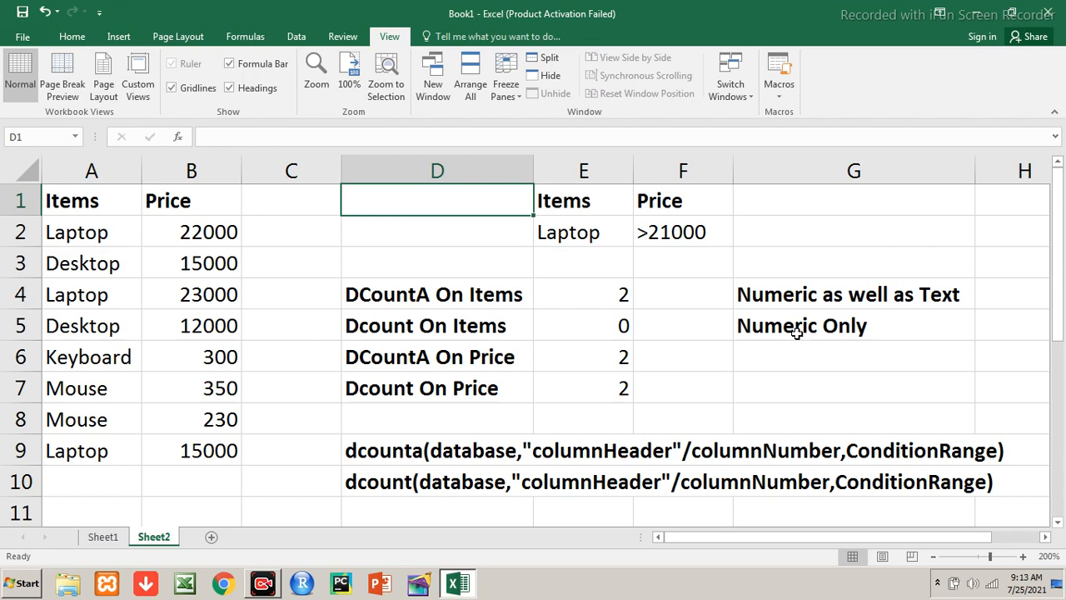
# - Replace the "Items" field argument with column number 1 in the DCOUNTA formula in E4
pyautogui.press('Right')
pyautogui.press('Down')
pyautogui.press('Down')
pyautogui.press('Down')
pyautogui.press('F2')
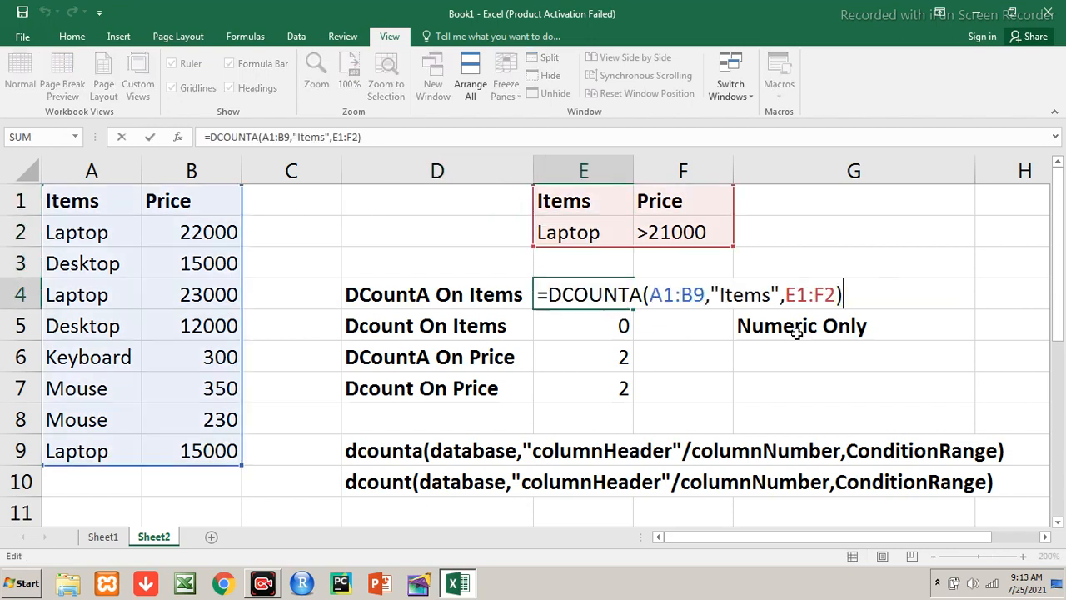
pyautogui.press('Left')
pyautogui.press('Left')
pyautogui.press('Left')
pyautogui.press('Left')
pyautogui.press('Left')
pyautogui.press('Left')
pyautogui.press('Left')
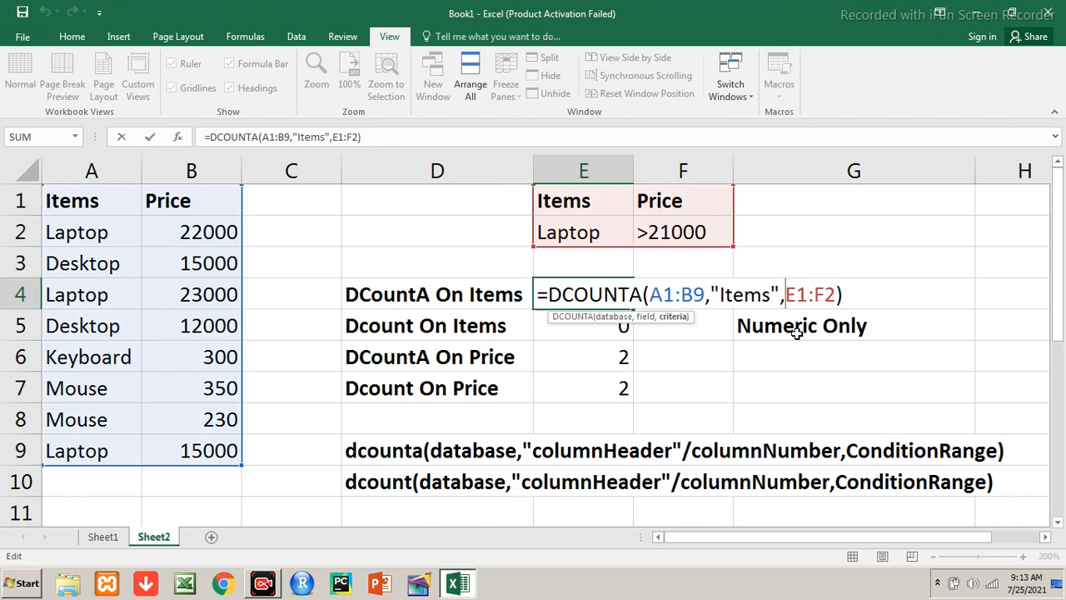
pyautogui.press('BackSpace')
pyautogui.press('BackSpace')
pyautogui.press('BackSpace')
pyautogui.press('BackSpace')
pyautogui.press('BackSpace')
pyautogui.press('BackSpace')
pyautogui.press('BackSpace')
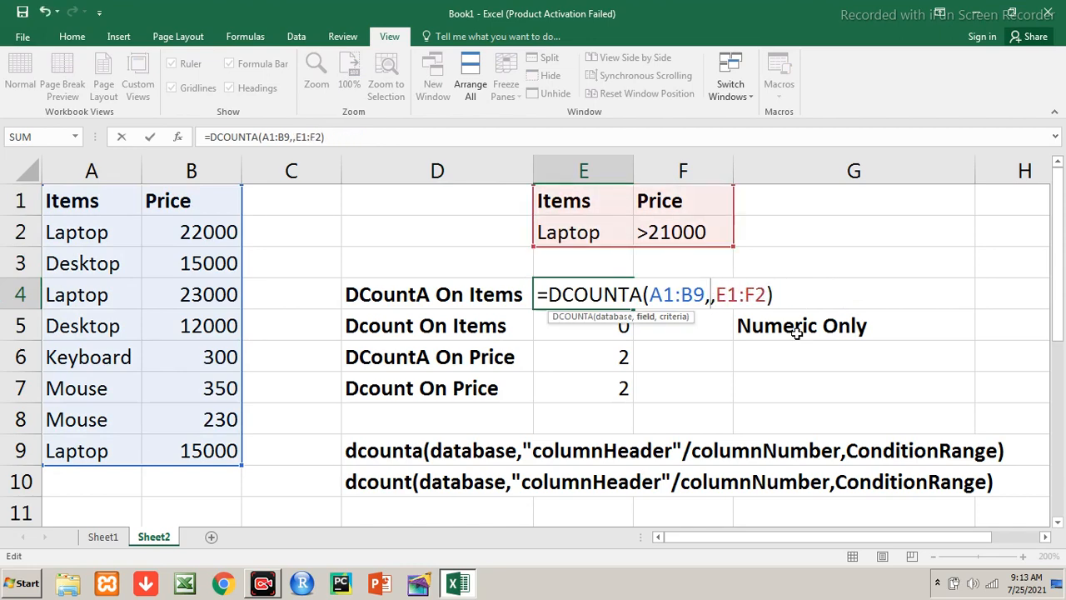
pyautogui.write('1')
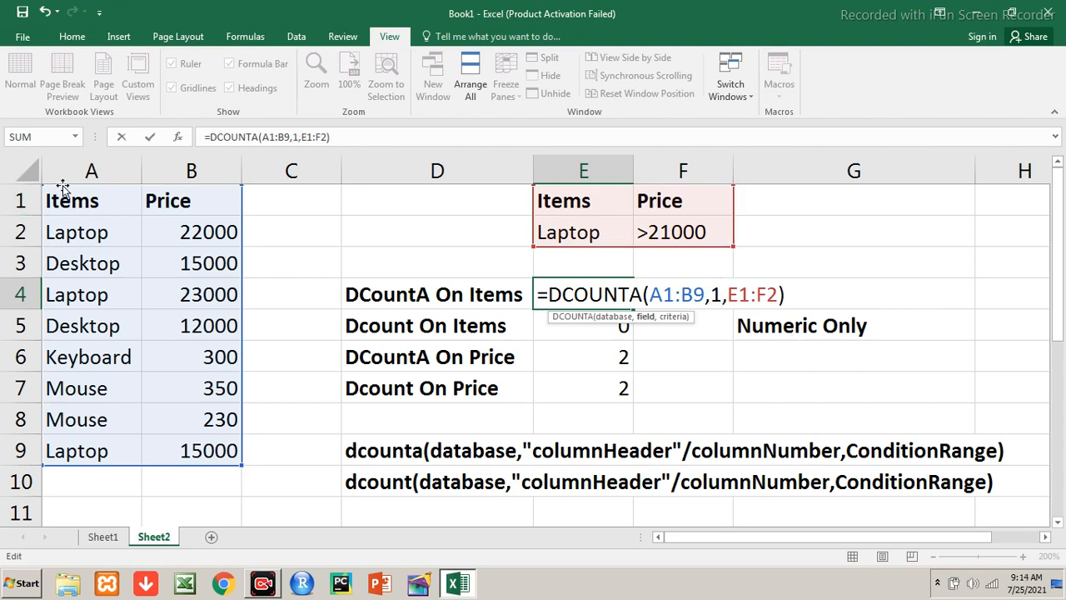
pyautogui.press('Return')
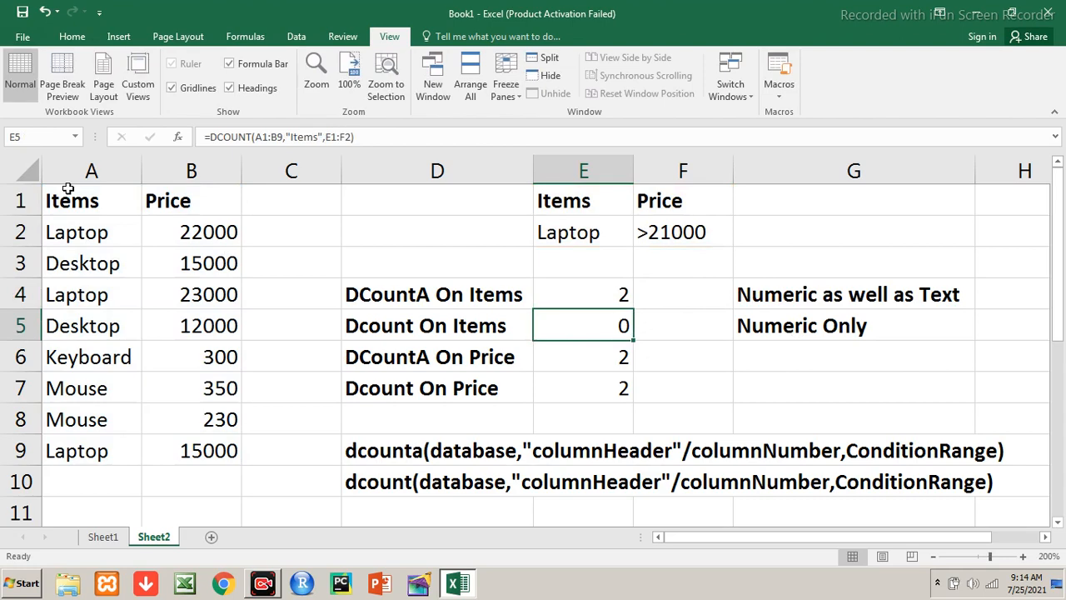
# - Change the field argument of the DCOUNT formula in E5 from "Items" to column number 1
pyautogui.press('F2')
pyautogui.press('Left')
pyautogui.press('Left')
pyautogui.press('Left')
pyautogui.press('Left')
pyautogui.press('Left')
pyautogui.press('Left')
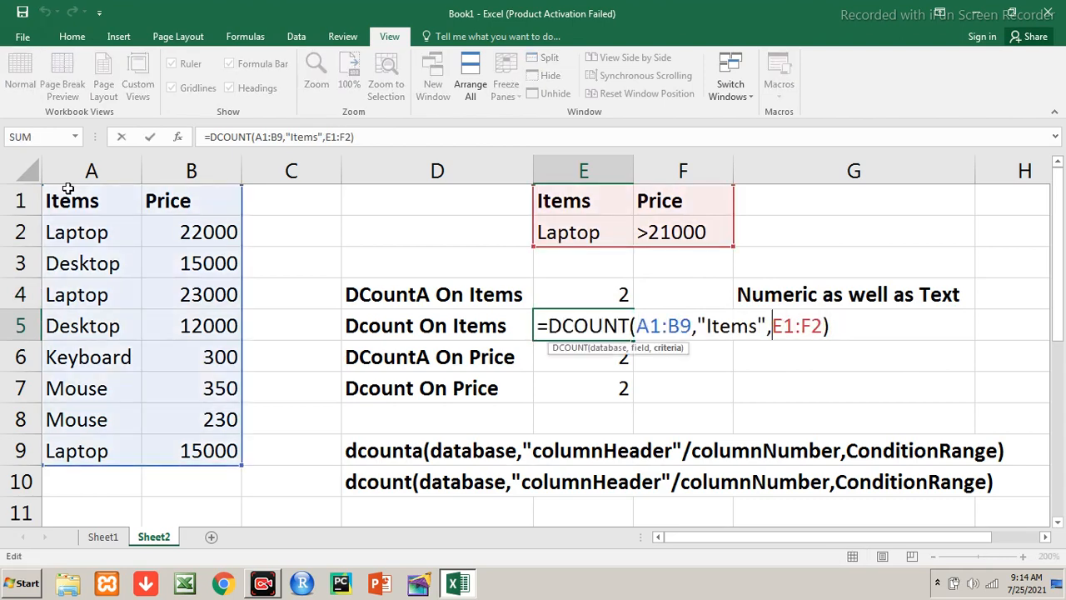
pyautogui.press('Left')
pyautogui.press('BackSpace')
pyautogui.press('BackSpace')
pyautogui.press('BackSpace')
pyautogui.press('BackSpace')
pyautogui.press('BackSpace')
pyautogui.press('BackSpace')
pyautogui.press('BackSpace')
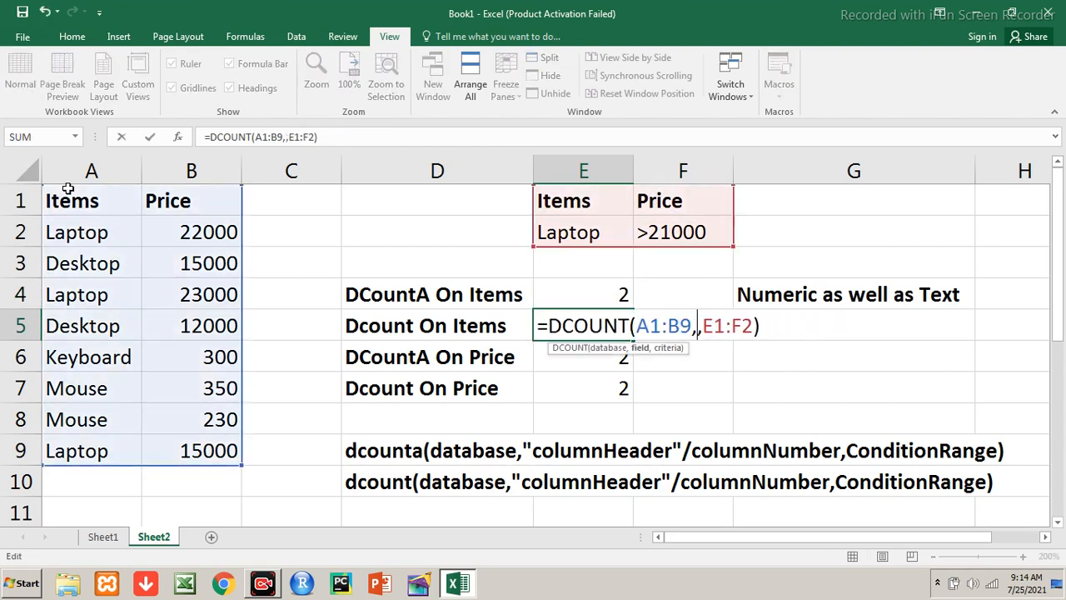
pyautogui.write('1')
pyautogui.press('Return')
# - Replace the "Price" field argument with column number 2 in the DCOUNTA formula in E6
pyautogui.press('F2')
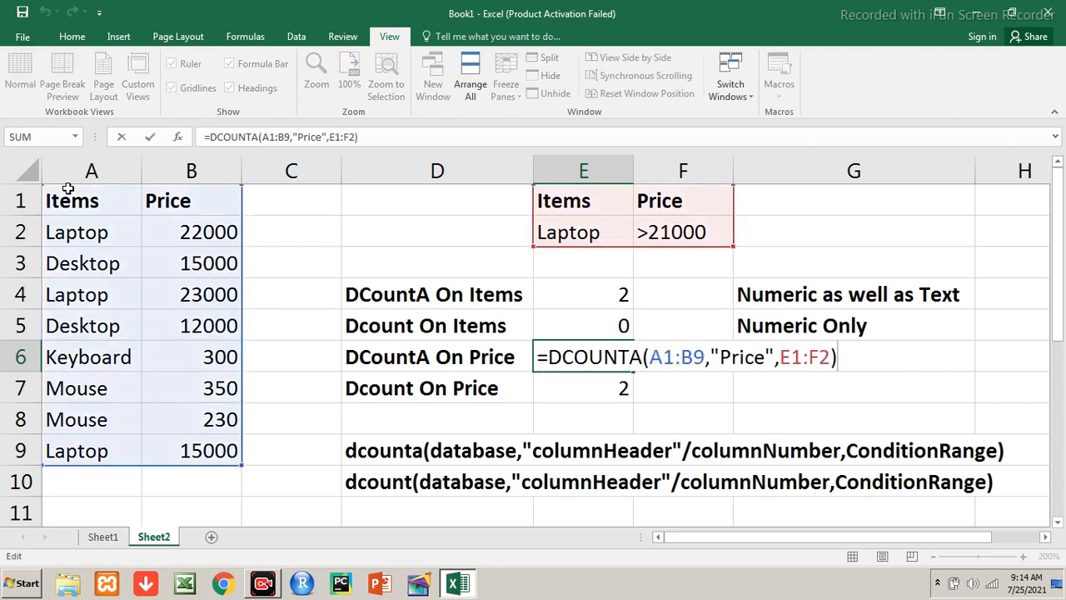
pyautogui.press('Left')
pyautogui.press('Left')
pyautogui.press('Left')
pyautogui.press('Left')
pyautogui.press('Left')
pyautogui.press('Left')
pyautogui.press('Left')
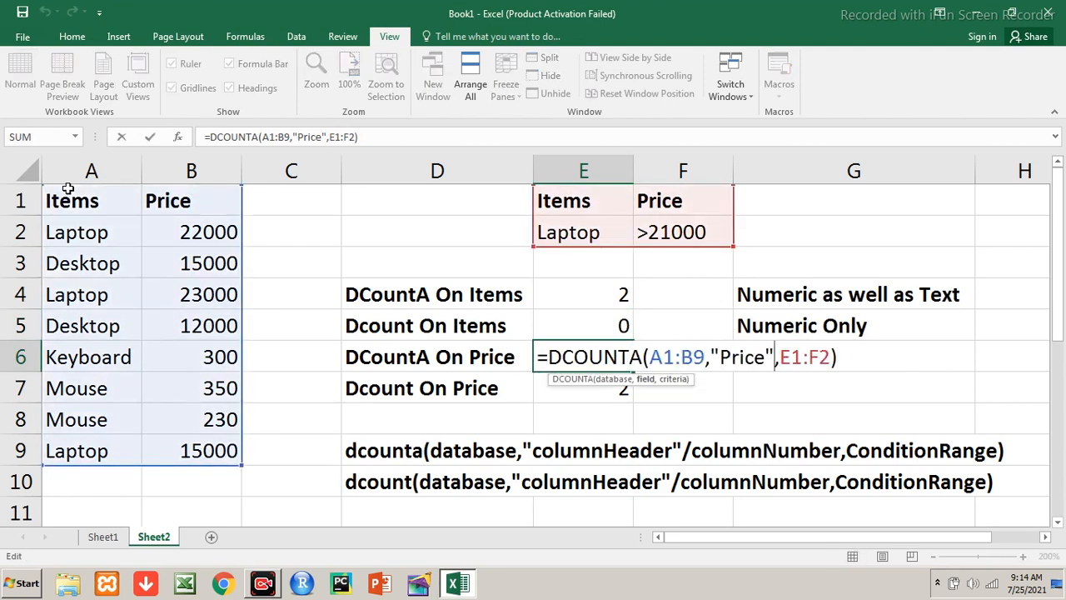
pyautogui.press('BackSpace')
pyautogui.press('BackSpace')
pyautogui.press('BackSpace')
pyautogui.press('BackSpace')
pyautogui.press('BackSpace')
pyautogui.press('BackSpace')
pyautogui.press('BackSpace')
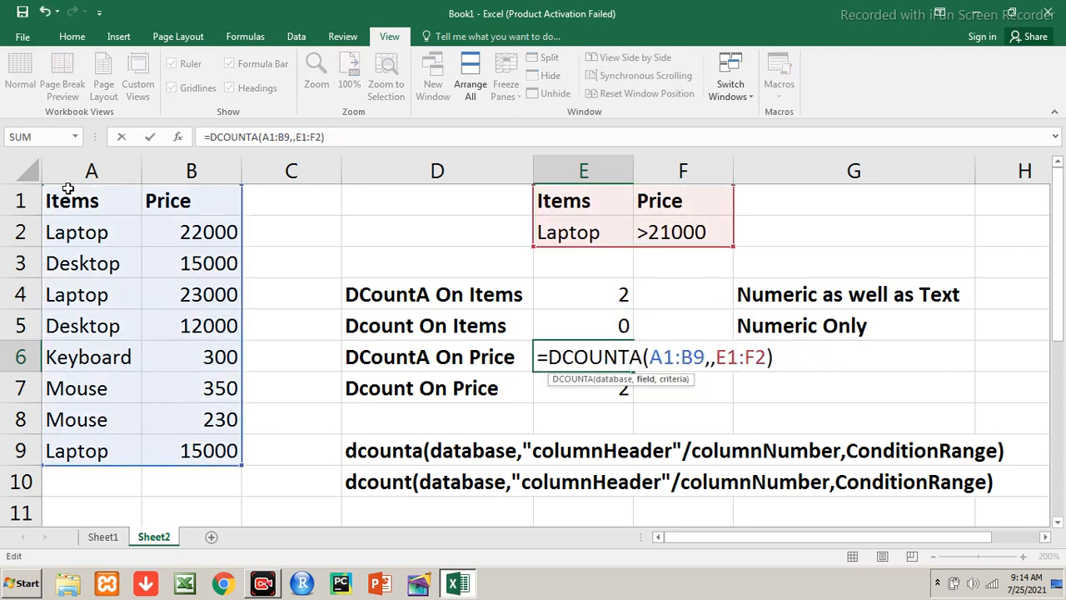
pyautogui.write('2')
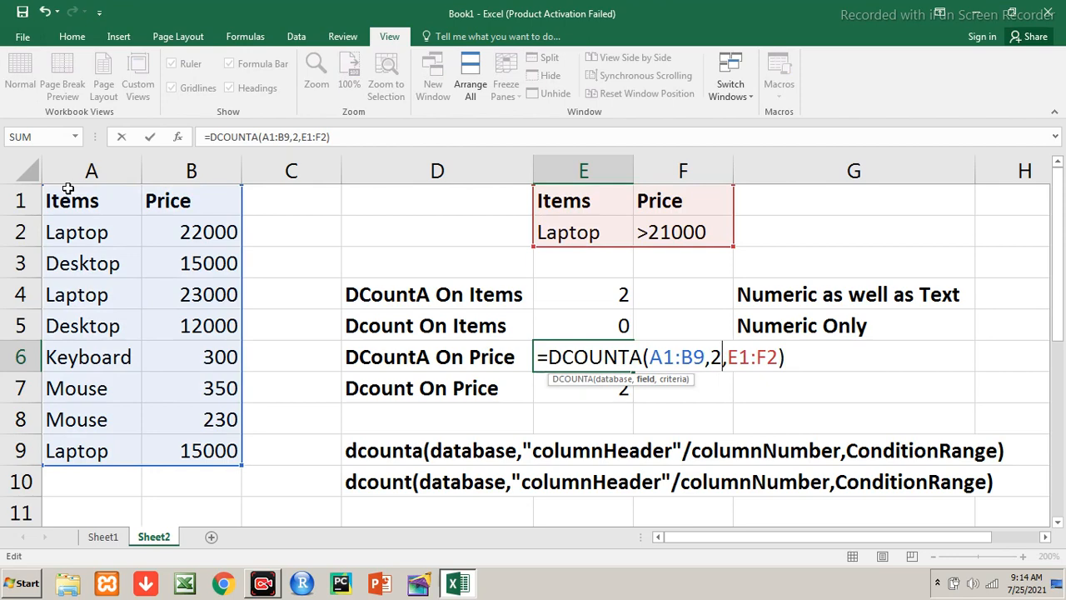
pyautogui.press('Return')
# - Change the field argument of the DCOUNT formula in E7 from "Price" to column number 2
pyautogui.press('F2')
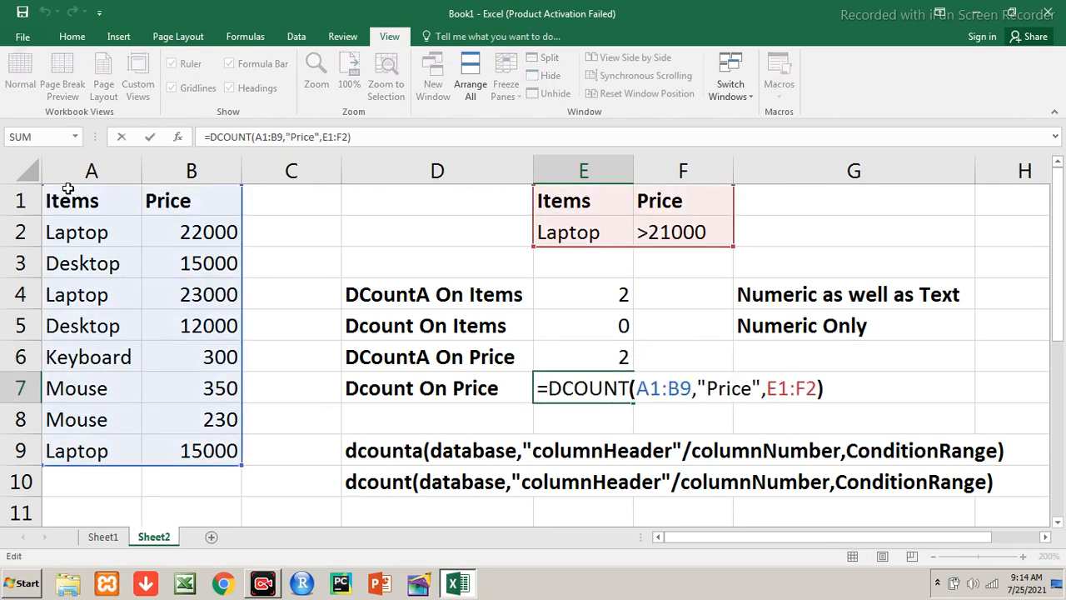
pyautogui.press('Left')
pyautogui.press('Left')
pyautogui.press('Left')
pyautogui.press('Left')
pyautogui.press('Left')
pyautogui.press('Left')
pyautogui.press('Left')
pyautogui.press('Left')
pyautogui.press('Left')
pyautogui.press('Right')
pyautogui.press('Right')
pyautogui.press('BackSpace')
pyautogui.press('BackSpace')
pyautogui.press('BackSpace')
pyautogui.press('BackSpace')
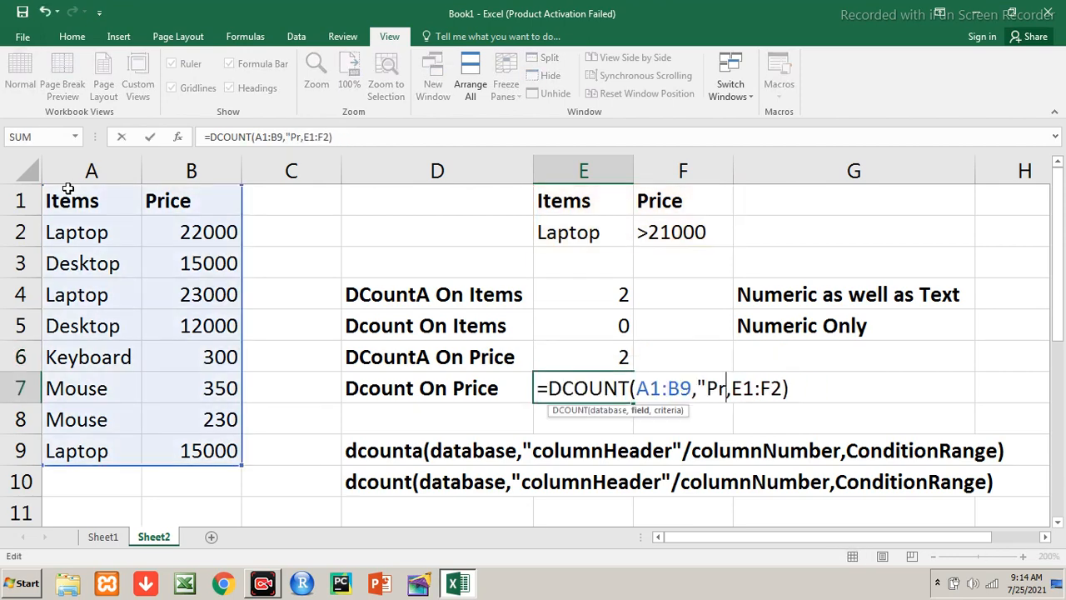
pyautogui.press('BackSpace')
pyautogui.press('BackSpace')
pyautogui.press('BackSpace')
pyautogui.write('2,')
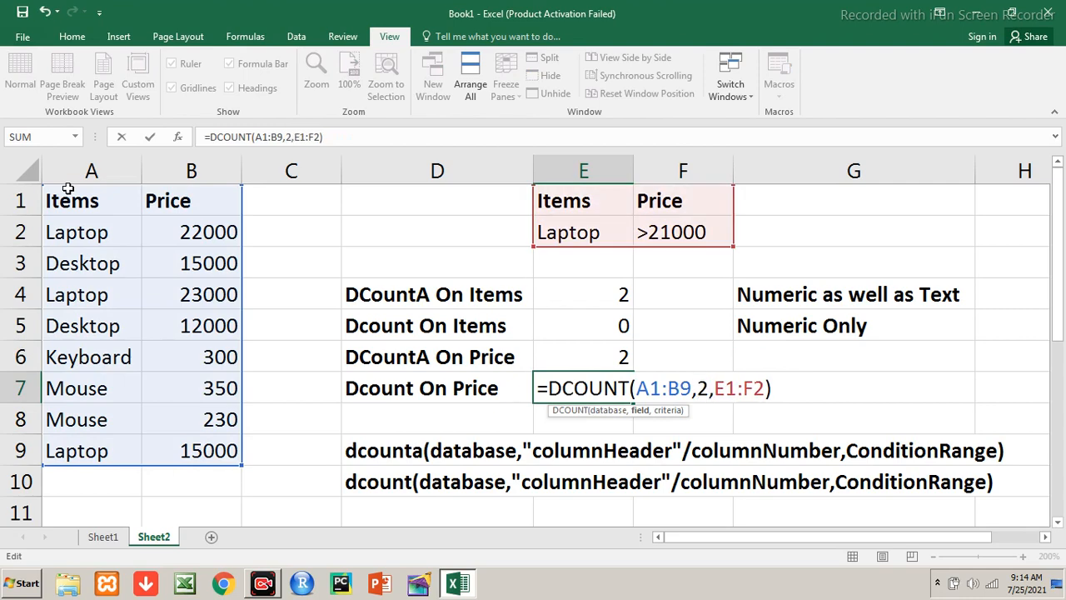
pyautogui.press('Return')
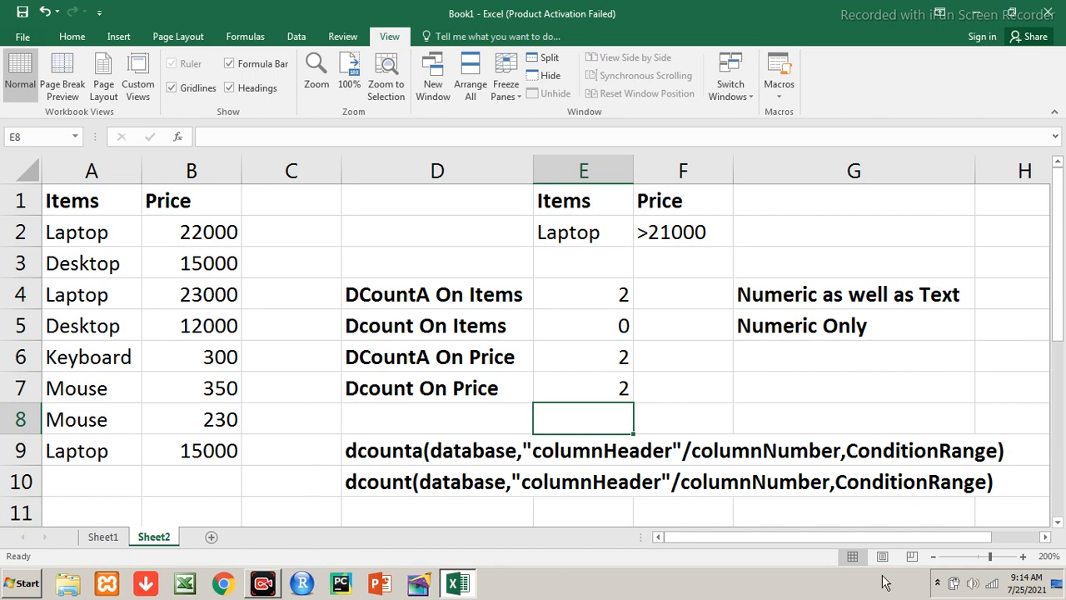
pyautogui.click(939, 584)
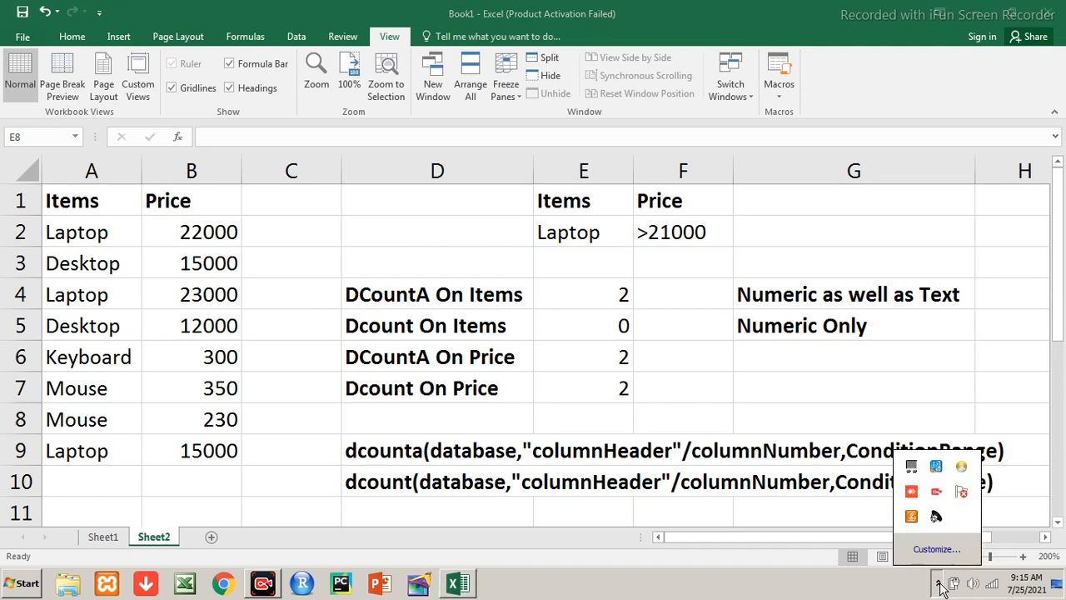
pyautogui.rightClick(938, 492)
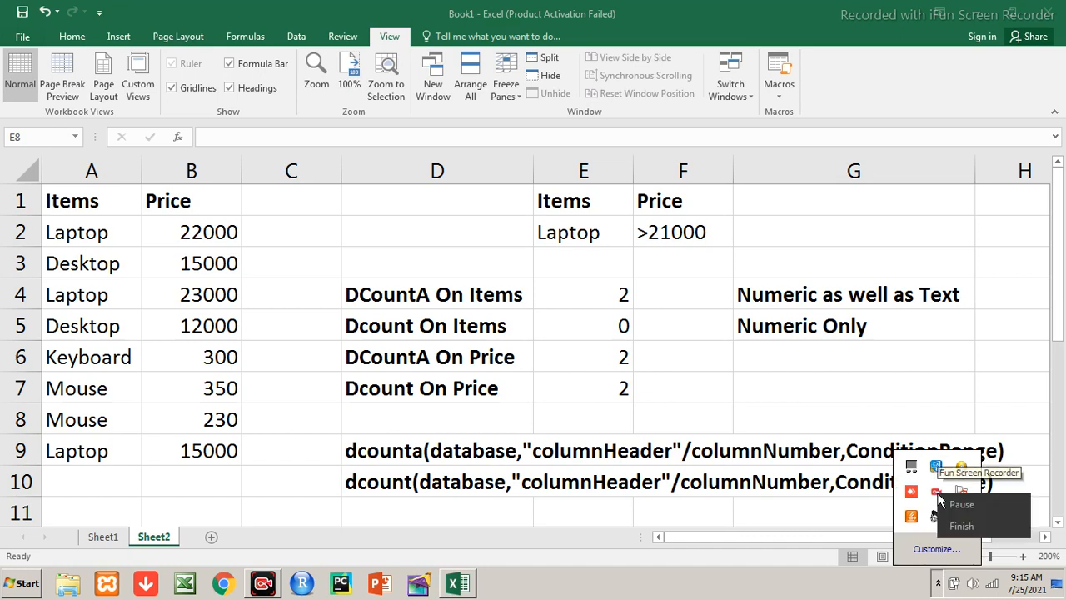